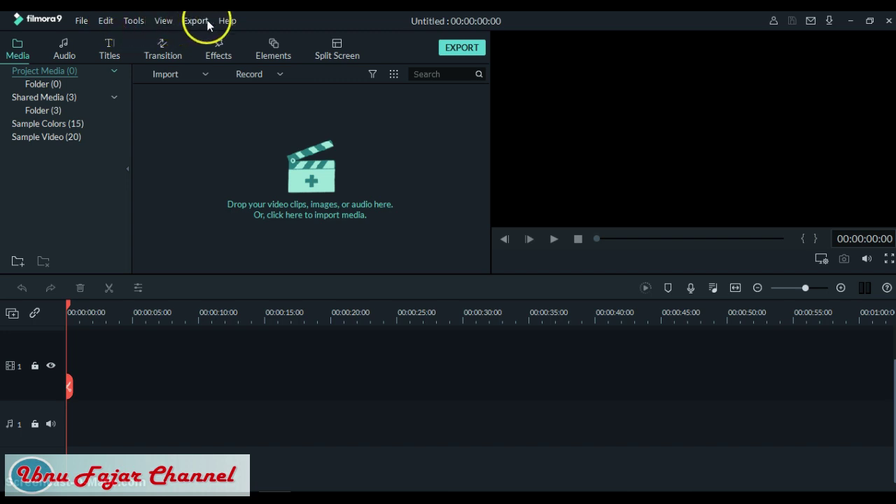
click(82, 21)
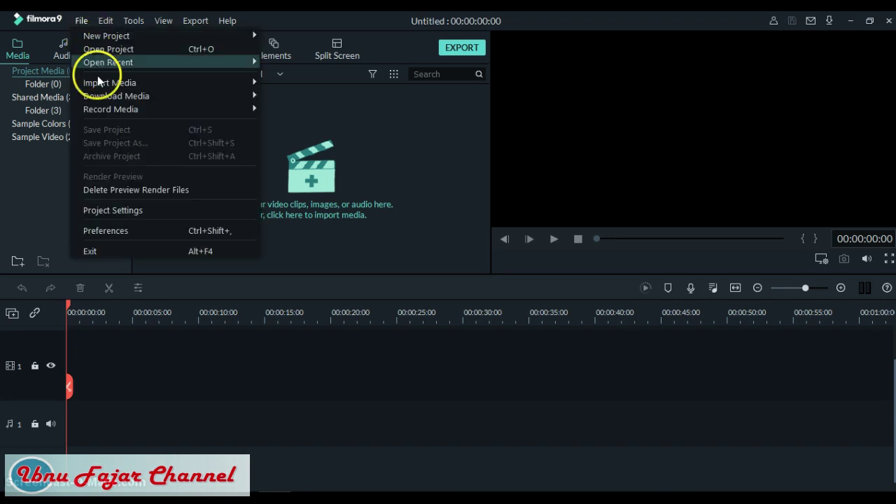
mouse_move(105, 72)
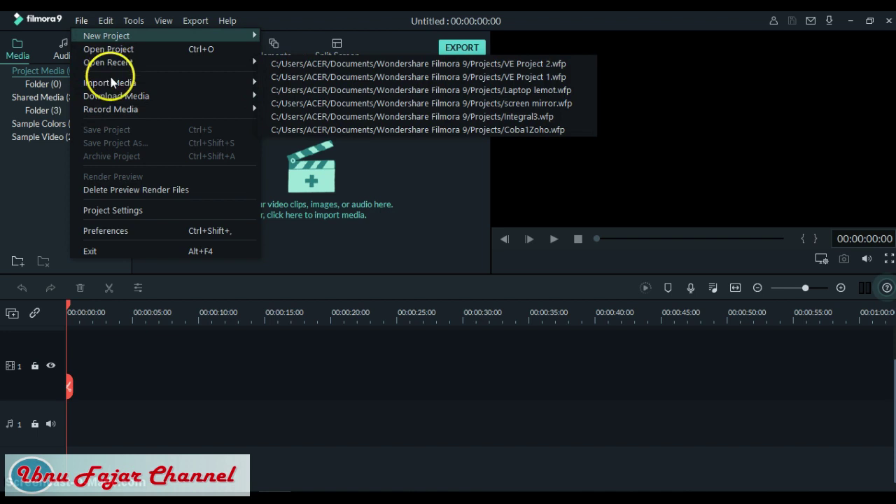
mouse_move(107, 22)
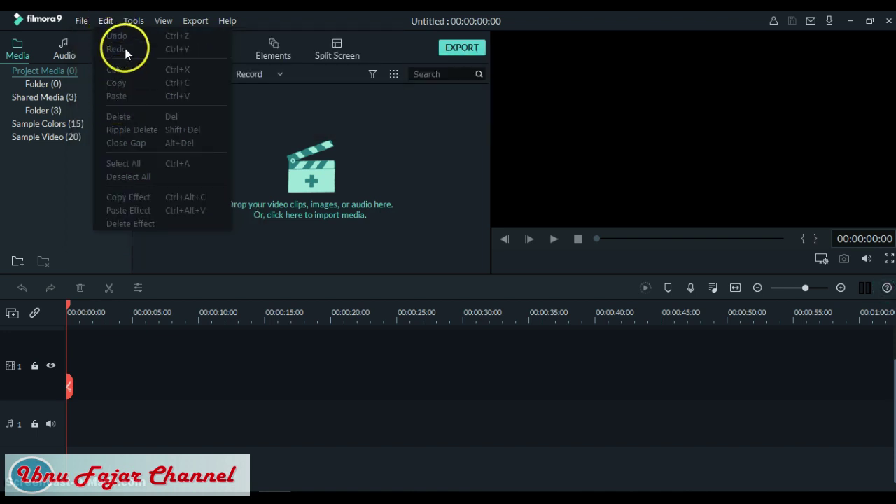
mouse_move(136, 21)
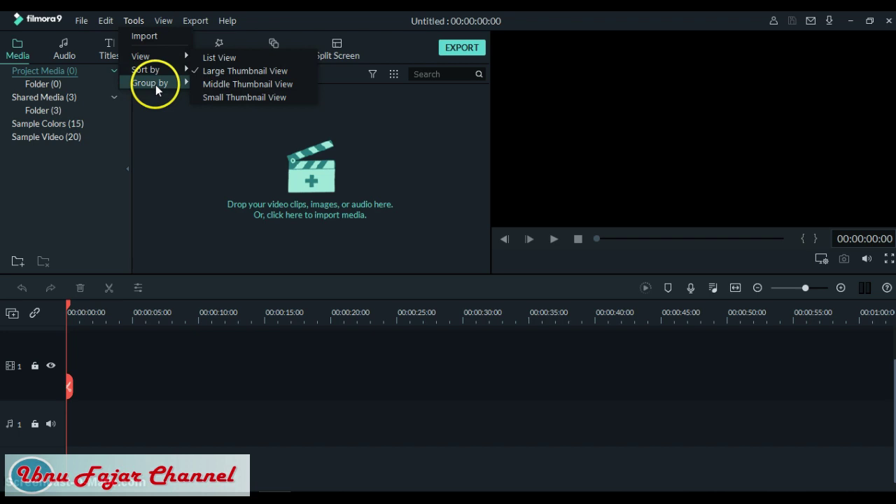
mouse_move(166, 26)
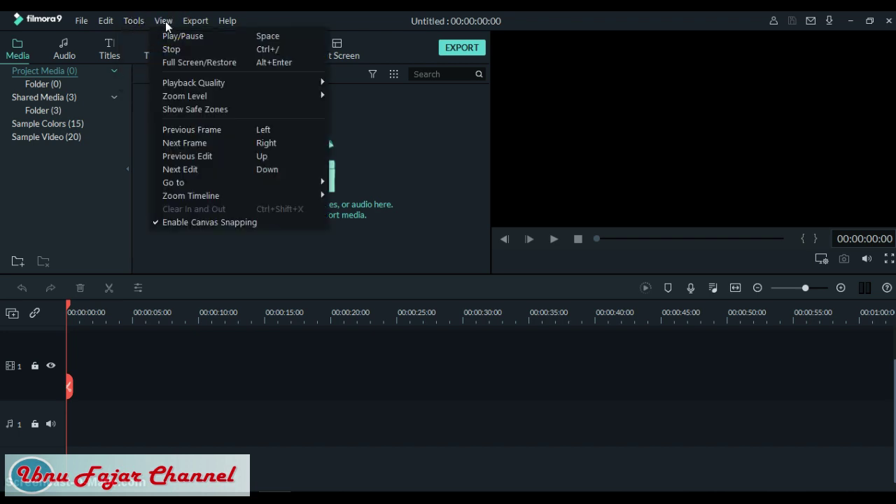
click(202, 21)
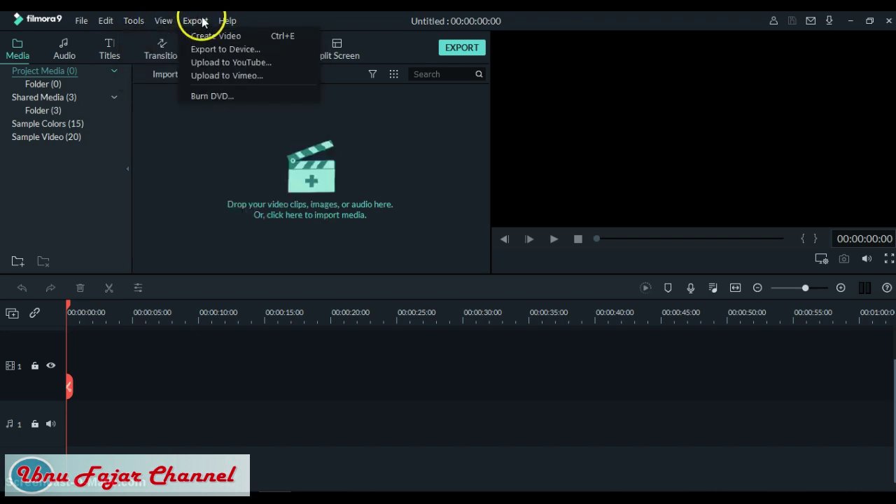
mouse_move(227, 21)
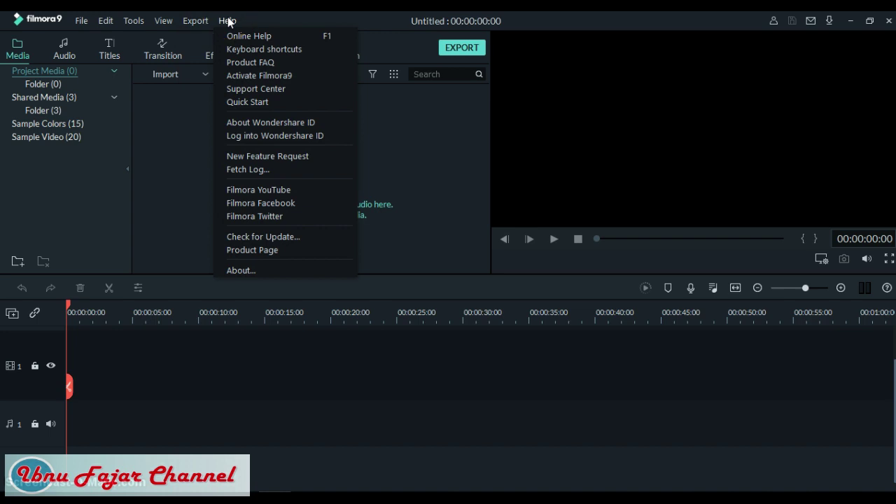
Step: Look through the sample colors and the audio, title, transition, effect, element and split screen libraries
click(116, 126)
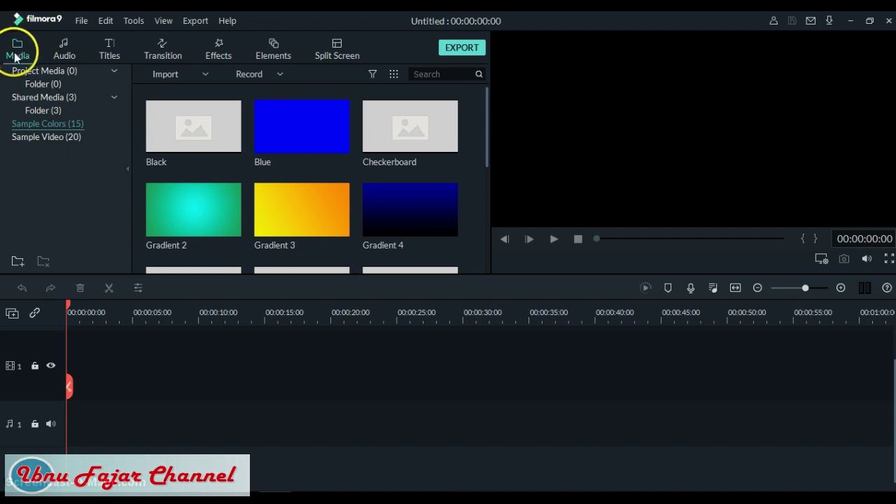
click(44, 73)
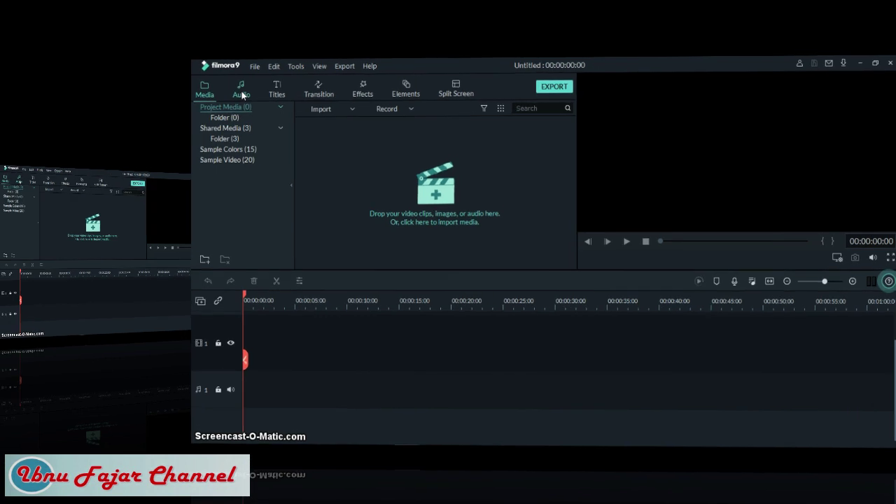
click(65, 55)
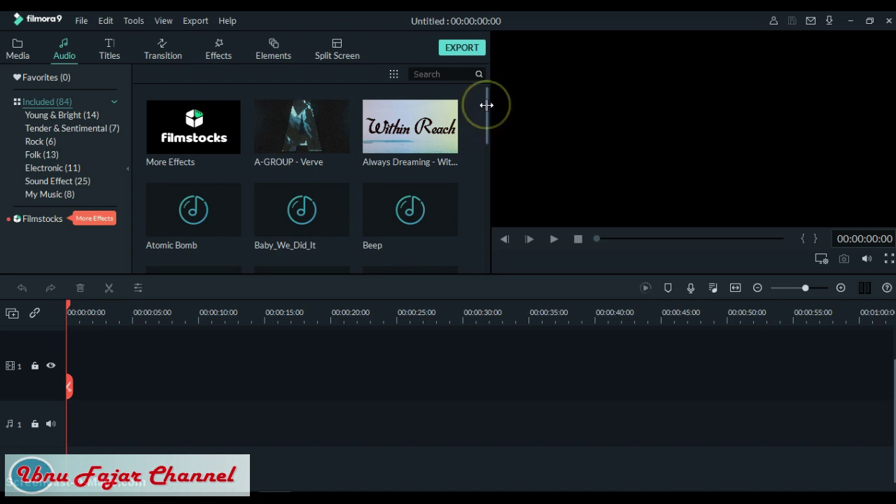
click(112, 53)
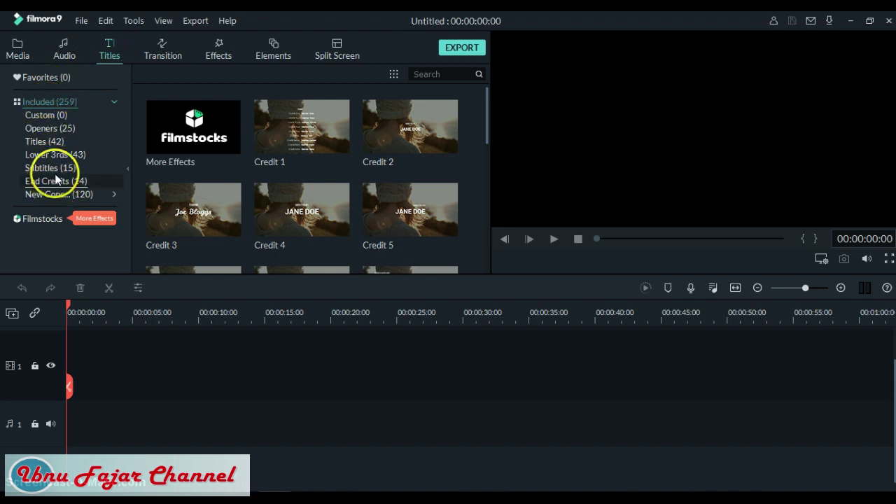
click(51, 115)
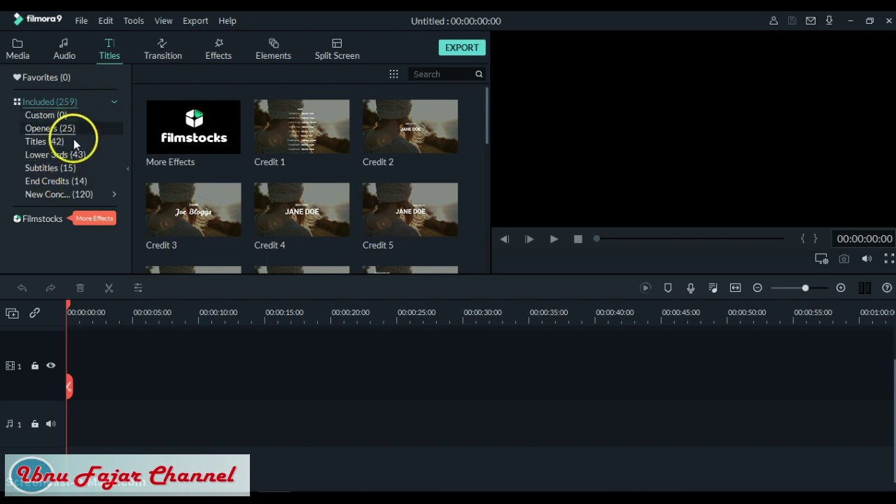
click(164, 56)
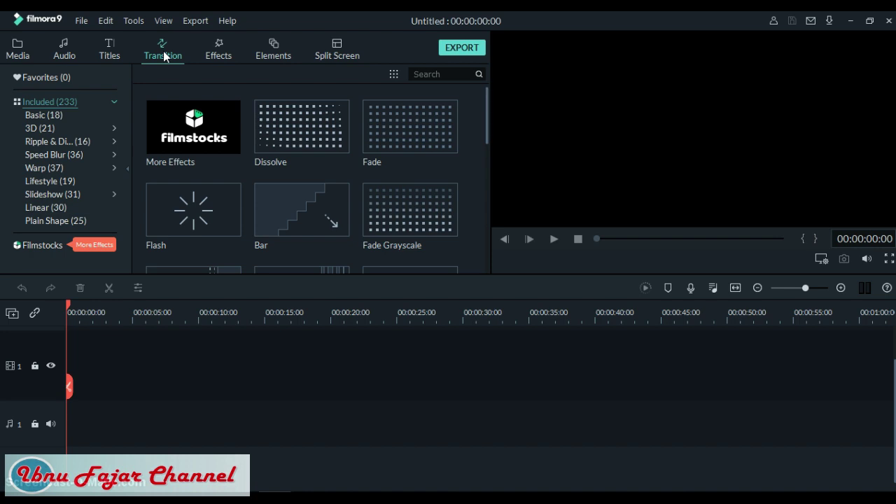
click(221, 53)
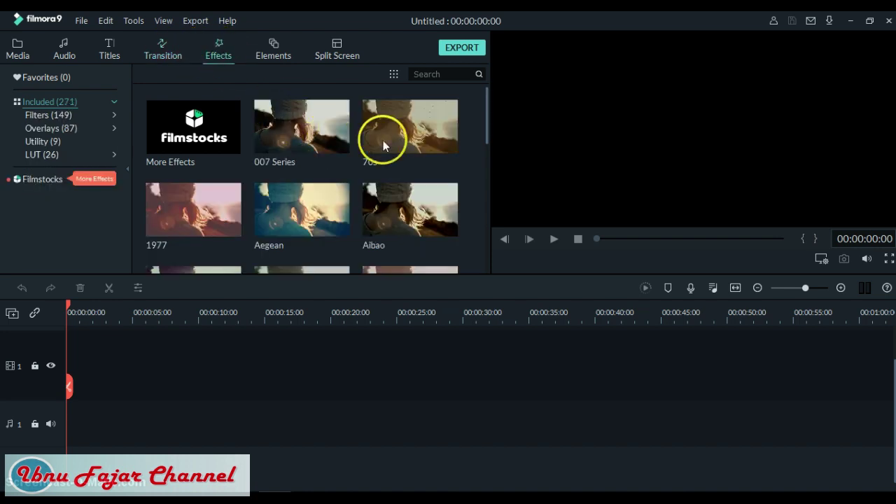
click(277, 49)
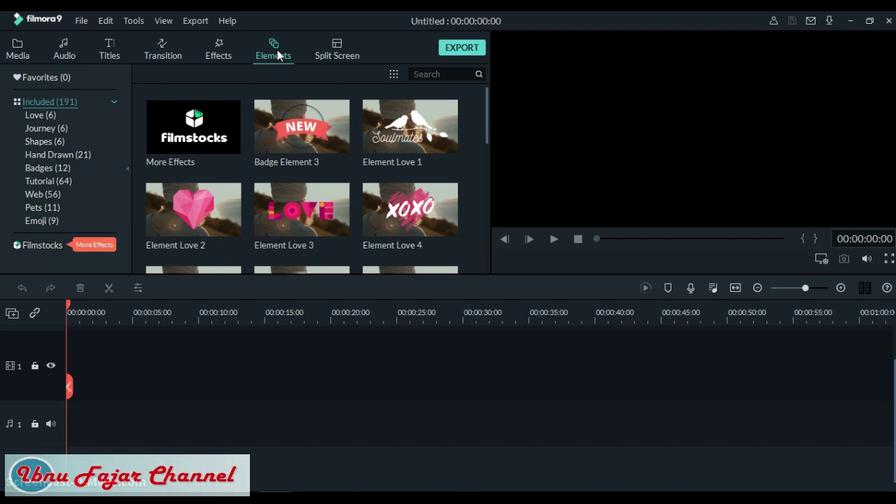
click(344, 58)
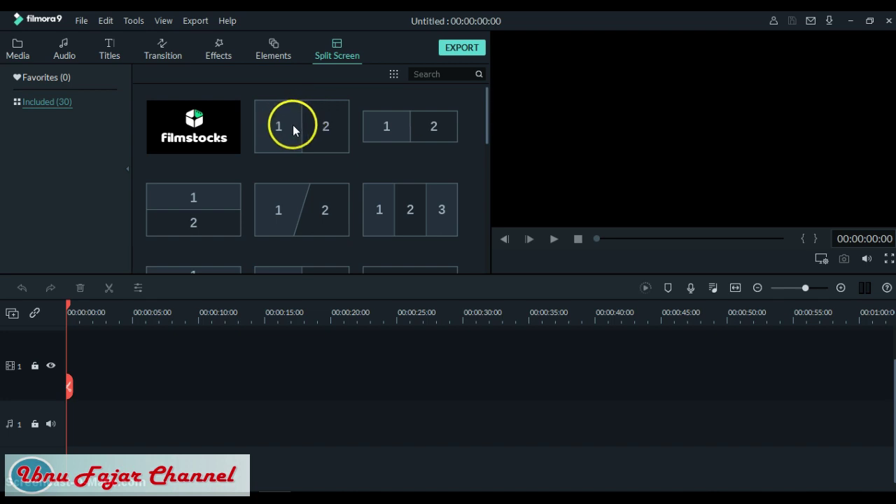
mouse_move(292, 214)
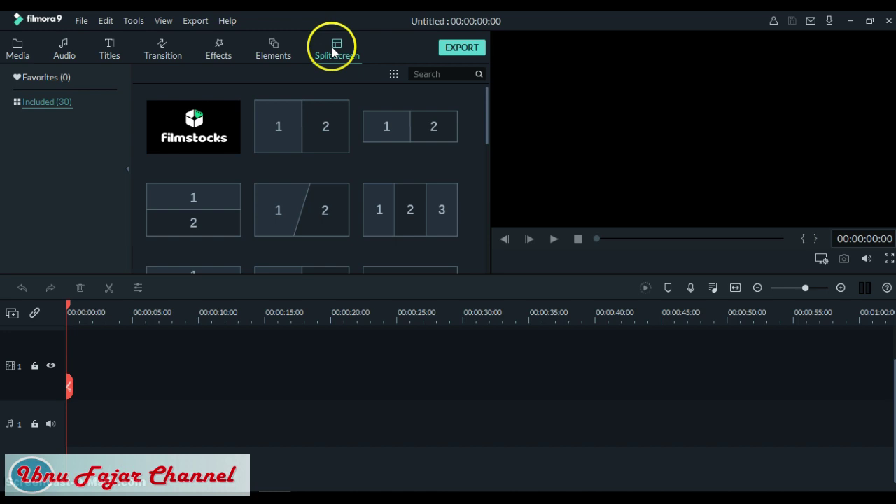
Step: Add the Gradient 2 sample color to video track 1 and return the playhead to the start of the timeline
click(27, 54)
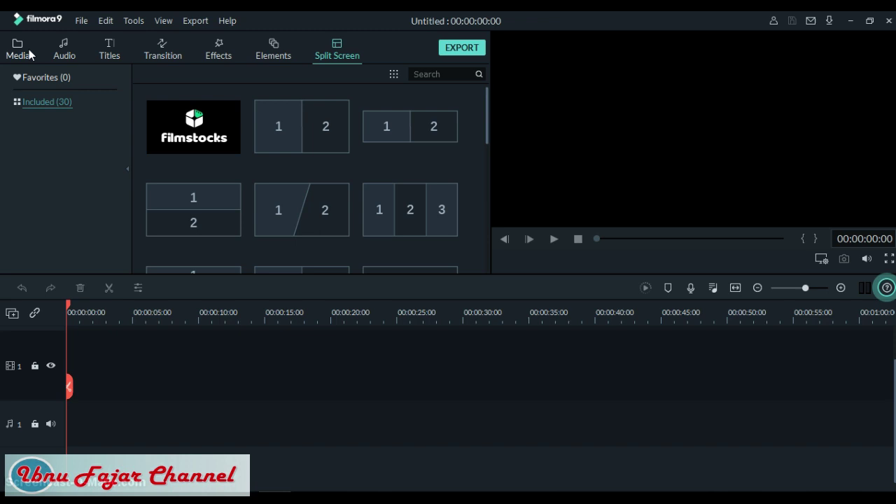
click(21, 58)
click(19, 57)
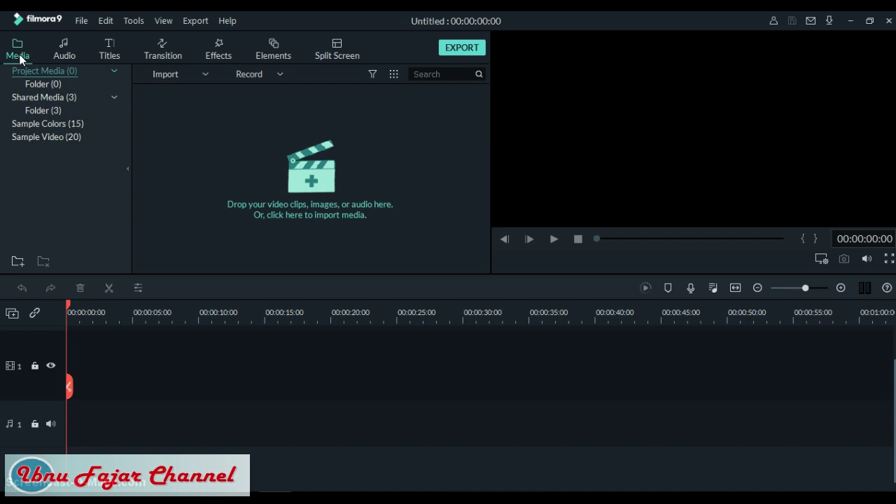
click(36, 82)
click(50, 125)
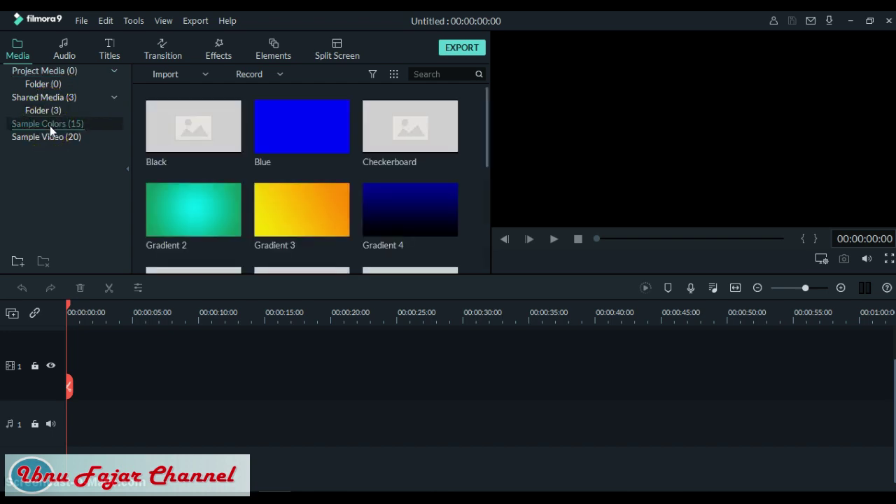
click(301, 126)
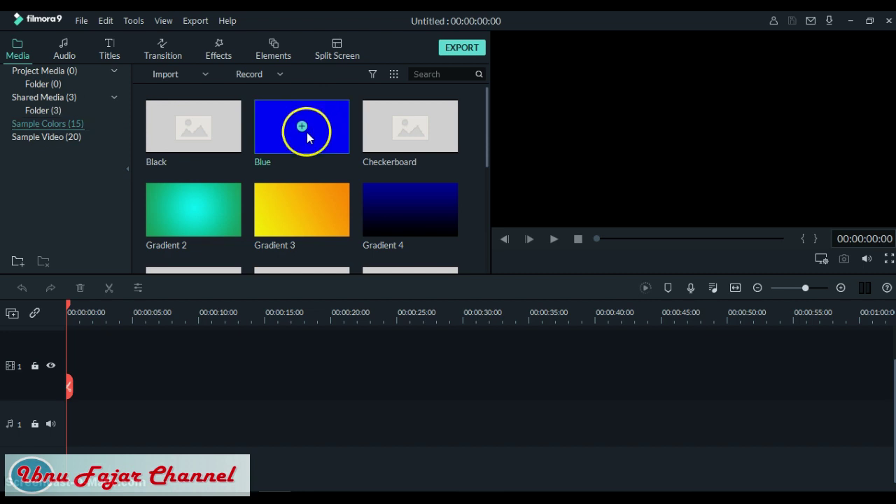
click(194, 213)
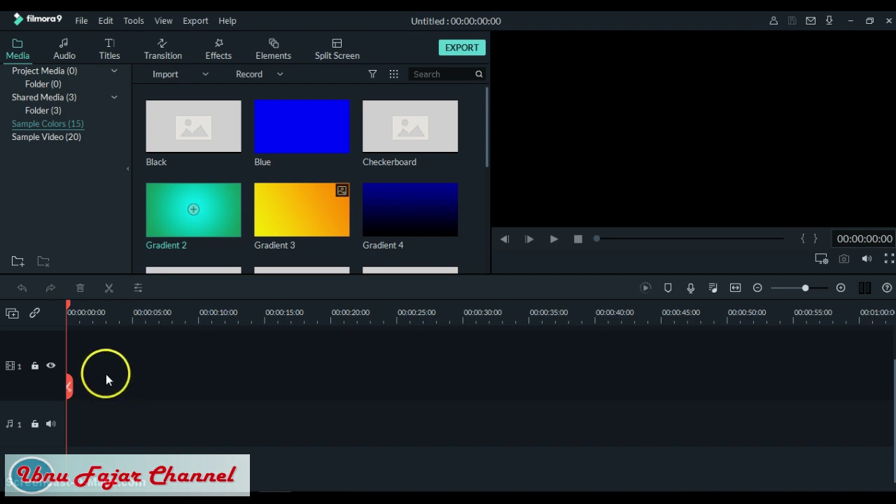
click(193, 212)
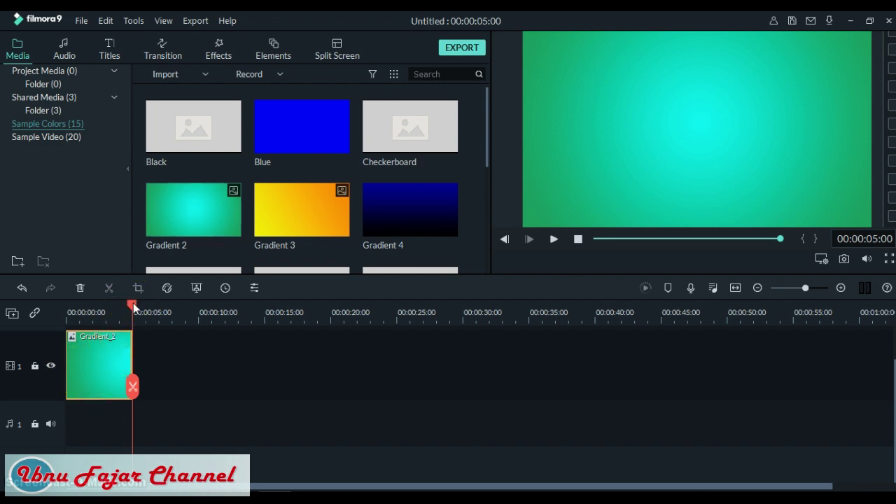
mouse_move(133, 302)
mouse_down()
mouse_move(63, 311)
mouse_move(136, 316)
mouse_move(124, 316)
mouse_up()
click(67, 319)
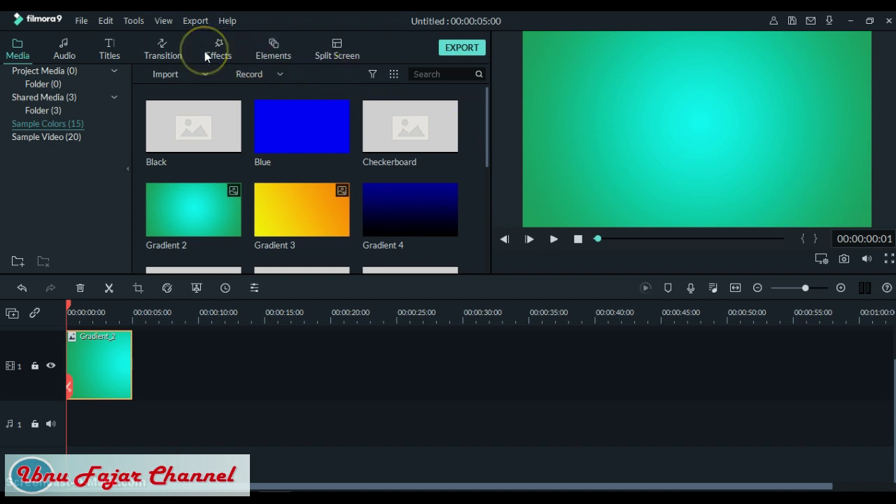
Step: Browse the Openers title presets from the first to the last design and back
click(110, 53)
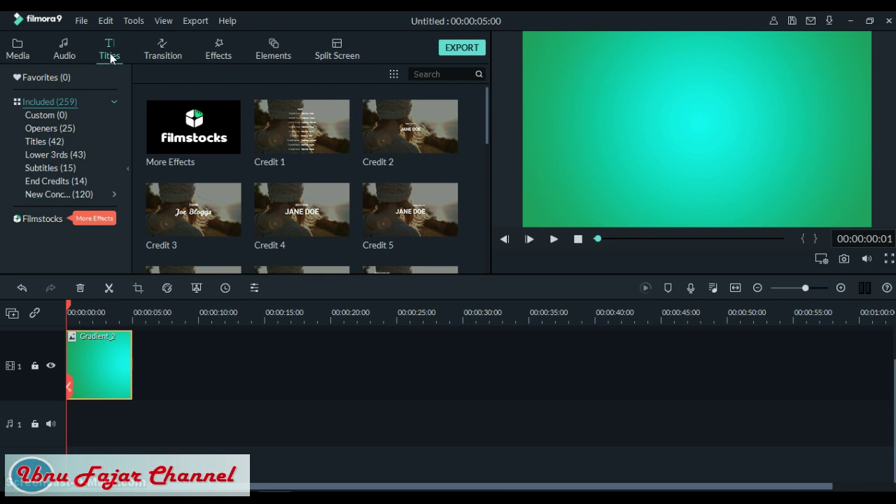
click(53, 130)
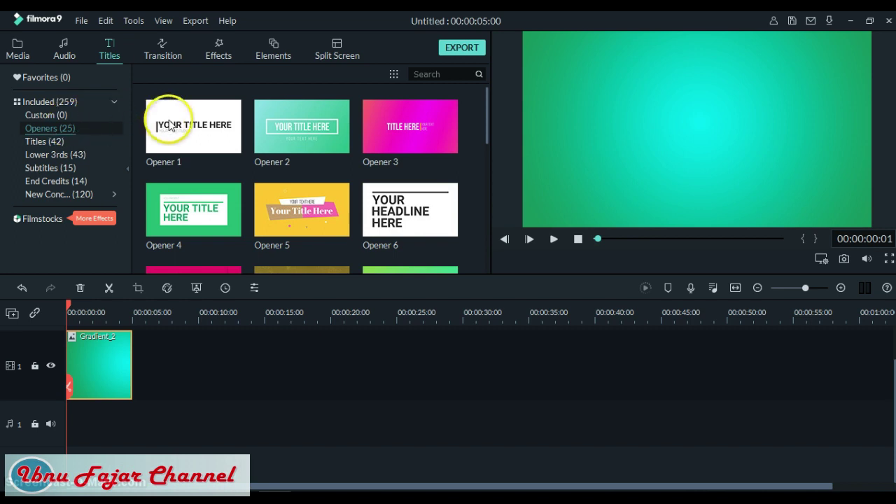
click(217, 140)
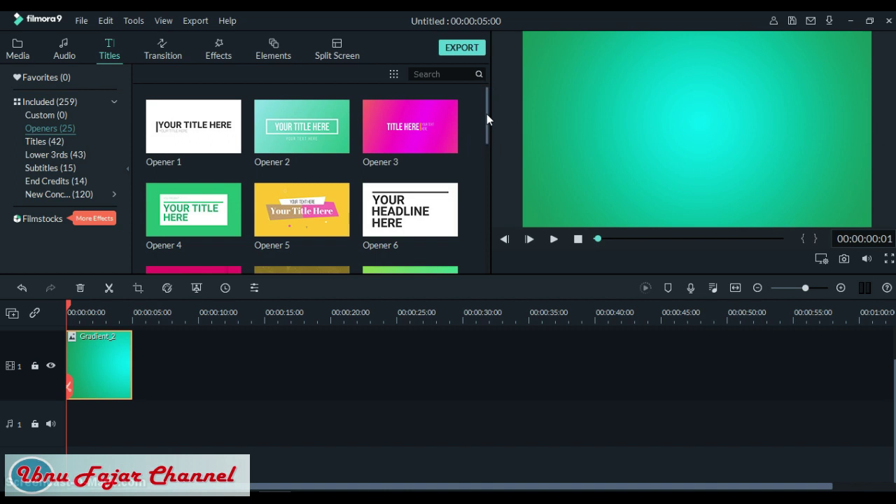
scroll(486, 114, down, 1)
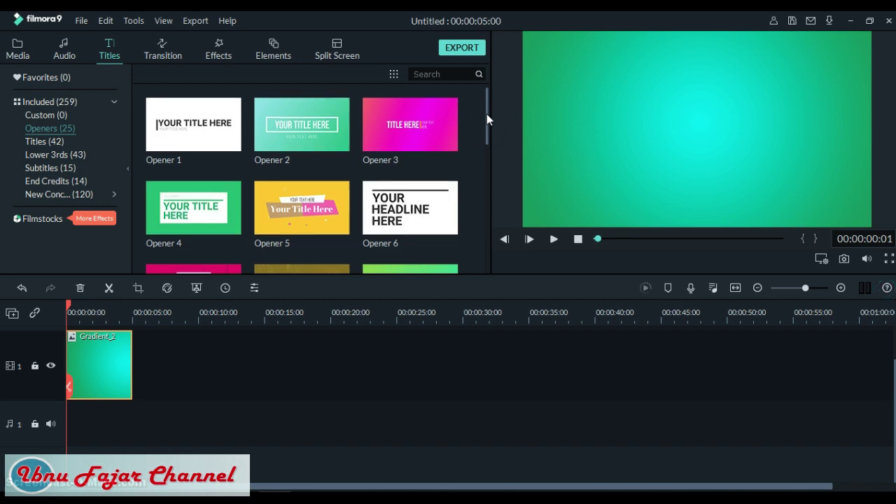
click(483, 205)
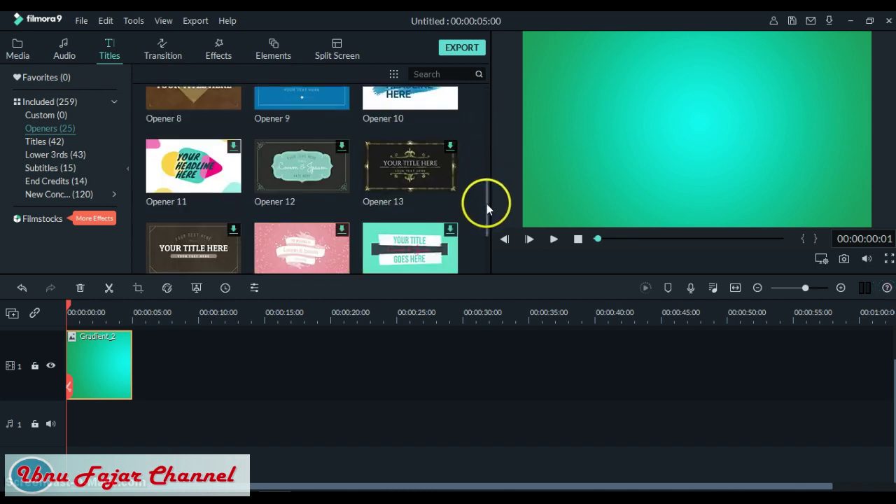
drag(487, 203, 486, 278)
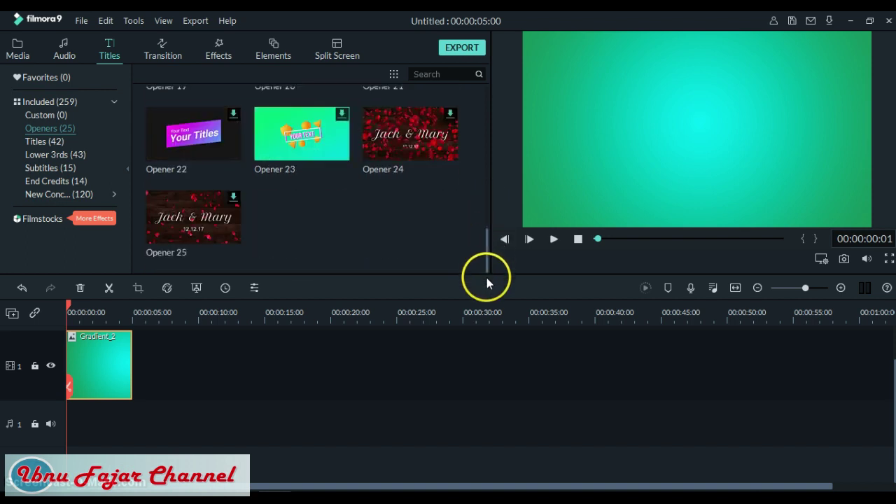
click(486, 246)
drag(488, 255, 490, 201)
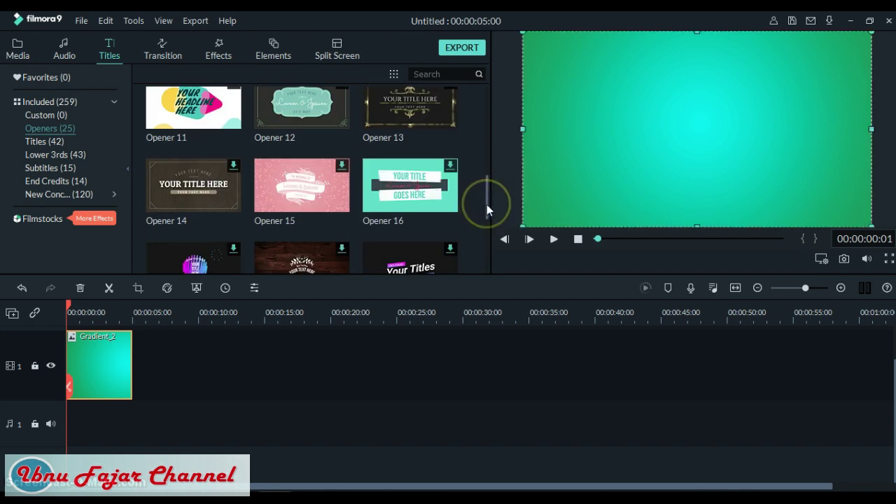
click(488, 168)
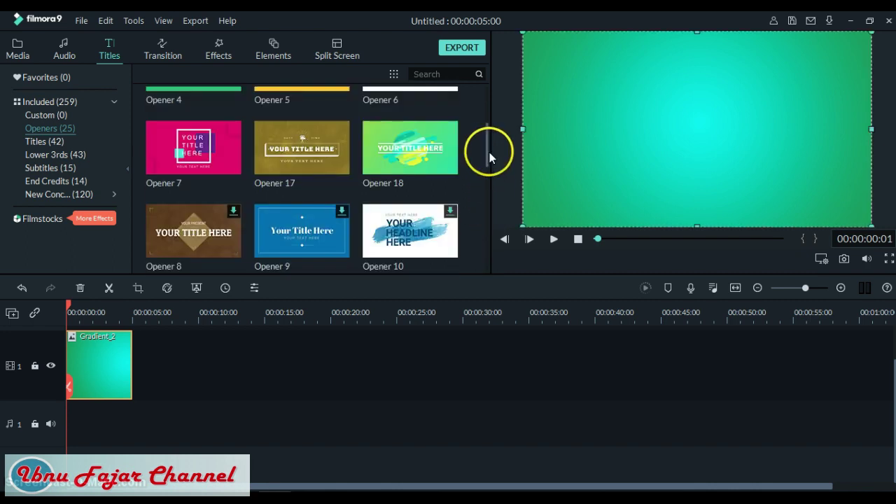
click(489, 110)
Step: Add the Title 6 preset from the Titles category to video track 2, above the gradient clip
click(50, 142)
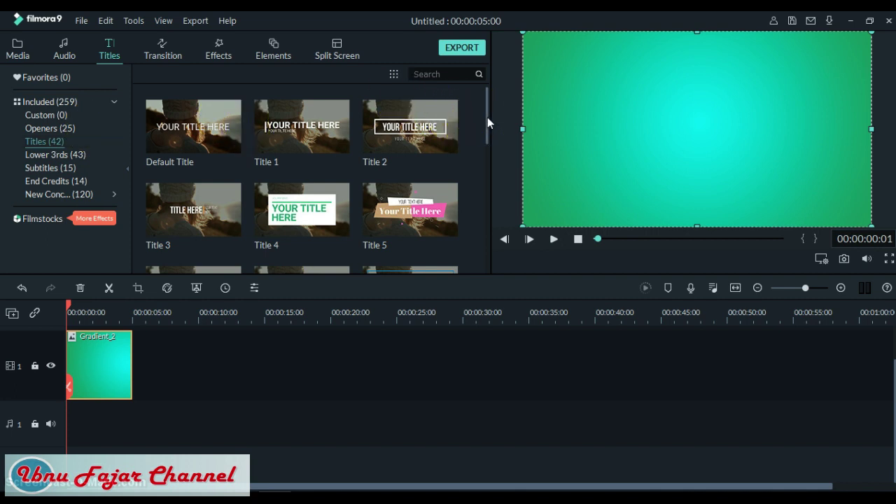
scroll(488, 117, down, 1)
drag(487, 120, 484, 139)
mouse_move(196, 225)
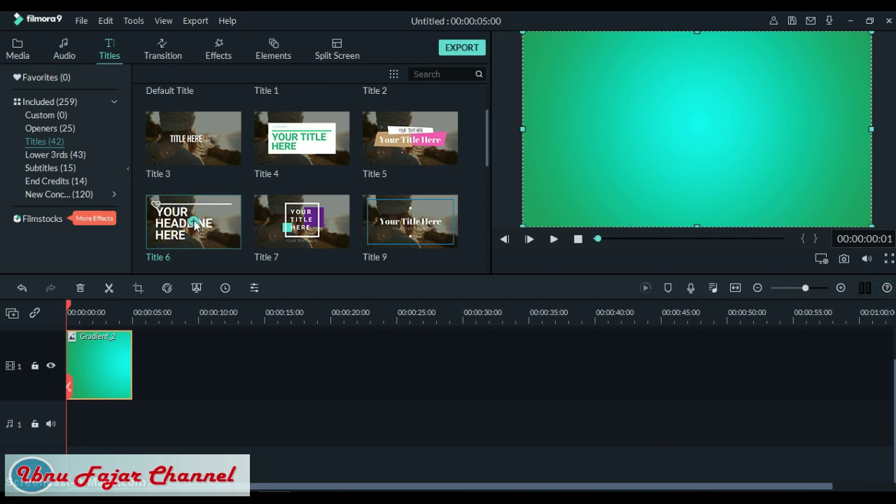
click(194, 223)
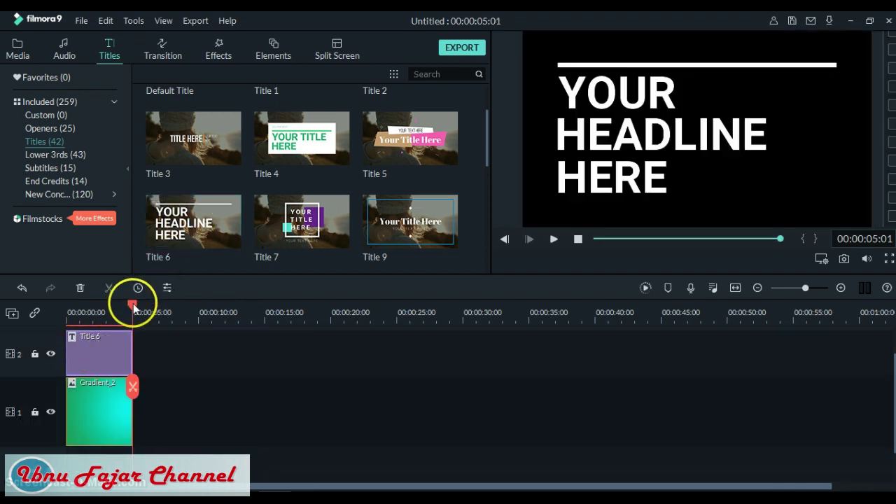
Step: Replace the headline word YOUR in the Title 6 clip with "Selamat Datang" and shift that line sideways to fit inside the frame
drag(133, 306, 59, 307)
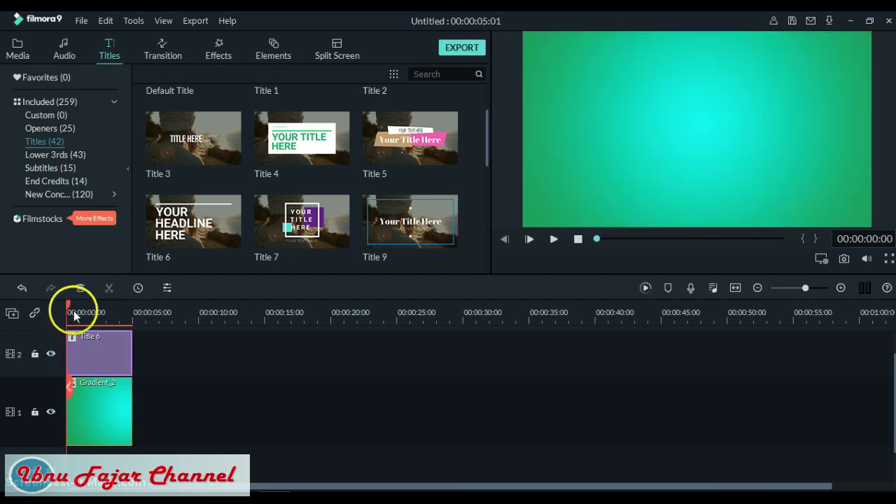
click(125, 313)
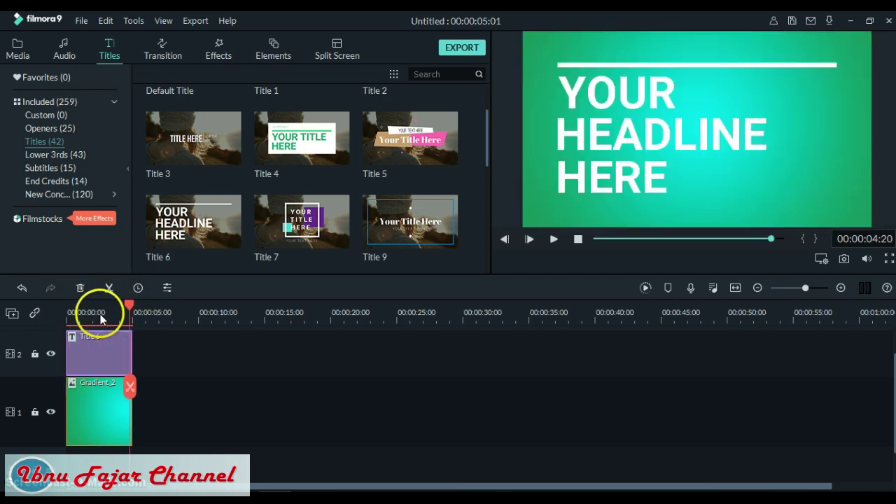
click(87, 313)
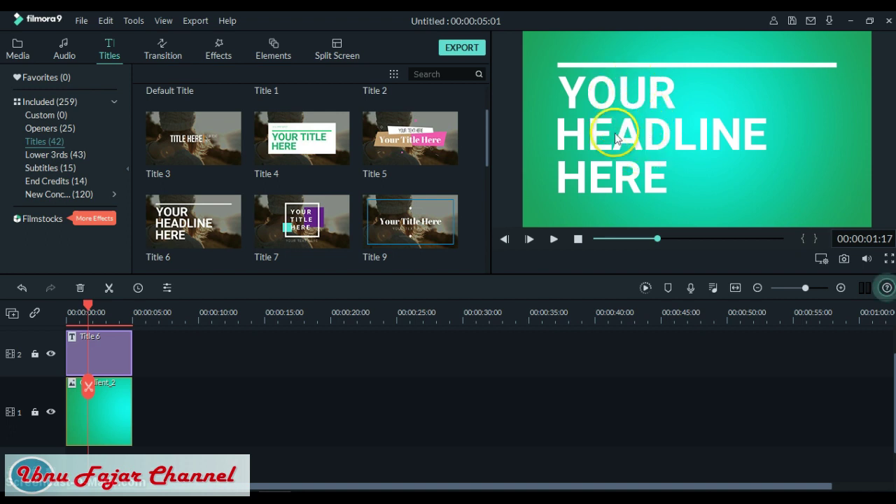
double_click(637, 100)
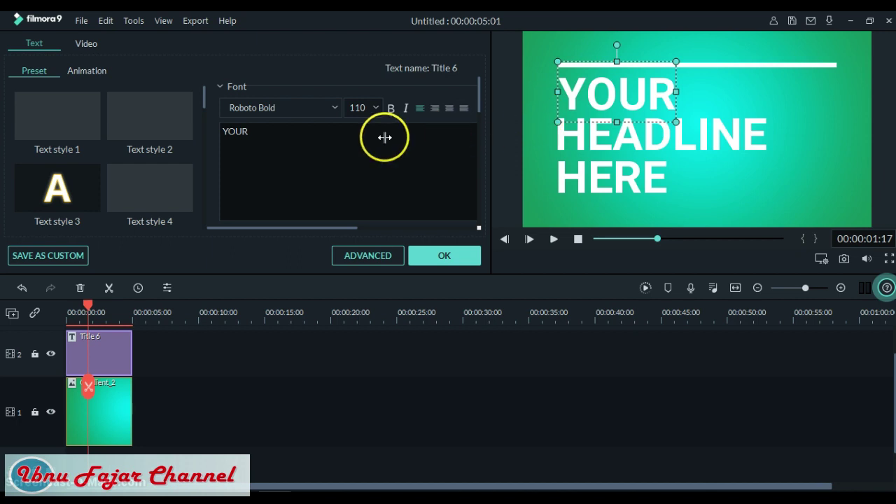
click(250, 130)
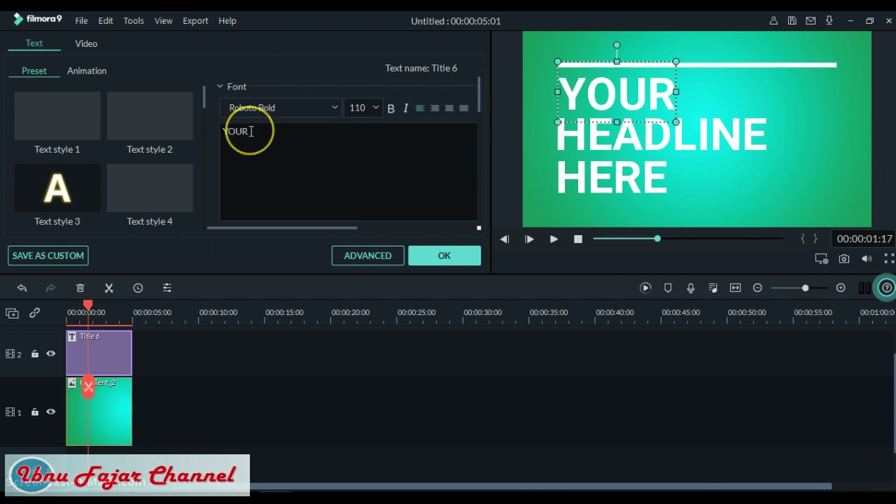
click(235, 131)
double_click(235, 130)
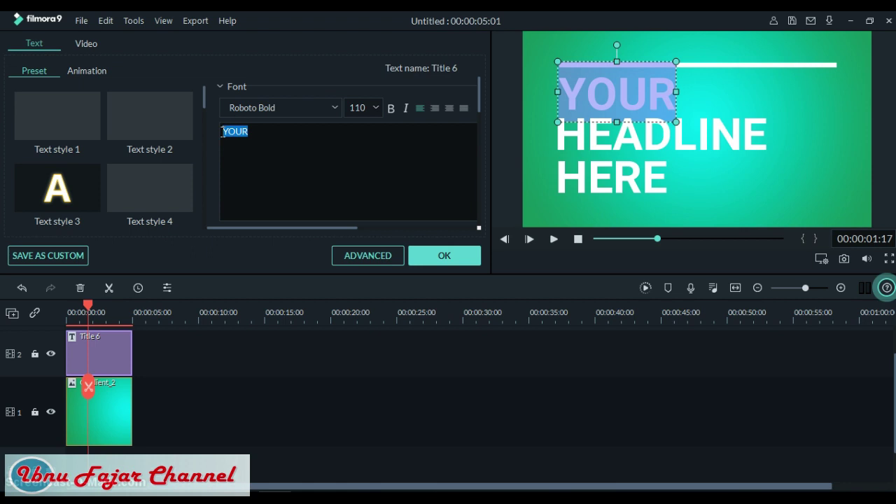
text(Selamat)
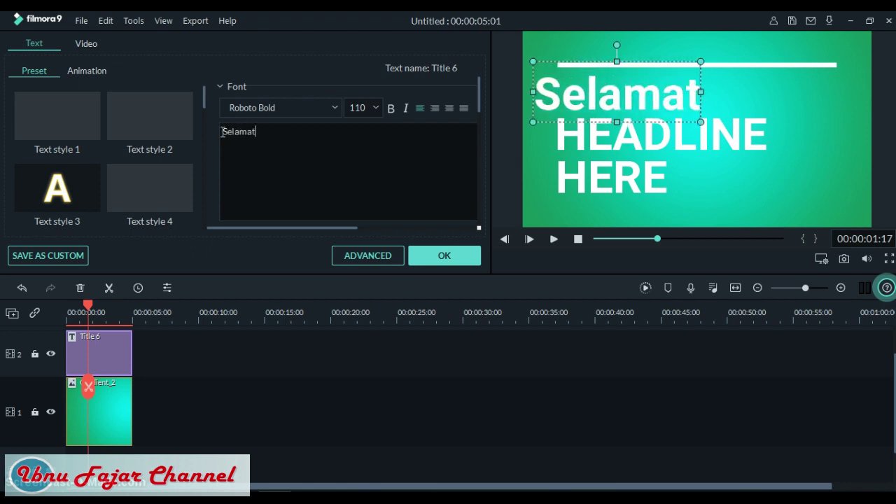
text( D)
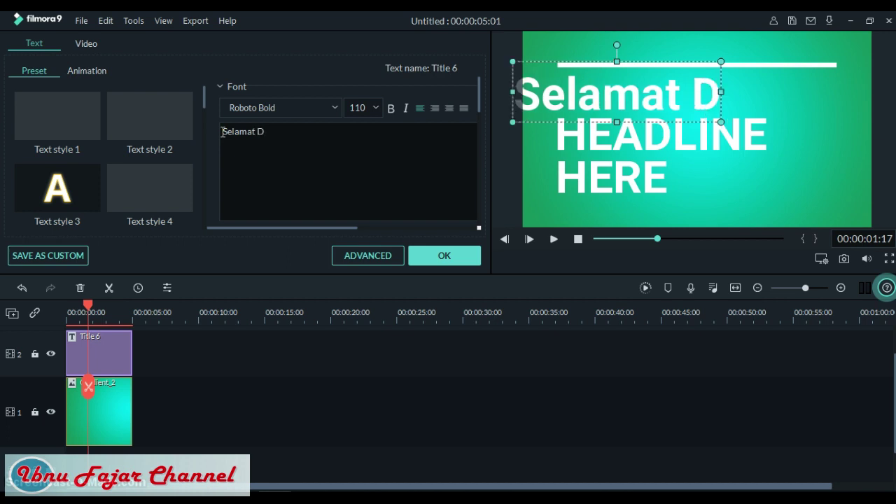
text(atan)
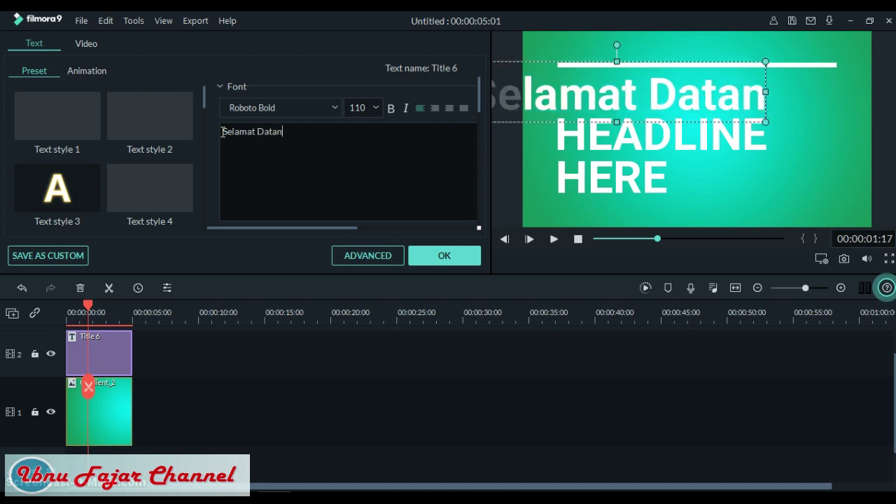
text(g)
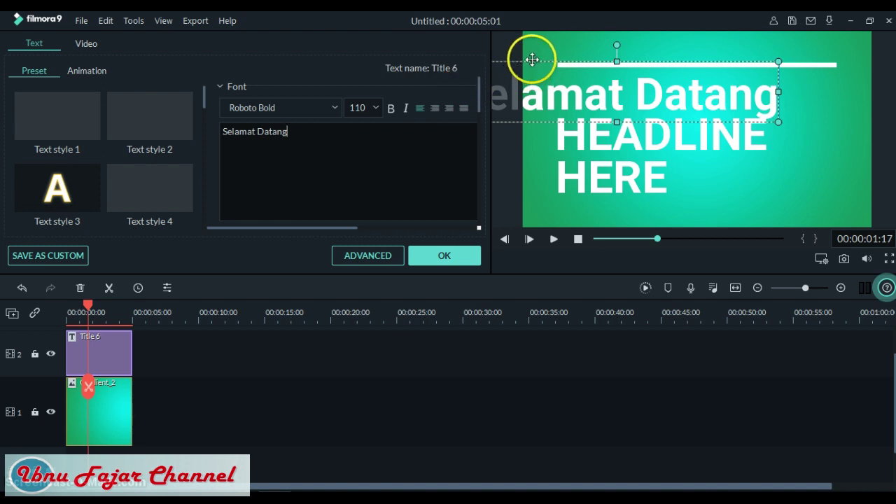
drag(532, 60, 609, 62)
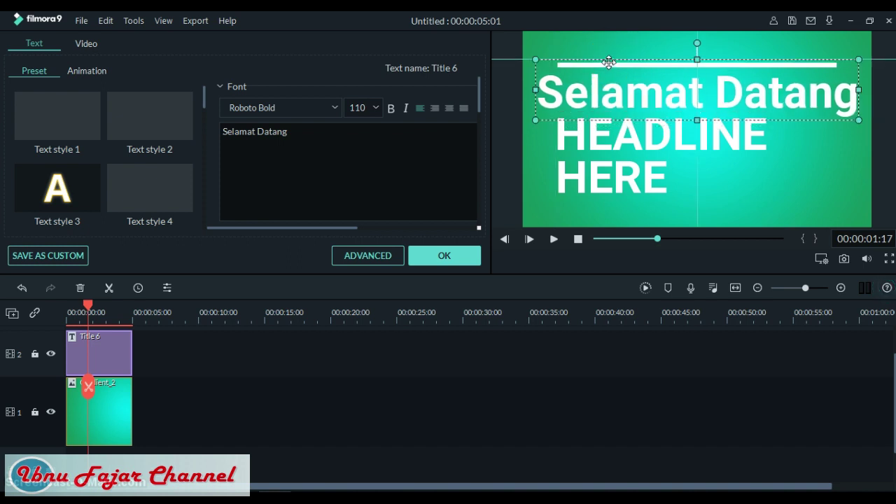
drag(609, 62, 609, 61)
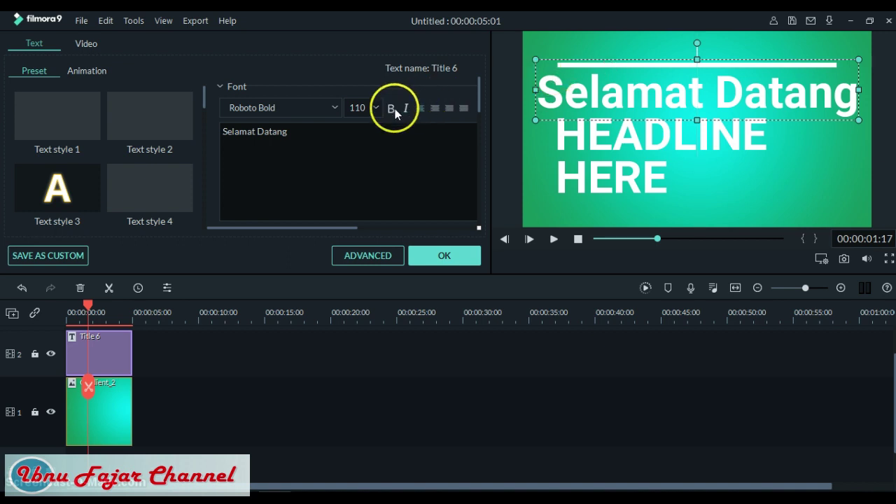
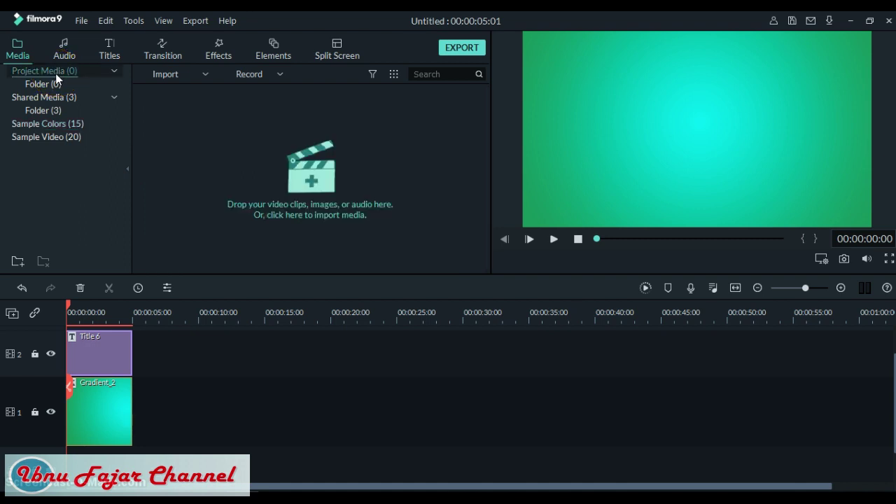
Step: Import the Channelku image from the Pictures folder into the project media
click(36, 73)
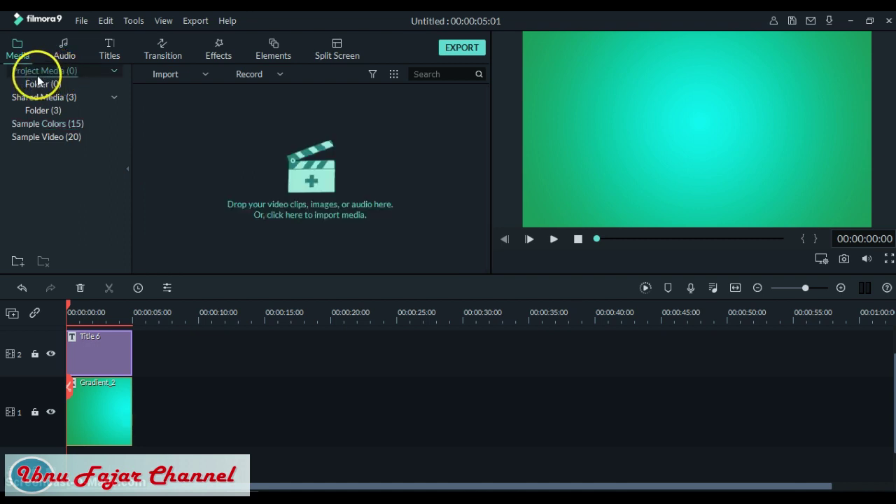
click(311, 180)
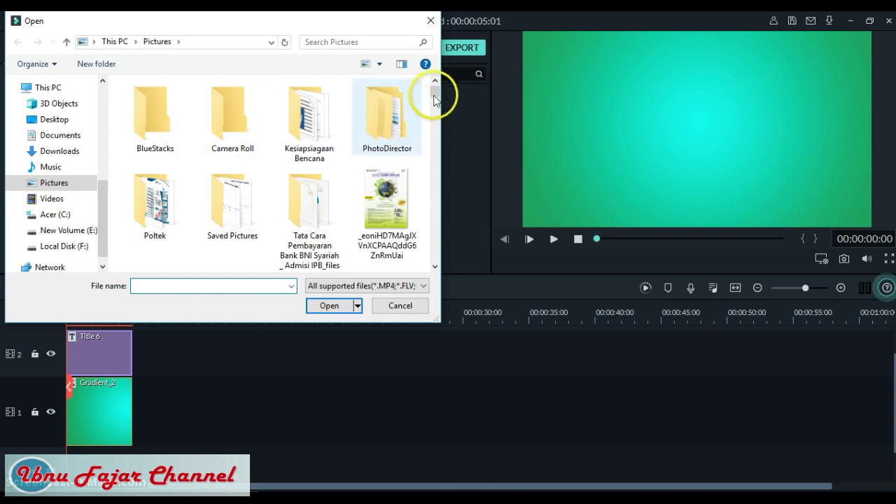
drag(436, 88, 434, 144)
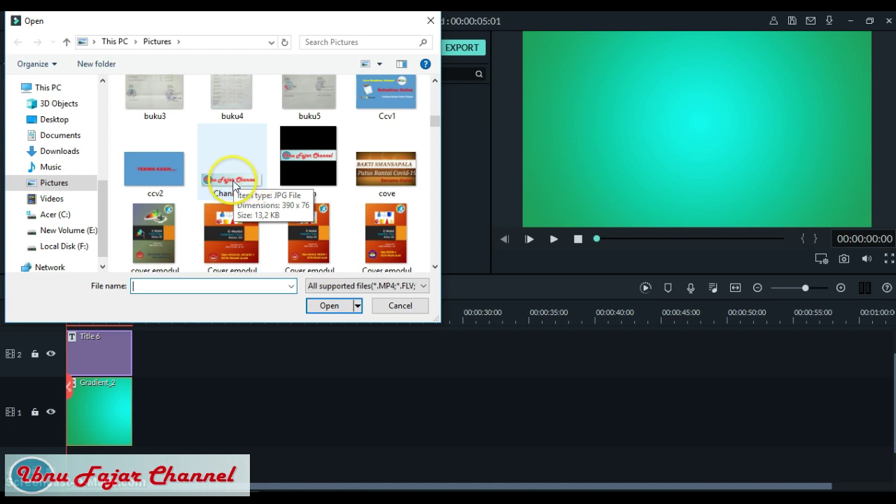
click(229, 181)
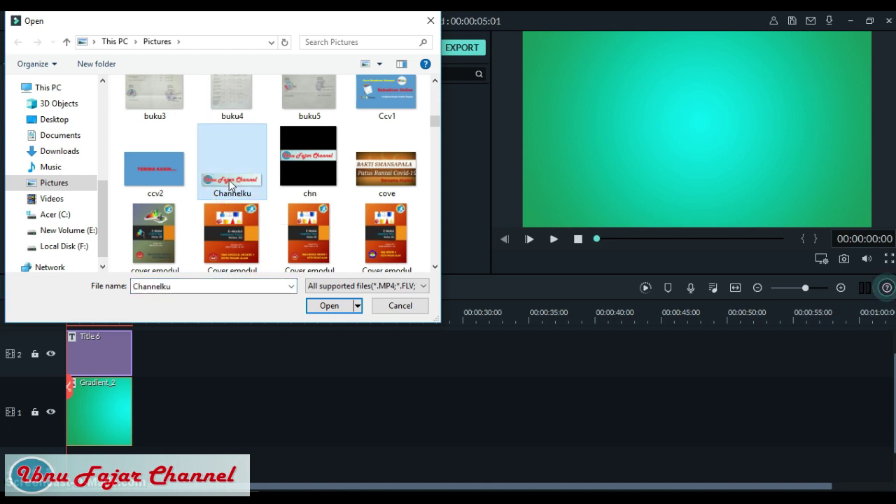
click(329, 306)
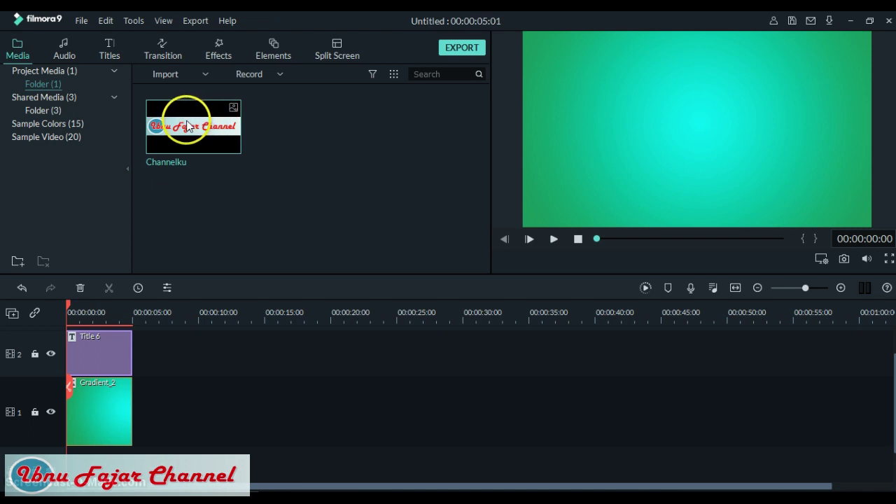
Step: Add the Channelku image to the timeline and place it on video track 3, directly above the Title 6 clip
mouse_move(201, 130)
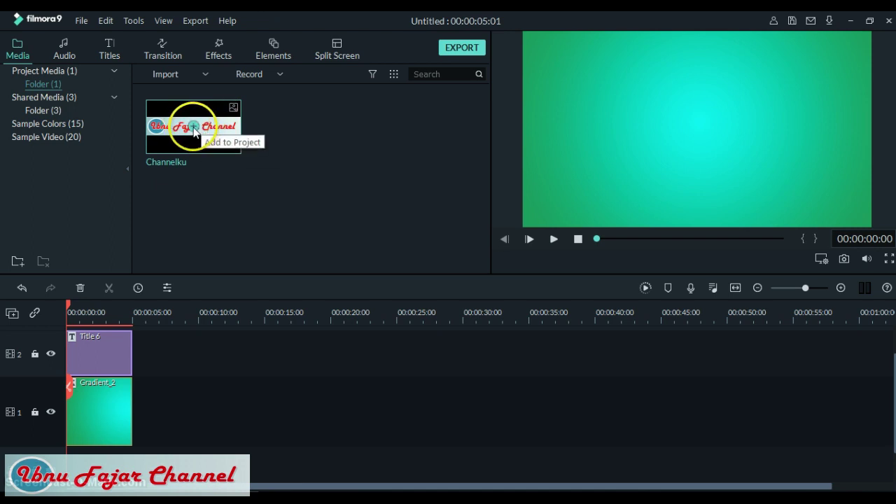
key(ctrl+z)
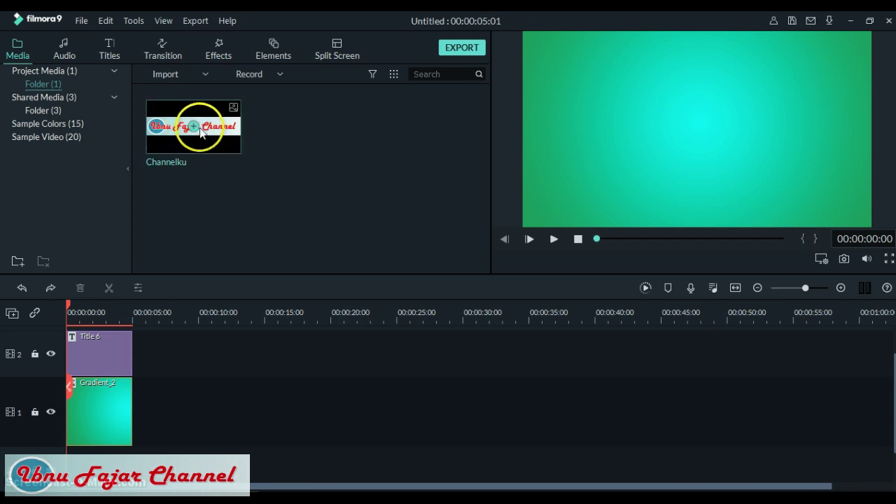
click(197, 130)
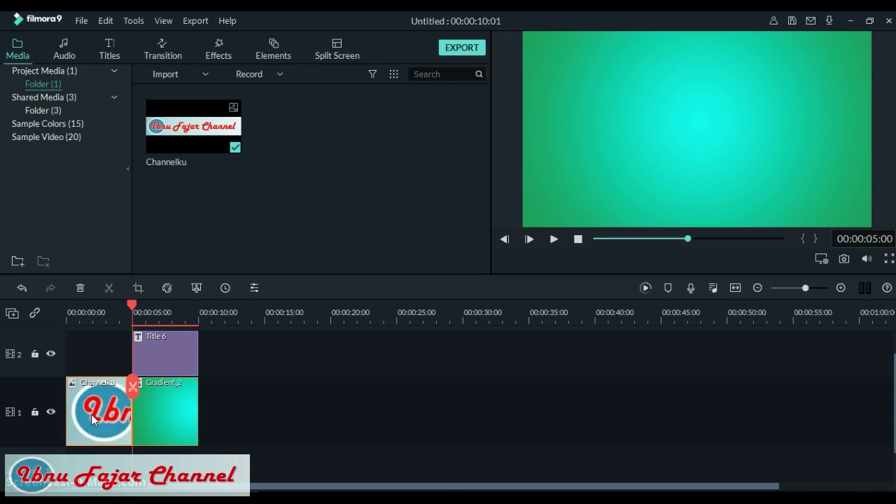
drag(91, 414, 149, 326)
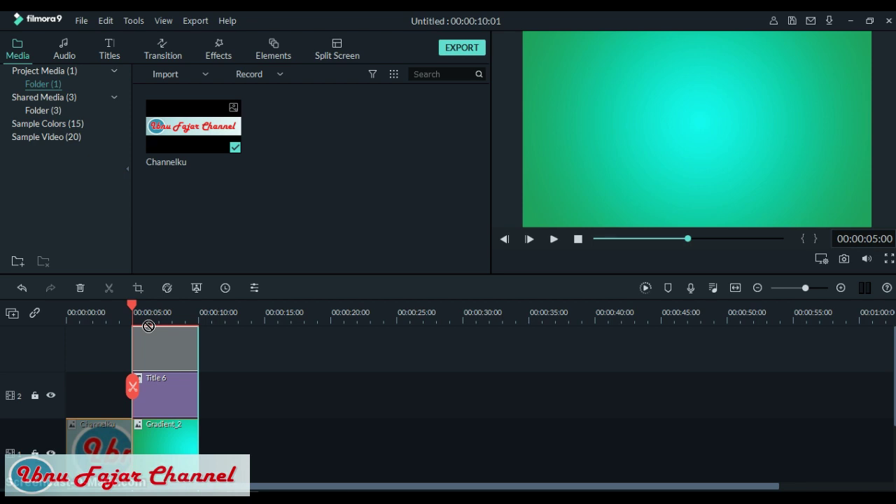
drag(149, 327, 148, 329)
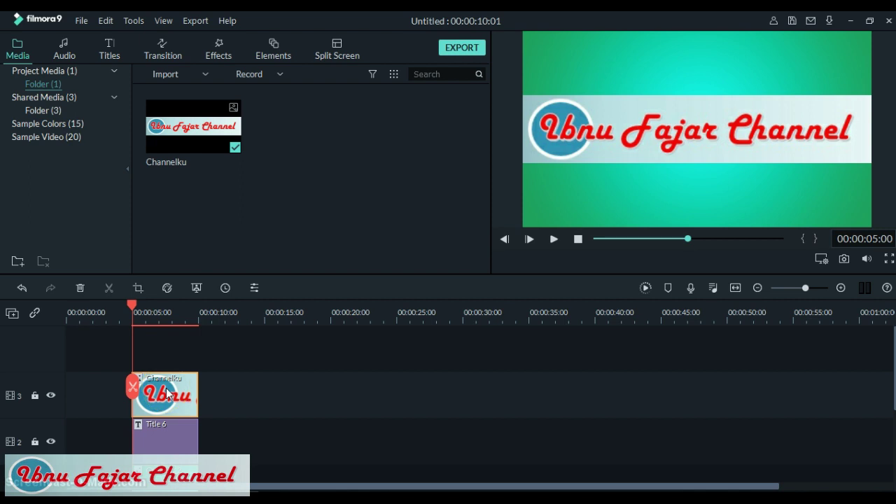
Step: Shrink the Channelku logo to about a quarter of the frame width and place it in the video frame's upper-left corner
double_click(694, 121)
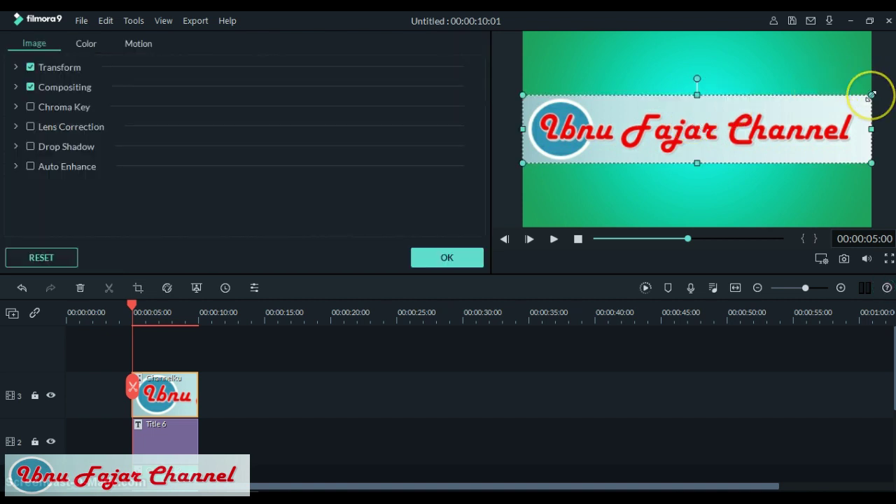
drag(872, 94, 607, 149)
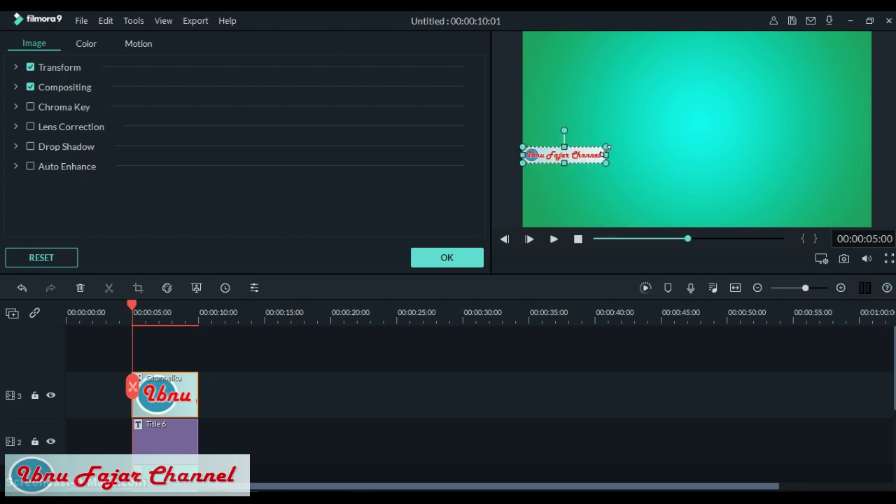
click(576, 146)
click(590, 84)
drag(590, 84, 577, 35)
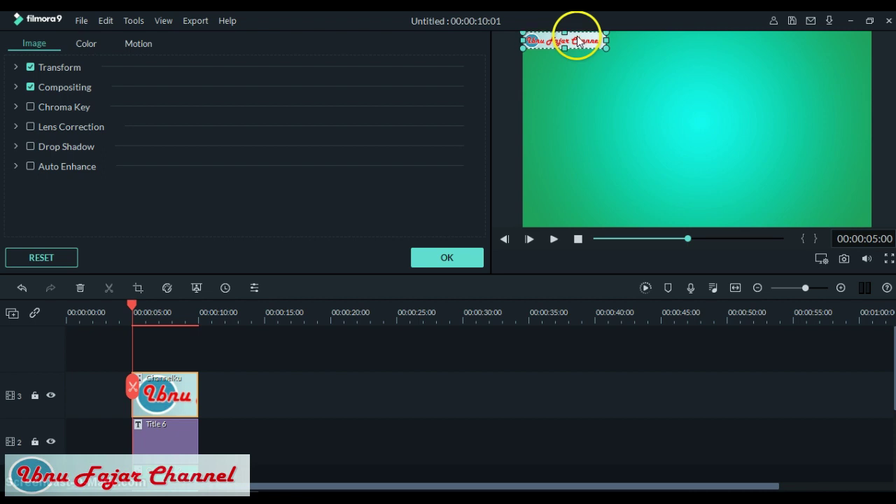
drag(577, 36, 578, 40)
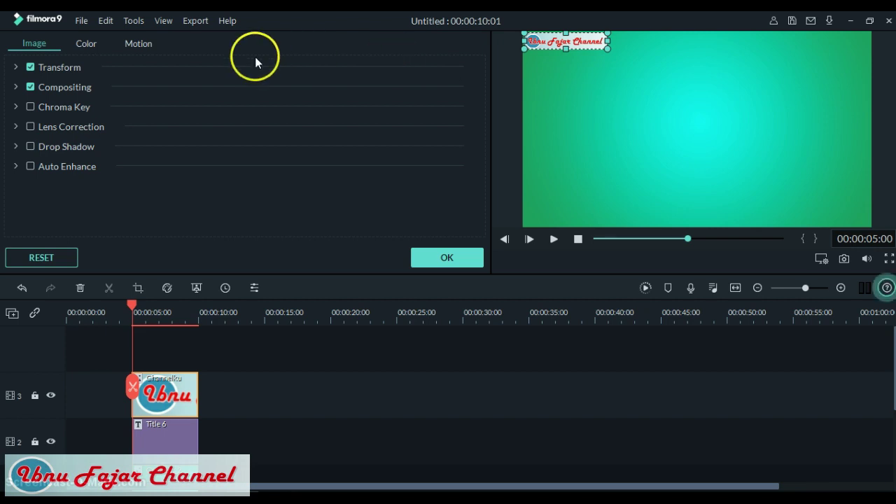
Step: Lower the Channelku logo's compositing opacity to about 51% and apply the image settings
click(67, 87)
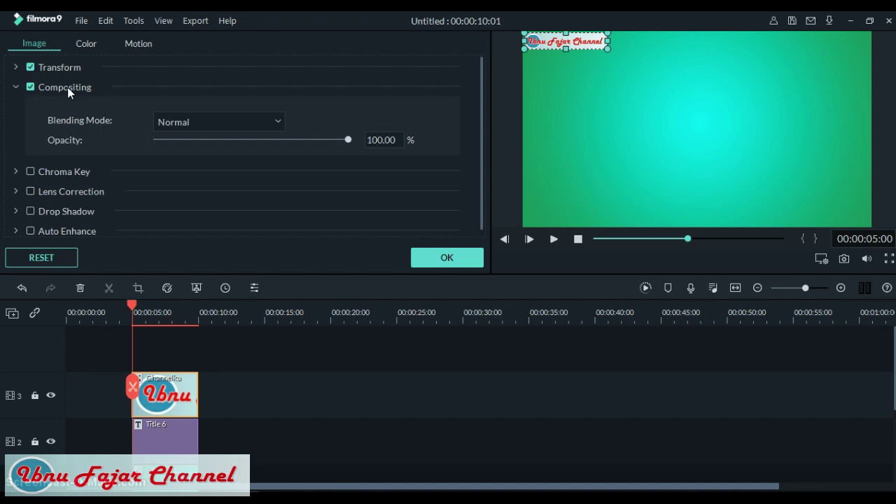
click(149, 145)
drag(349, 143, 302, 140)
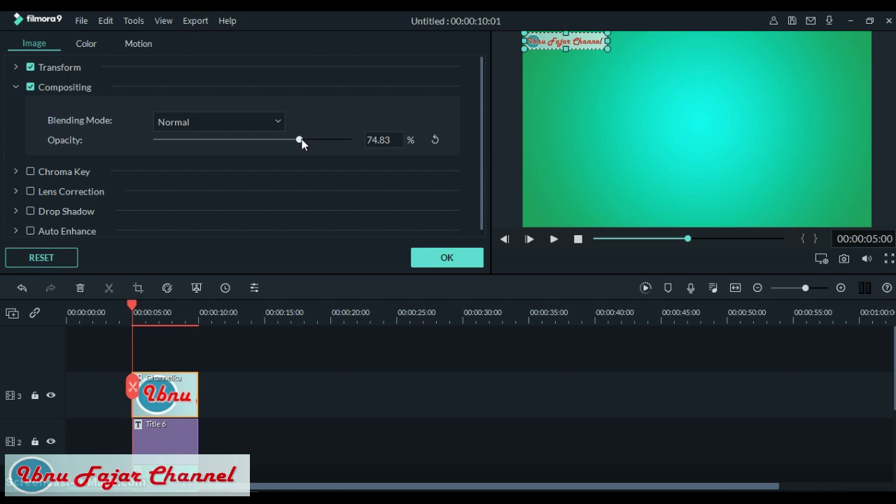
drag(302, 140, 257, 140)
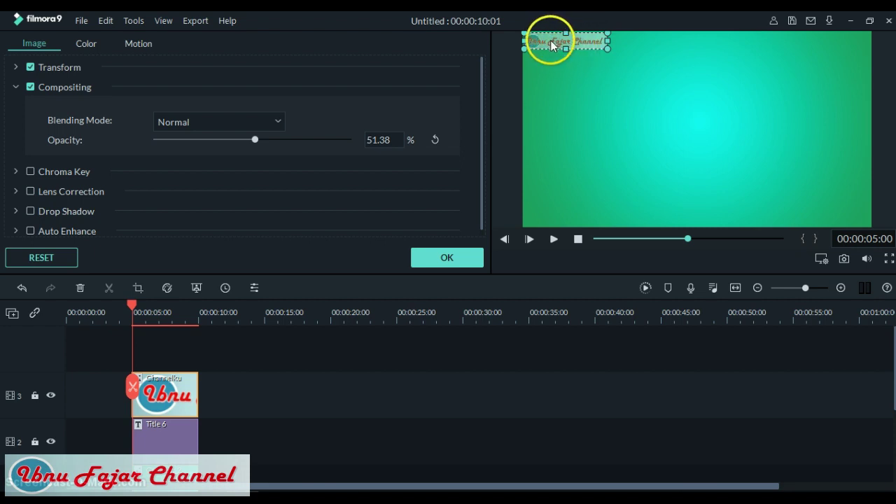
click(450, 262)
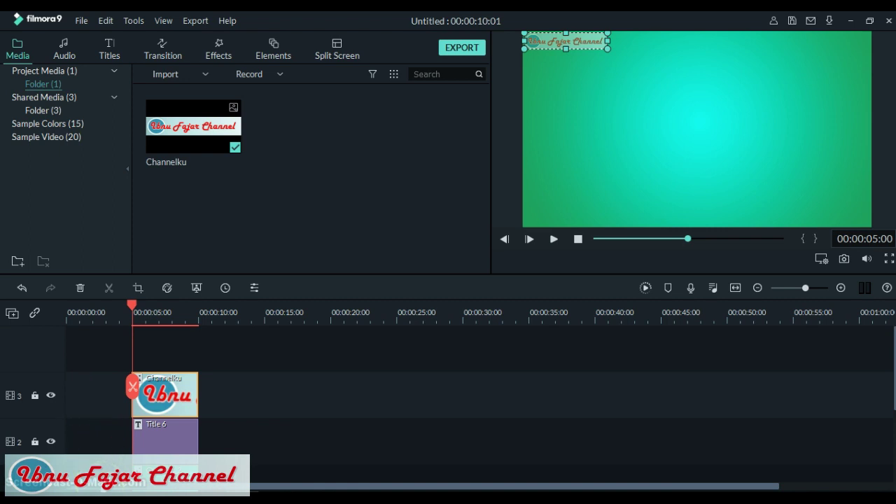
Step: Delete the empty gap before the Gradient_2 clip on video track 1 so all clips start at the timeline's beginning
click(97, 389)
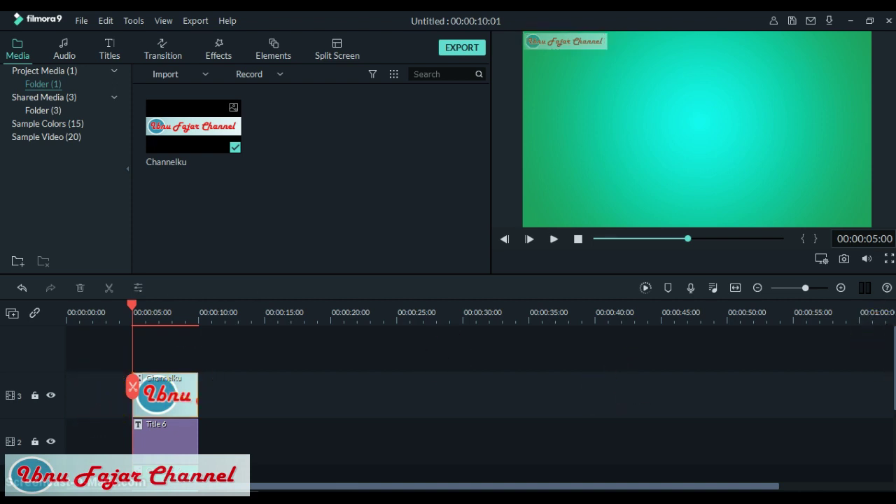
drag(895, 368, 895, 404)
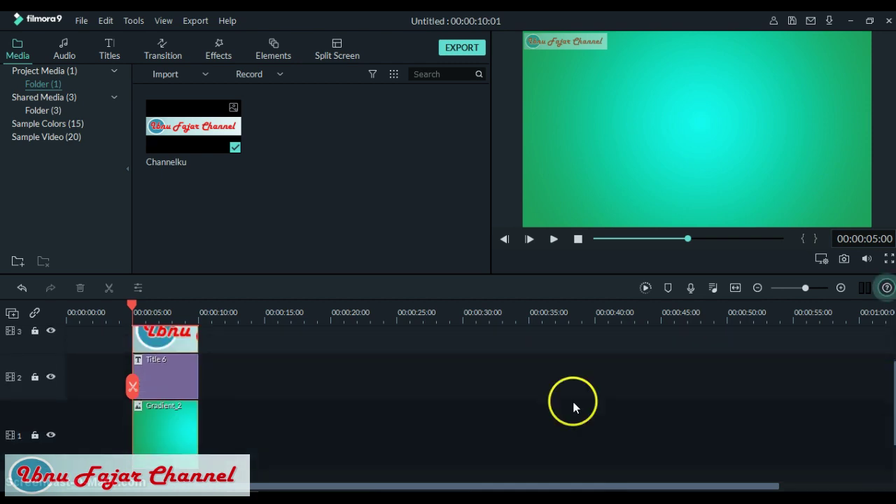
click(108, 448)
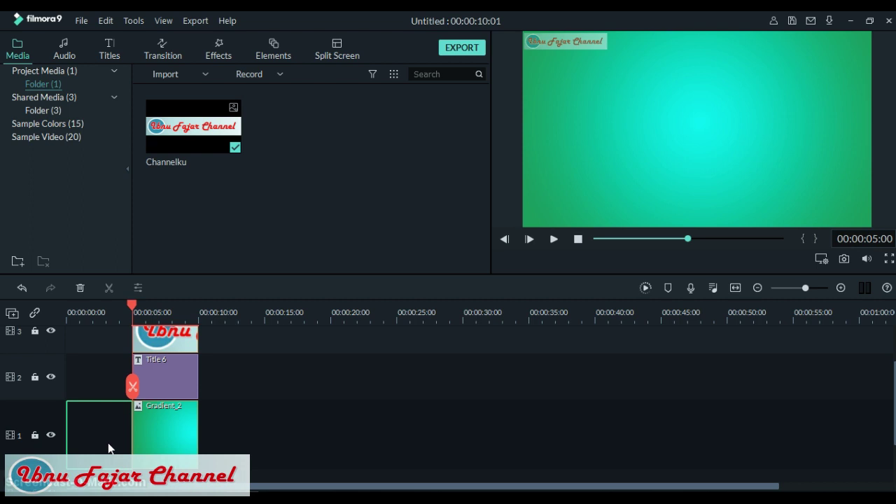
click(80, 288)
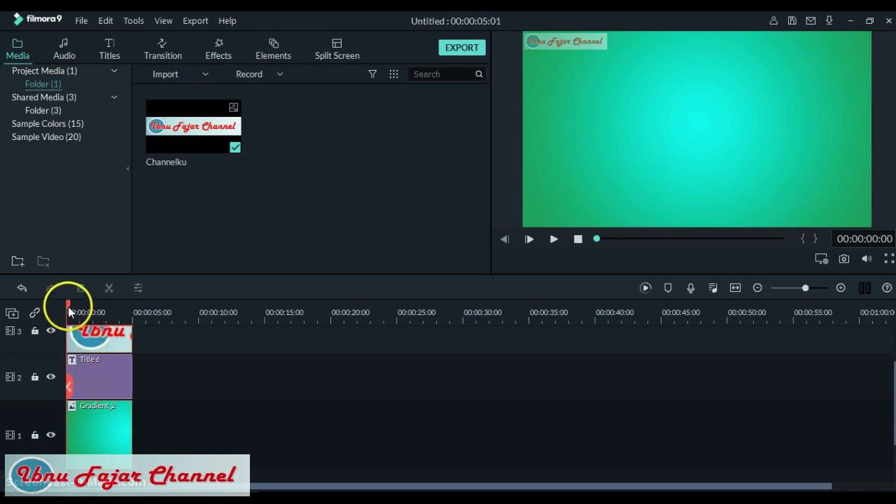
Step: Play the timeline from the beginning to preview the opening clip
click(554, 240)
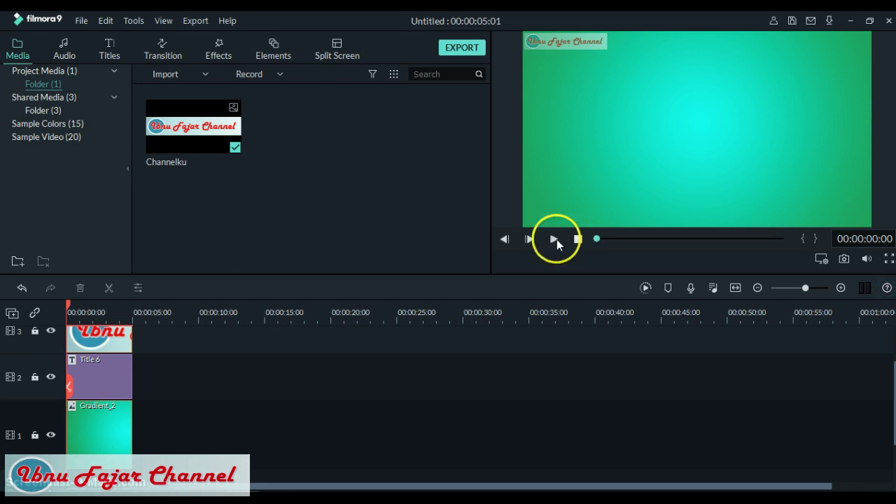
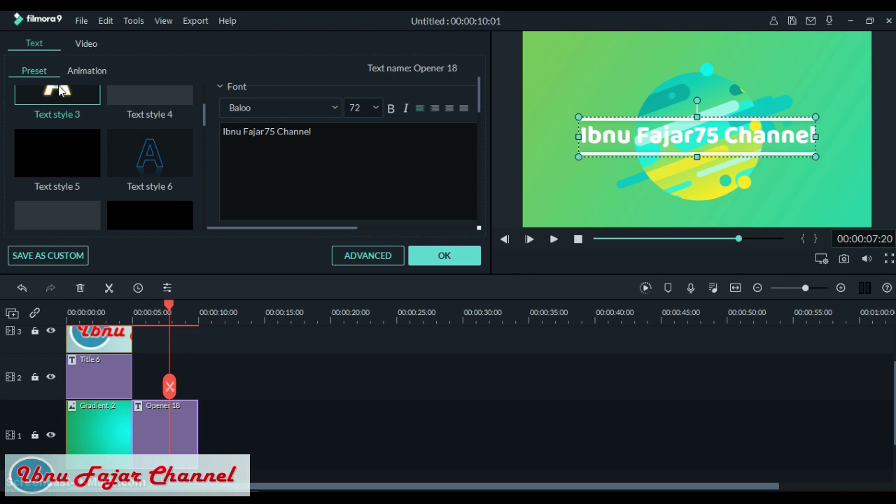
Step: Move the playhead to the end of the Opener 18 clip and confirm its title text settings
click(226, 131)
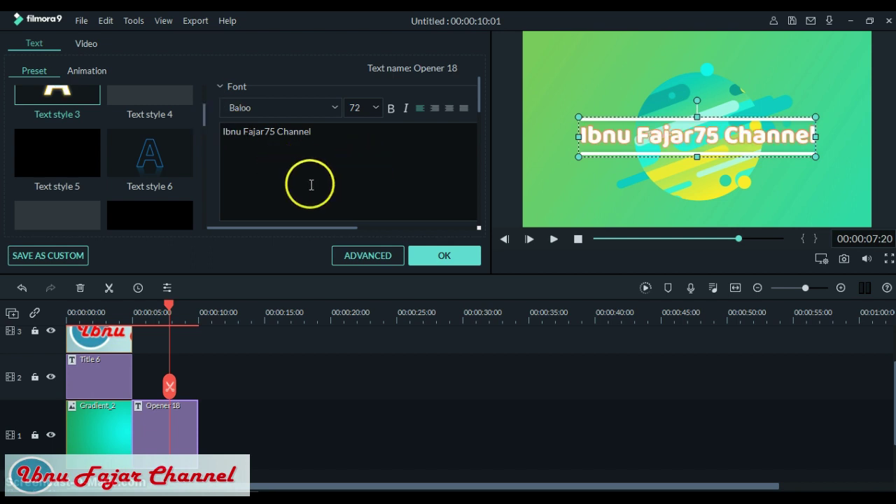
drag(169, 308, 198, 311)
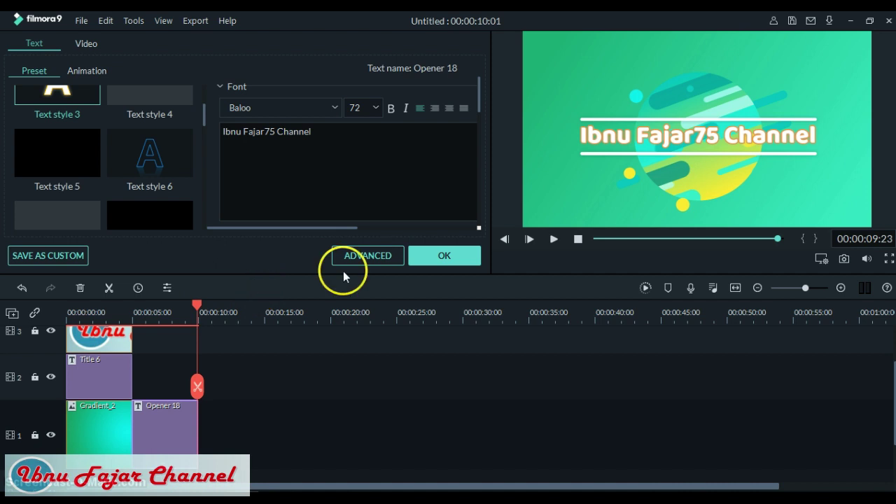
click(443, 256)
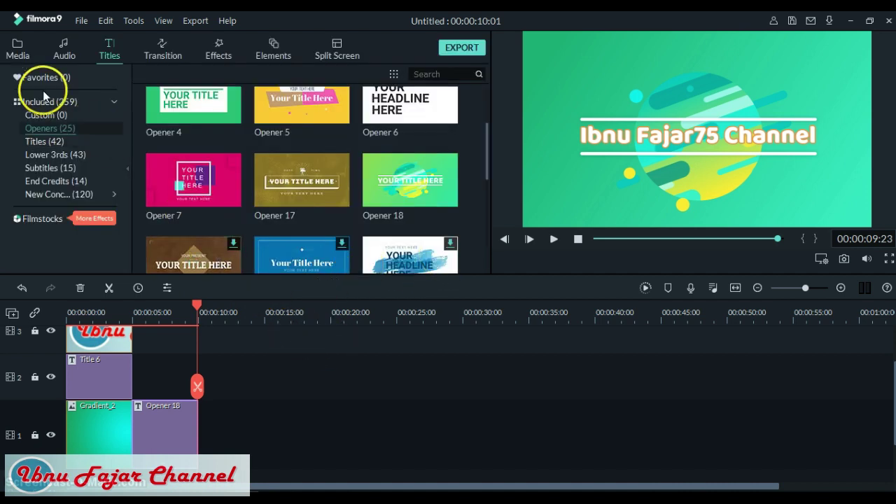
Step: Import the Quizizzgabung video from the Documents folder into the project media
click(20, 57)
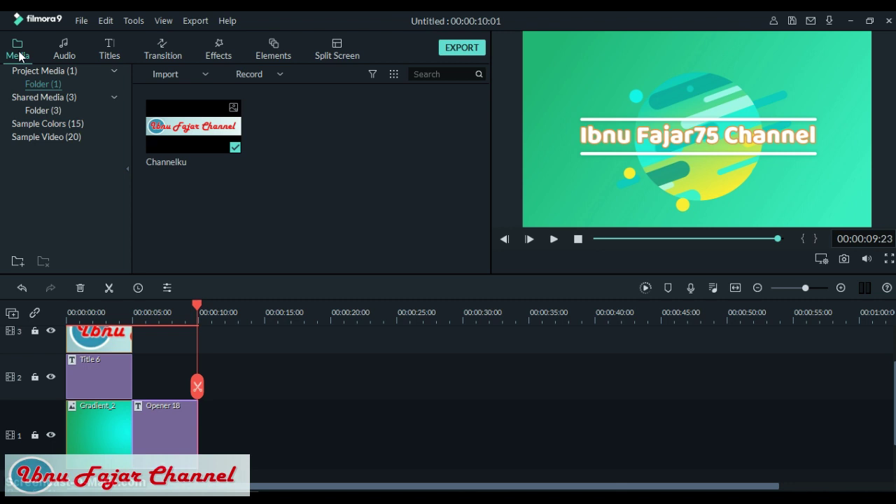
click(165, 57)
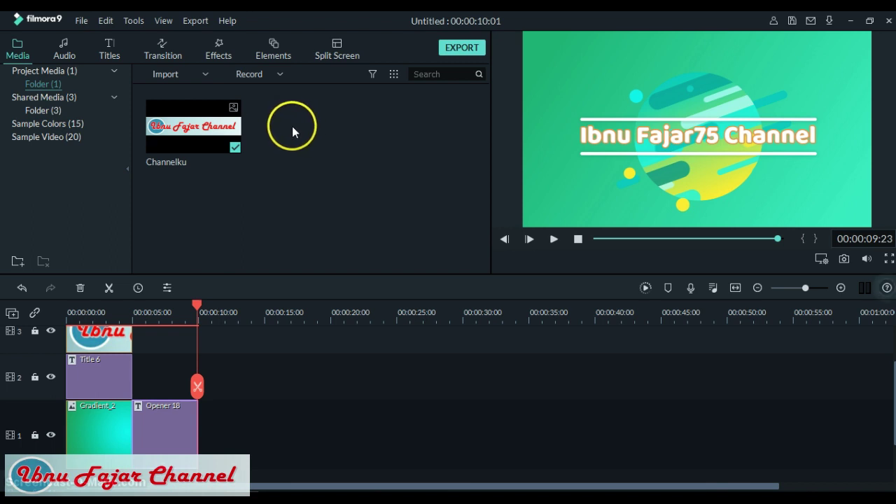
click(53, 72)
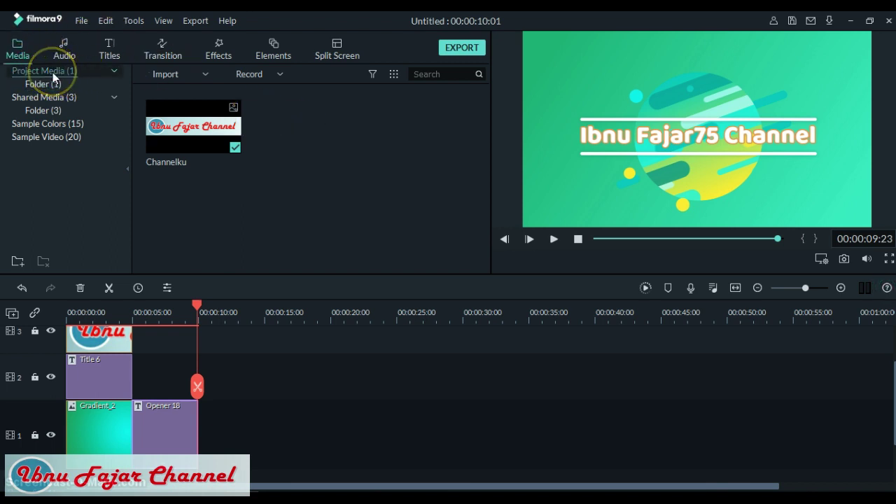
click(214, 130)
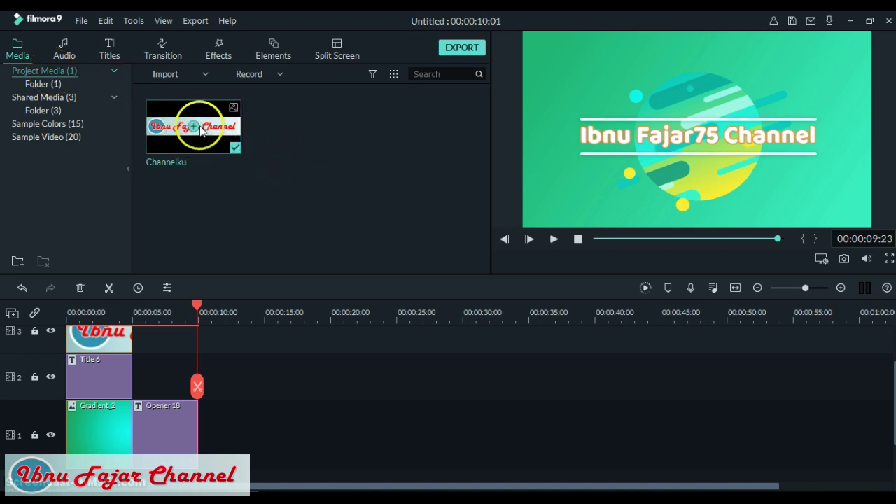
click(298, 142)
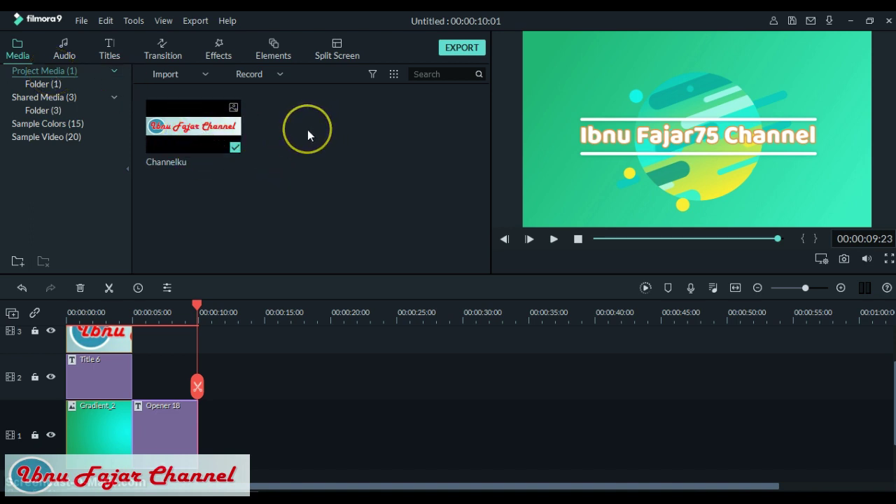
right_click(308, 135)
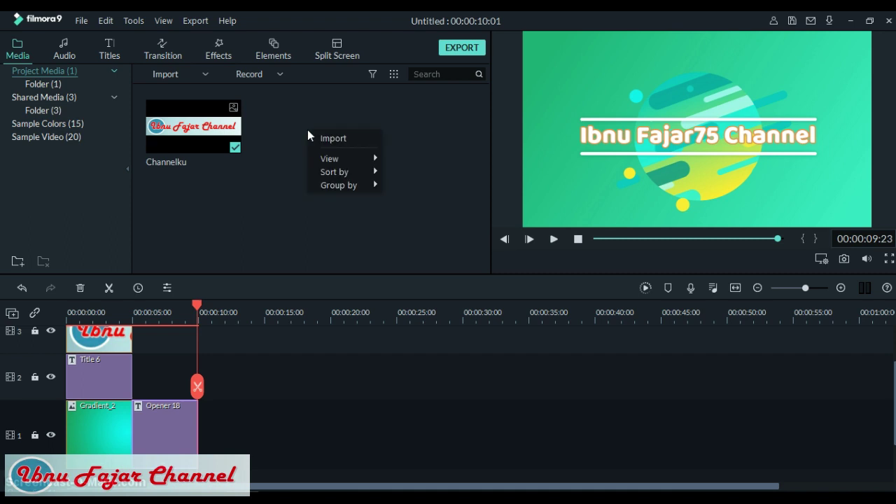
click(344, 138)
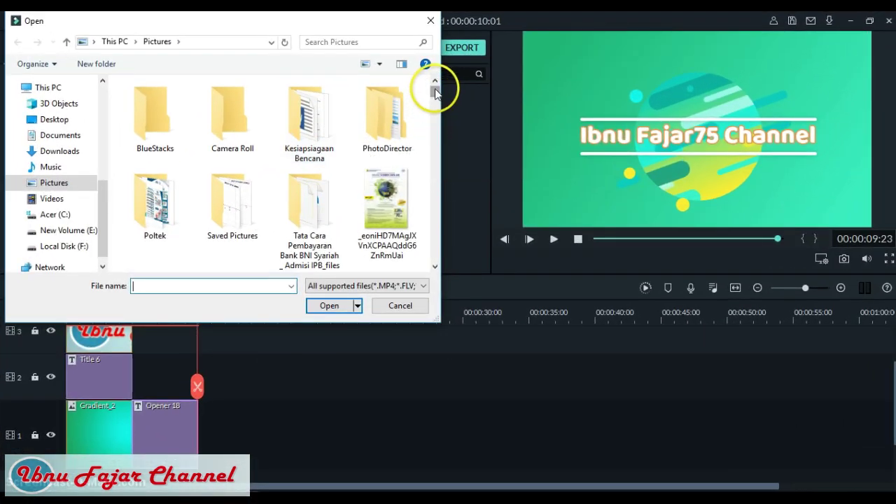
mouse_move(435, 93)
mouse_down()
mouse_move(434, 124)
mouse_move(435, 89)
mouse_up()
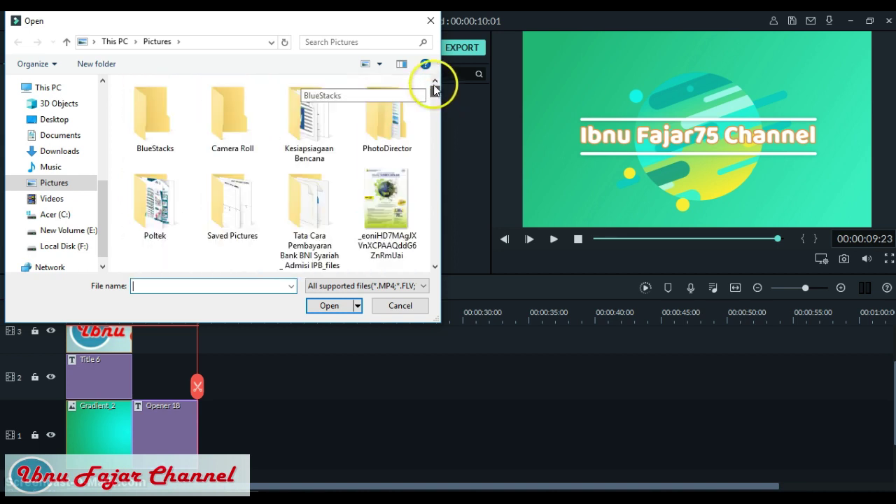
click(75, 145)
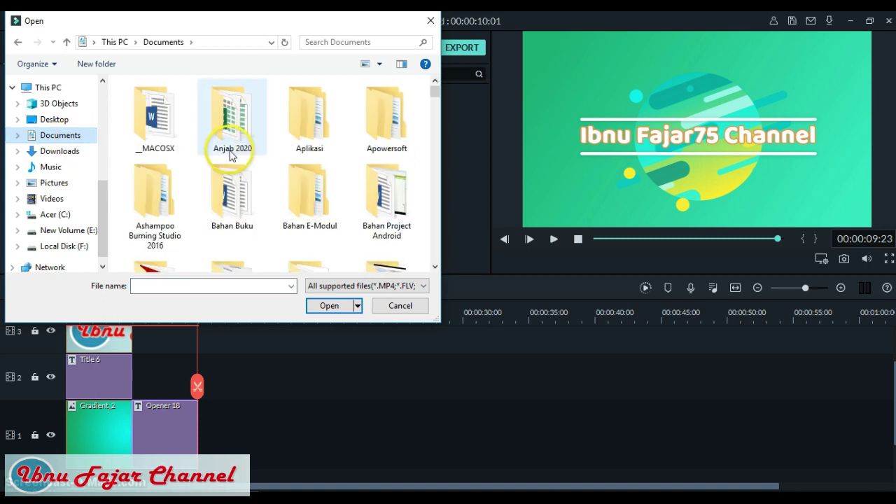
drag(433, 88, 434, 234)
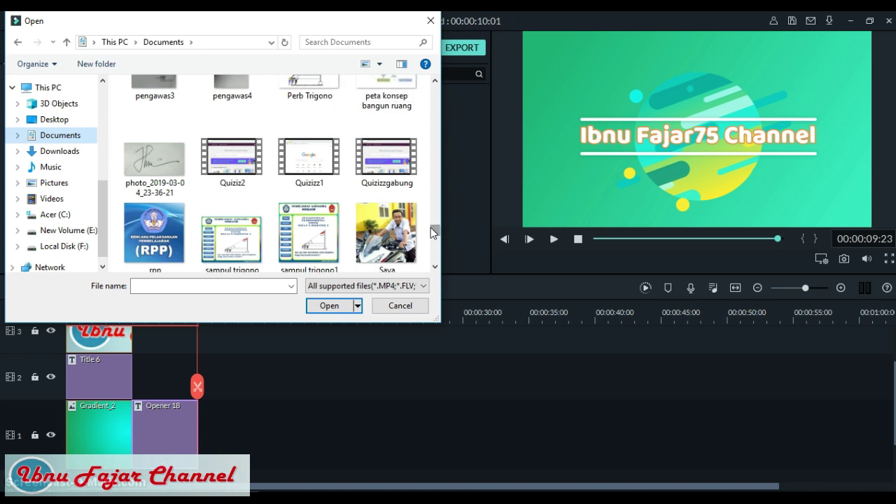
click(384, 167)
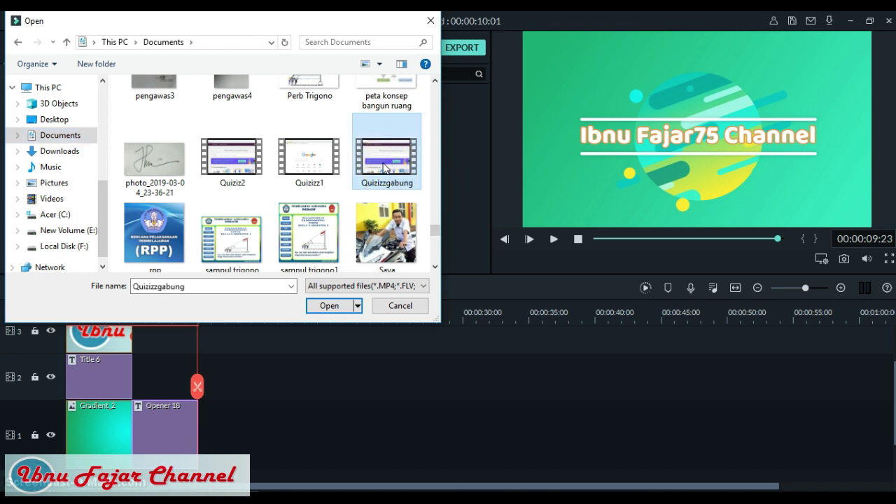
click(335, 308)
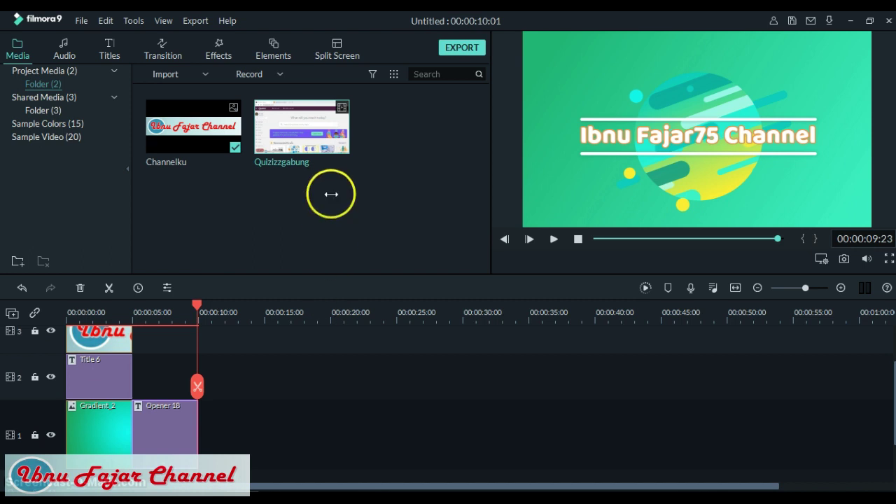
Step: Add the Quizizzgabung video to video track 1, directly after the Opener 18 clip
click(303, 127)
click(355, 220)
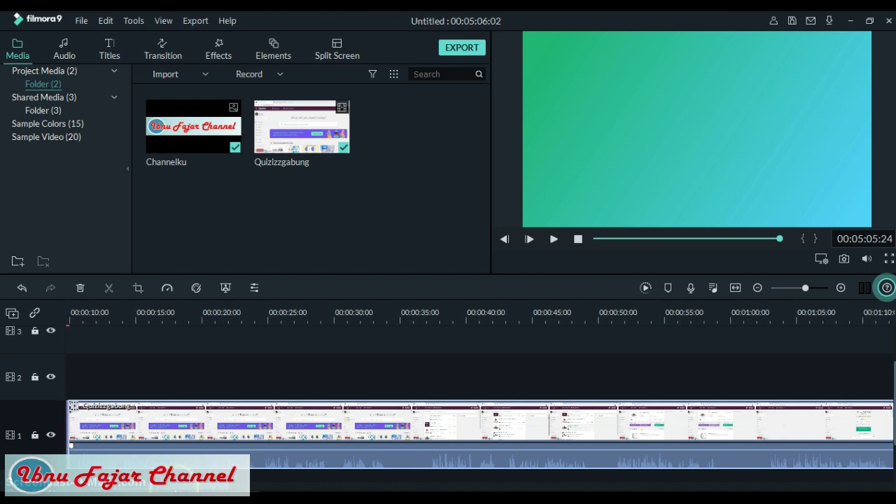
scroll(194, 490, left, 3)
scroll(194, 491, right, 2)
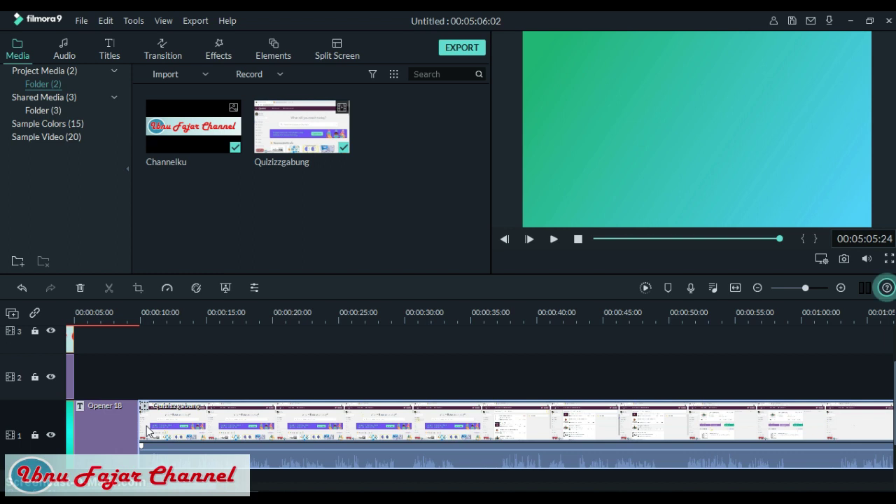
Step: Split the Quizizzgabung clip on video track 1 at 00:00:35:16
drag(780, 240, 602, 241)
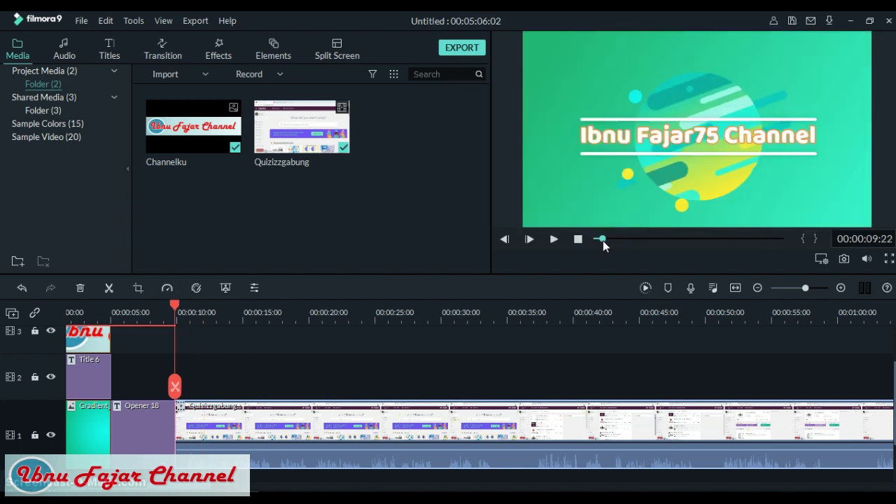
click(562, 267)
click(384, 430)
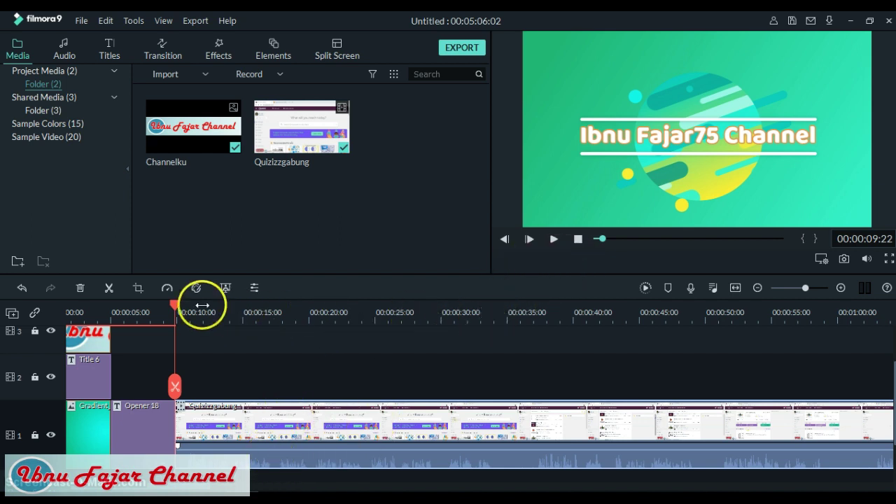
drag(174, 309, 516, 331)
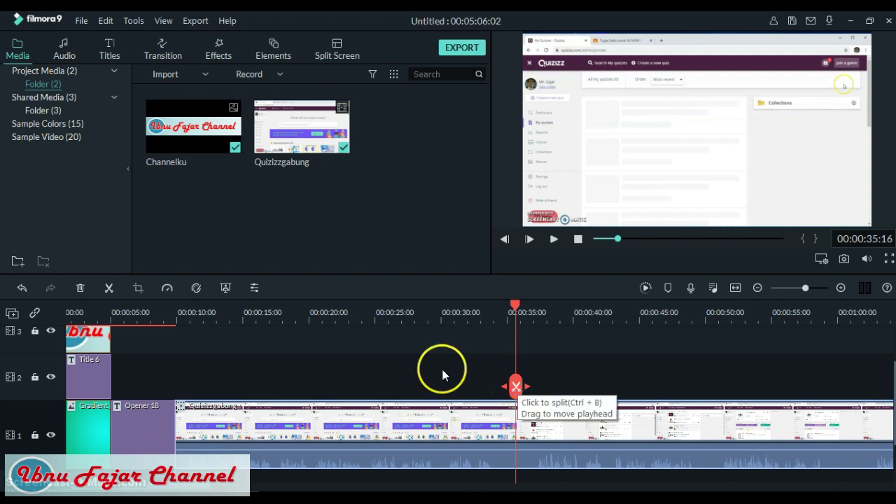
click(108, 288)
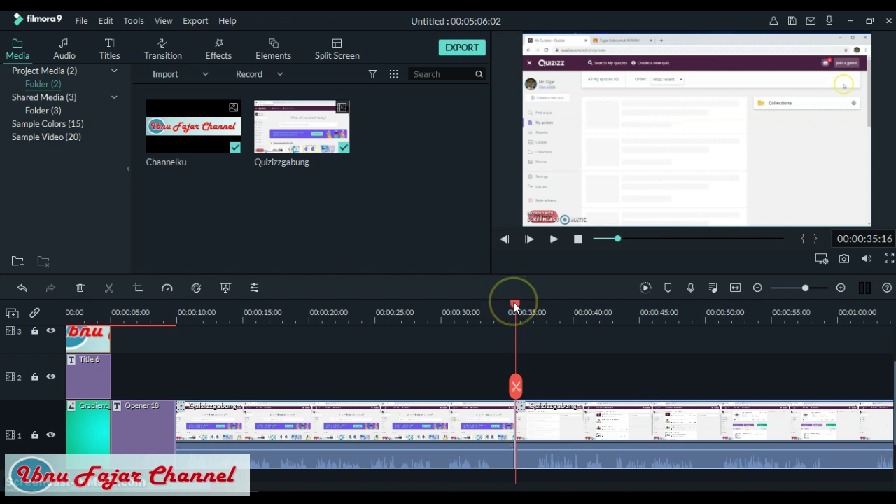
Step: Split the Quizizzgabung clip again at 00:00:45:08 and delete the segment between the two cuts
drag(515, 306, 644, 317)
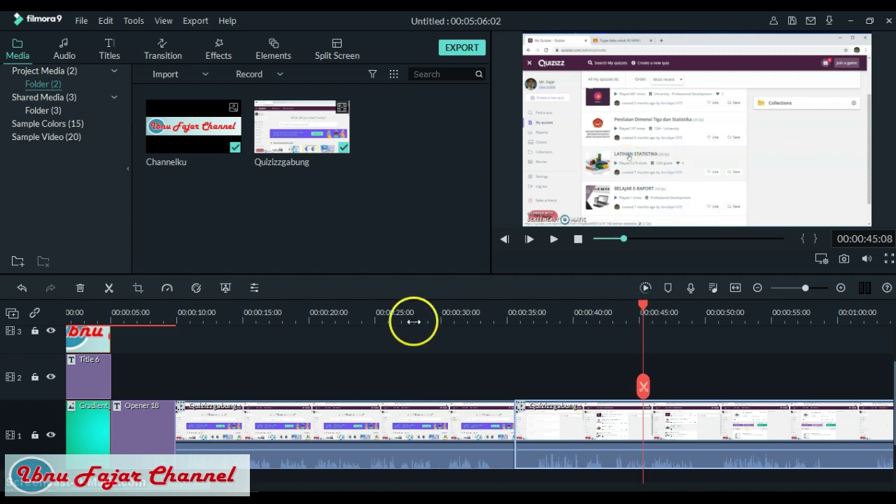
click(109, 287)
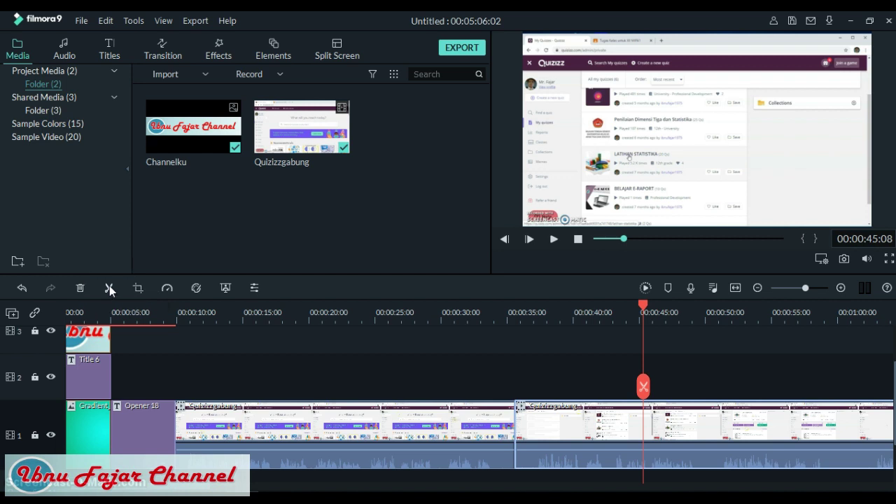
click(556, 404)
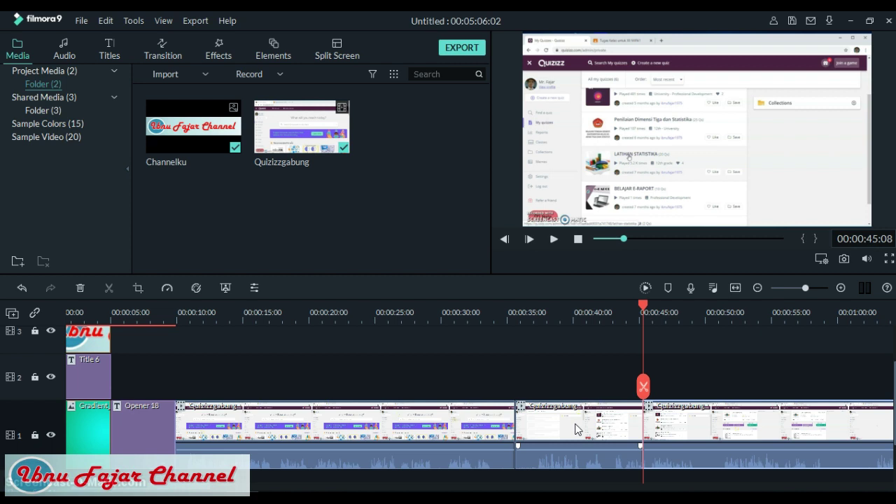
click(576, 429)
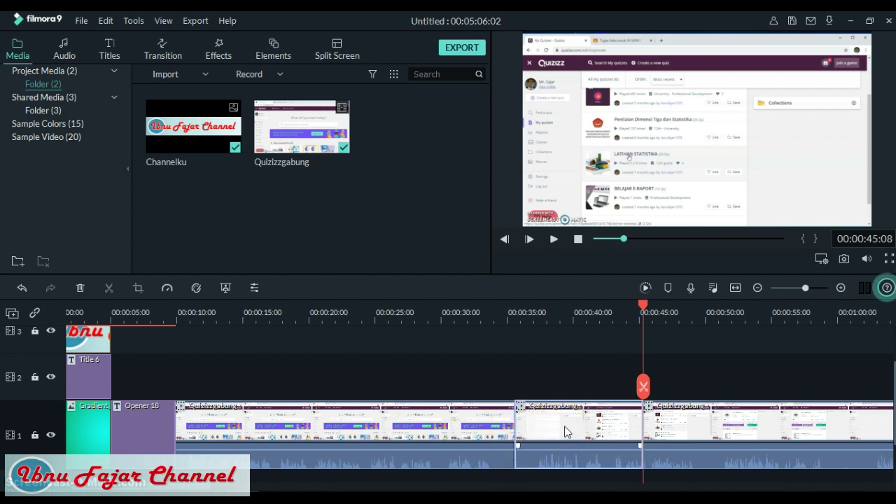
click(81, 289)
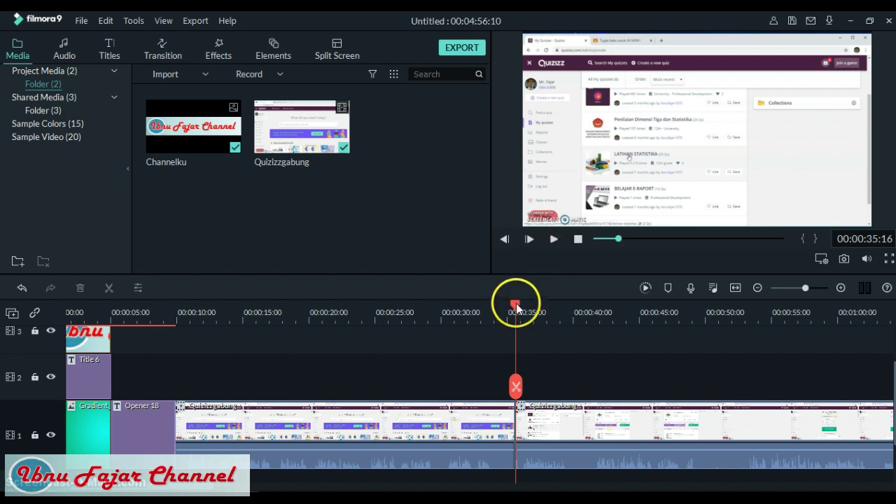
Step: Add the Split Screen 2 layout to video track 1 at 00:00:38:24 and select its first frame in the preview
drag(542, 304, 654, 319)
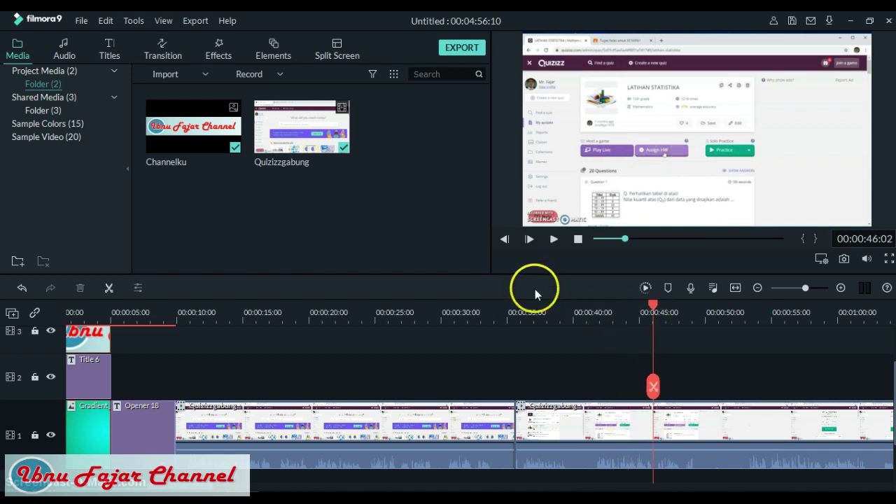
click(338, 54)
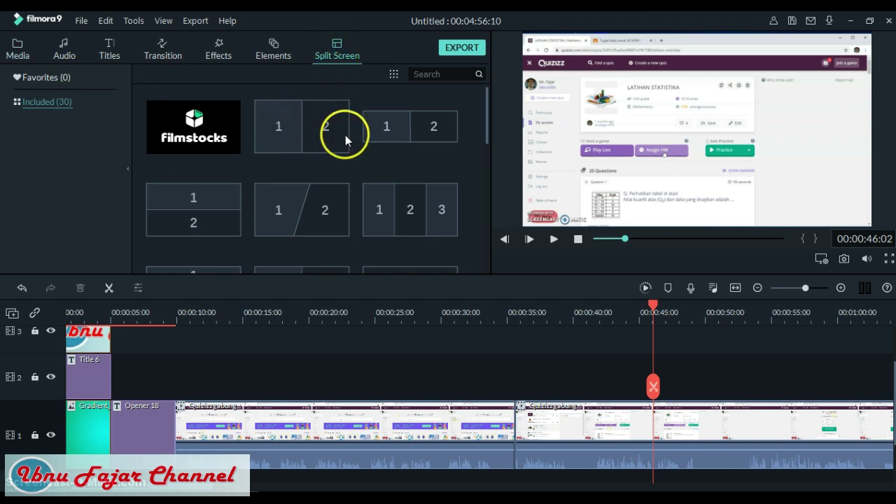
mouse_move(301, 130)
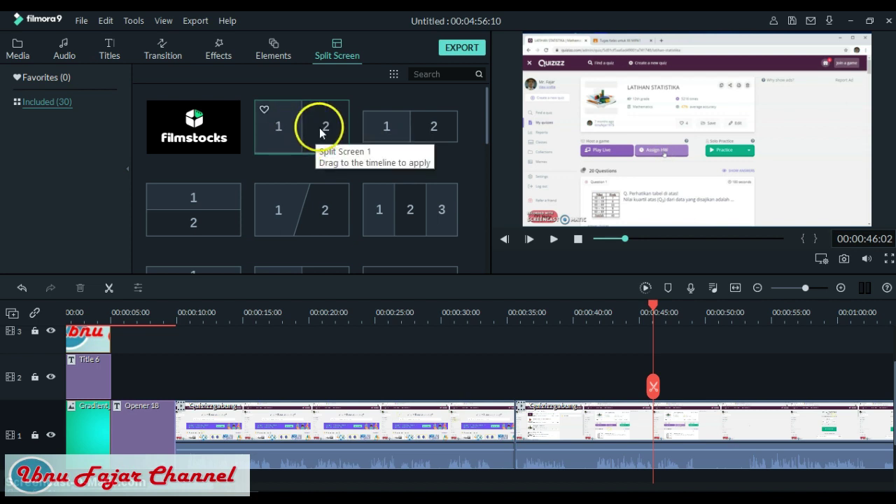
mouse_move(425, 131)
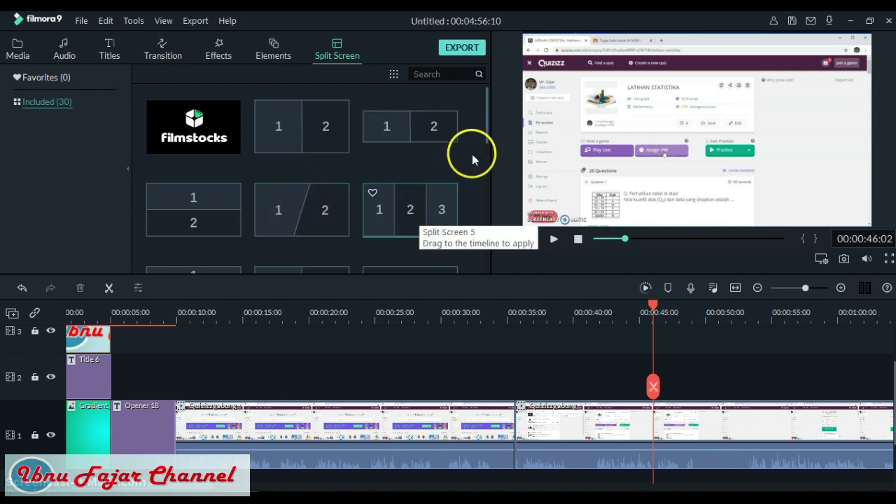
drag(486, 126, 488, 164)
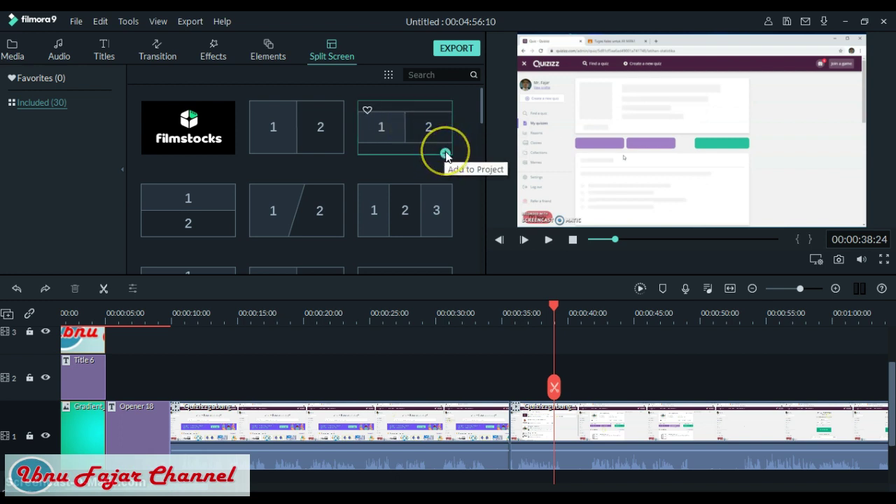
click(445, 154)
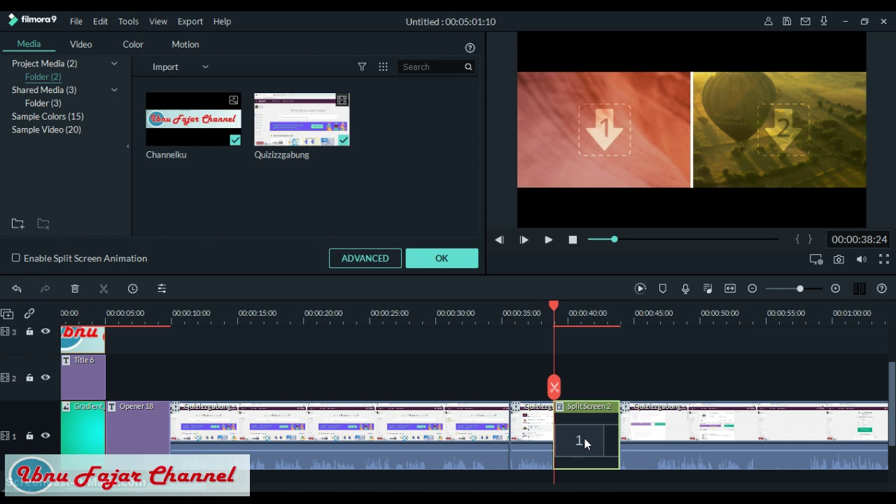
click(606, 130)
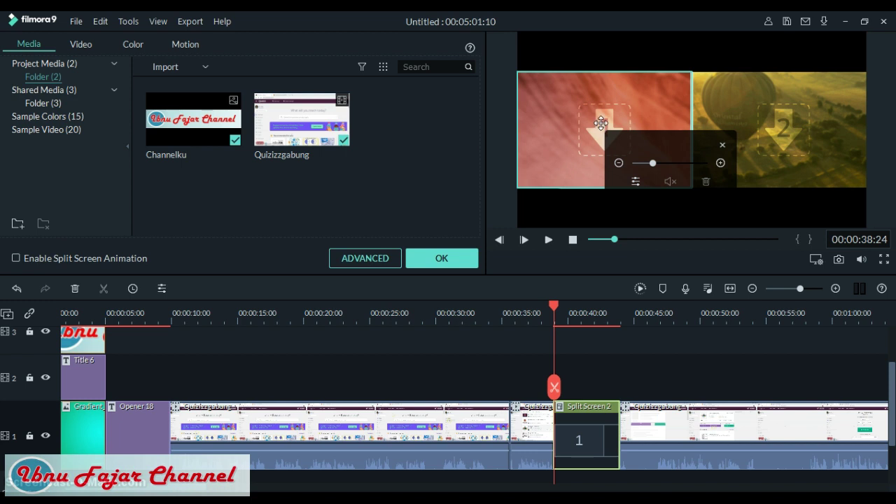
Step: Open the advanced split screen editor and import the "add" image from the Pictures folder for the first frame
click(636, 182)
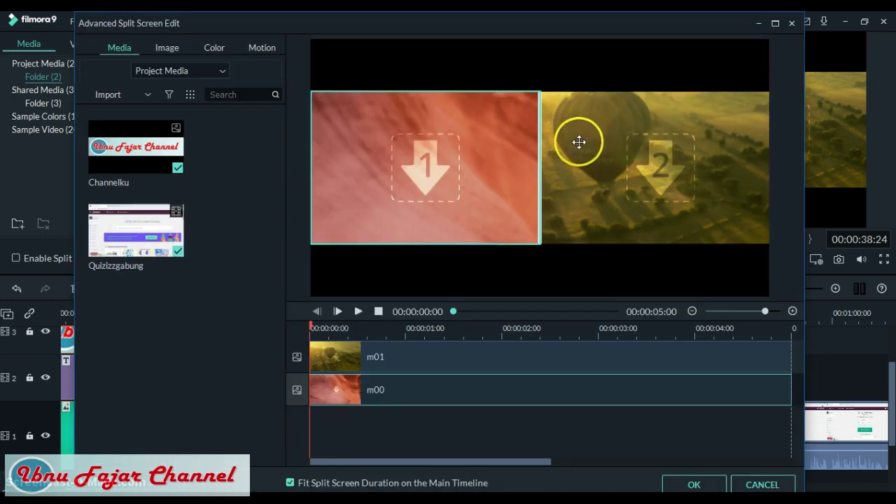
click(425, 174)
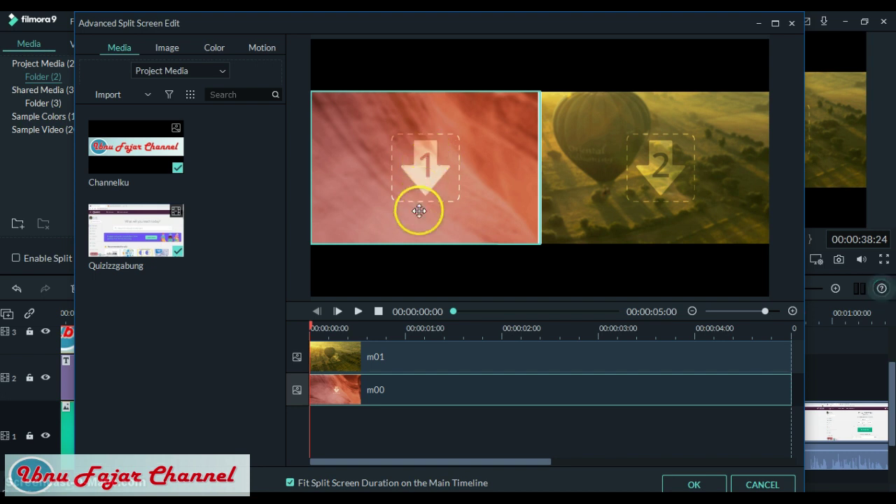
click(147, 95)
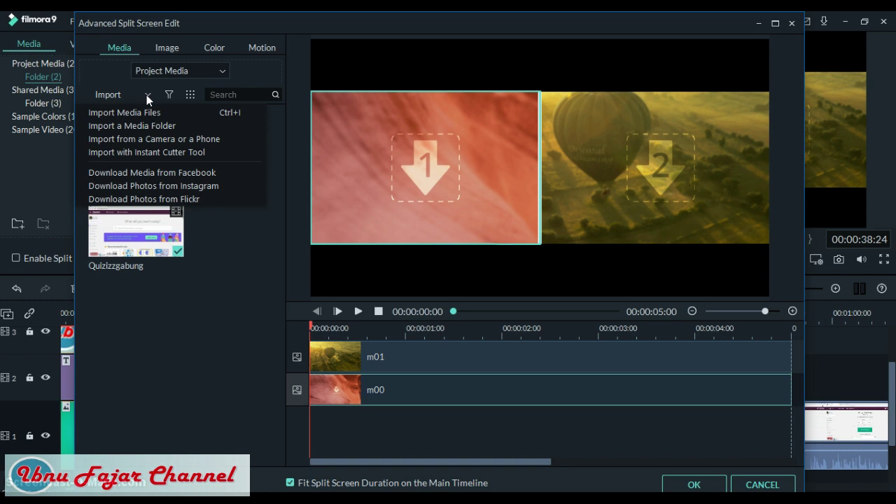
click(141, 111)
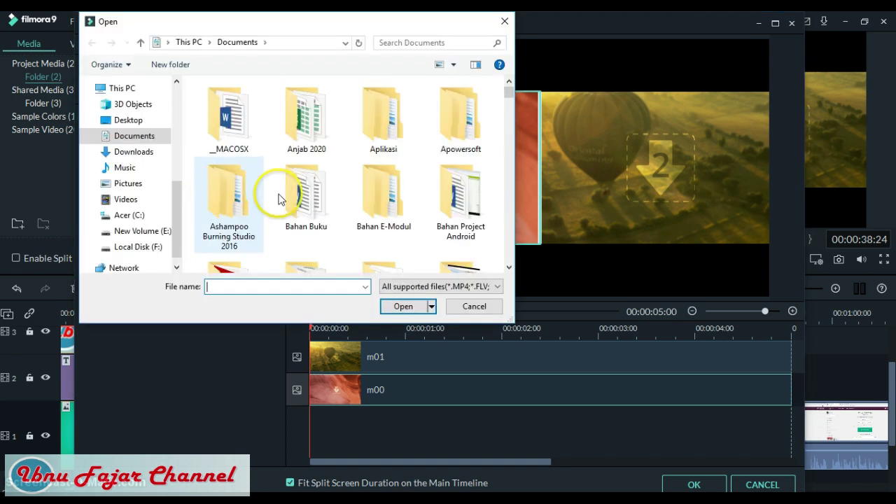
click(137, 185)
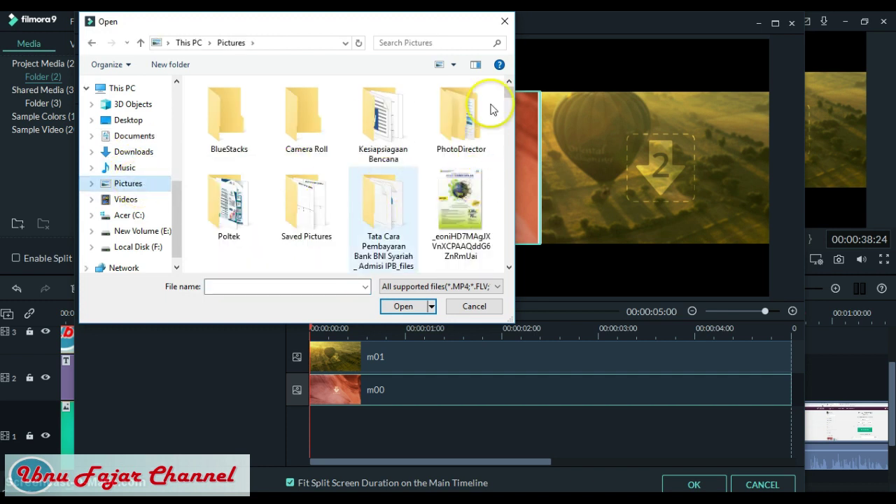
drag(511, 90, 510, 112)
click(399, 135)
click(404, 306)
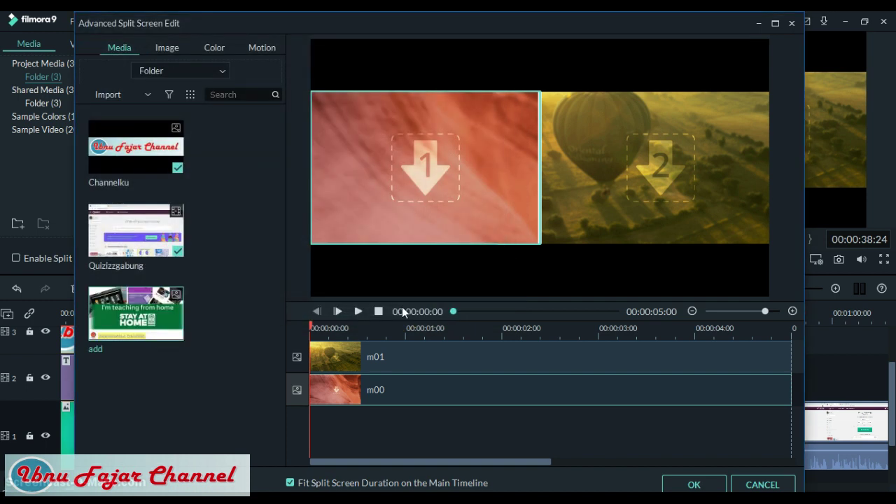
Step: Place the "add" image in the first split screen frame and shrink it until the whole picture fits inside
drag(156, 295, 137, 324)
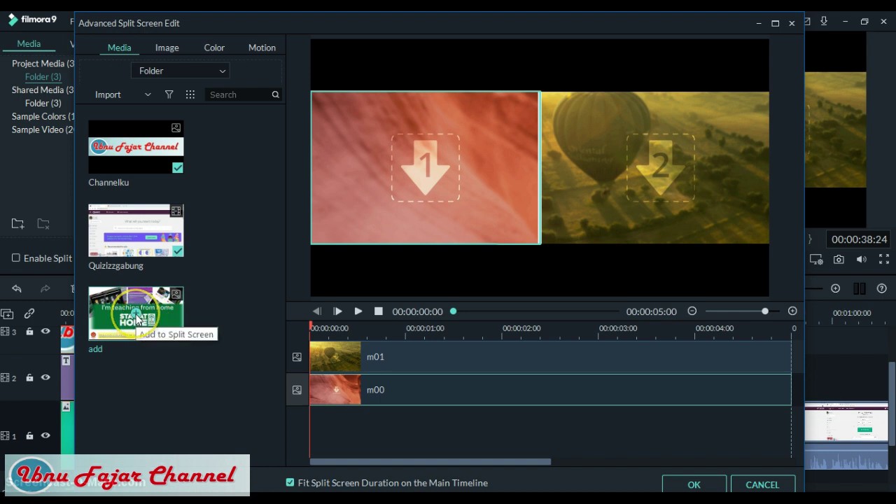
click(136, 321)
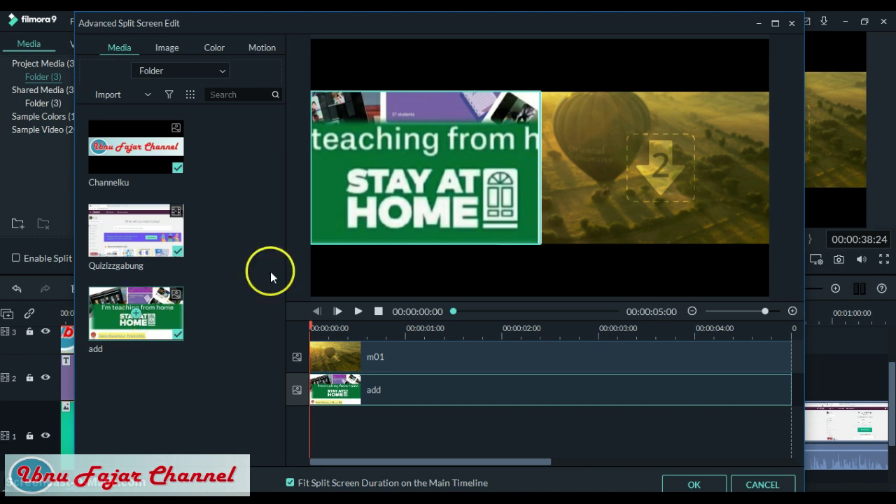
click(434, 156)
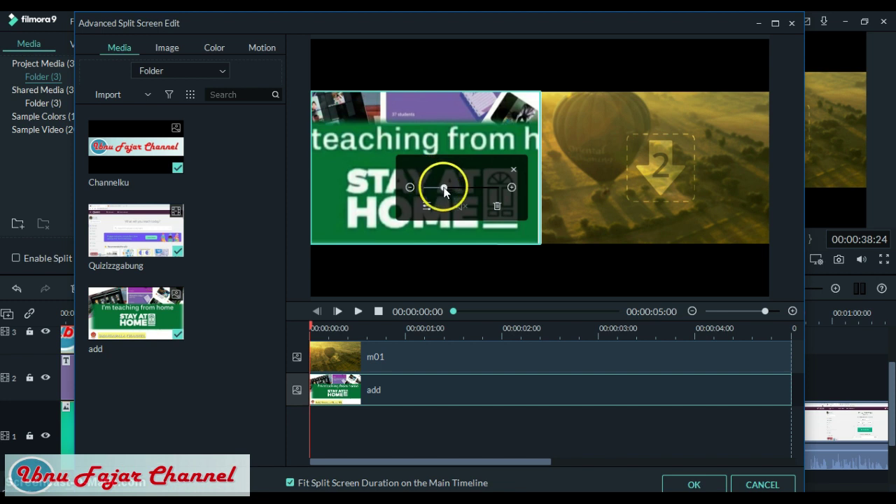
mouse_move(444, 187)
mouse_down()
mouse_move(465, 189)
mouse_move(427, 194)
mouse_move(435, 188)
mouse_up()
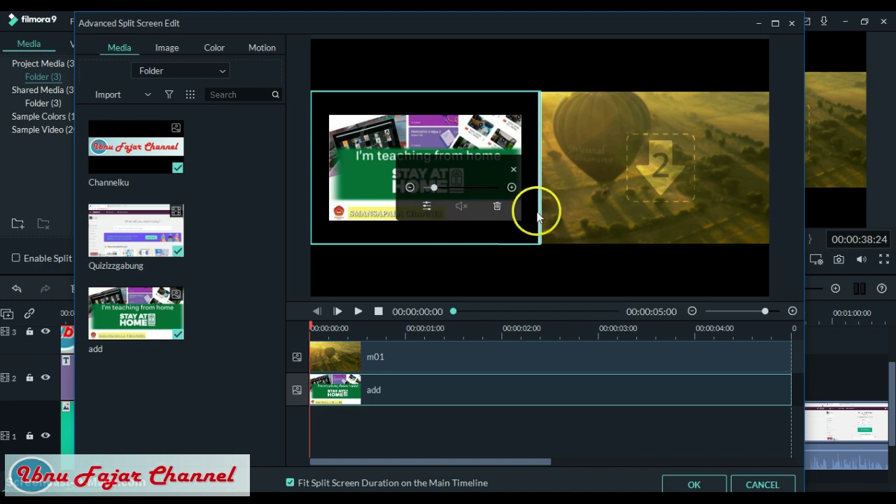
Step: Select the second split screen frame and import image 6, the butterfly photo, from the Pictures folder
click(656, 175)
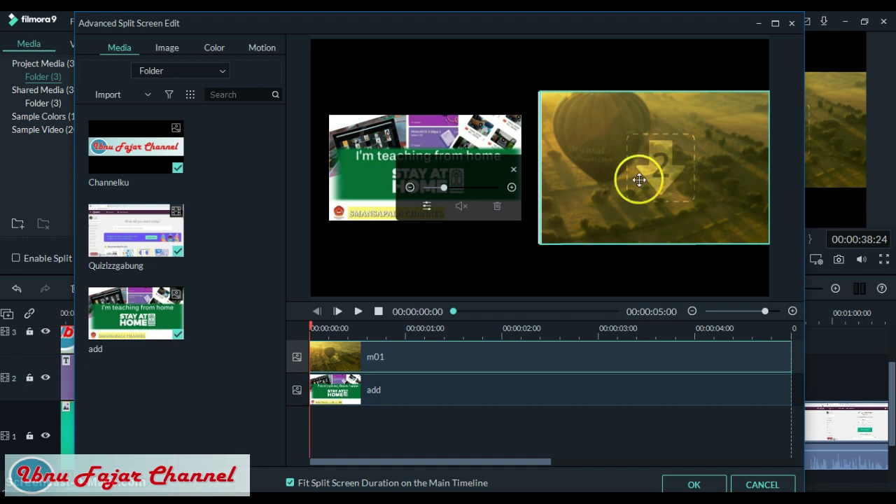
click(145, 96)
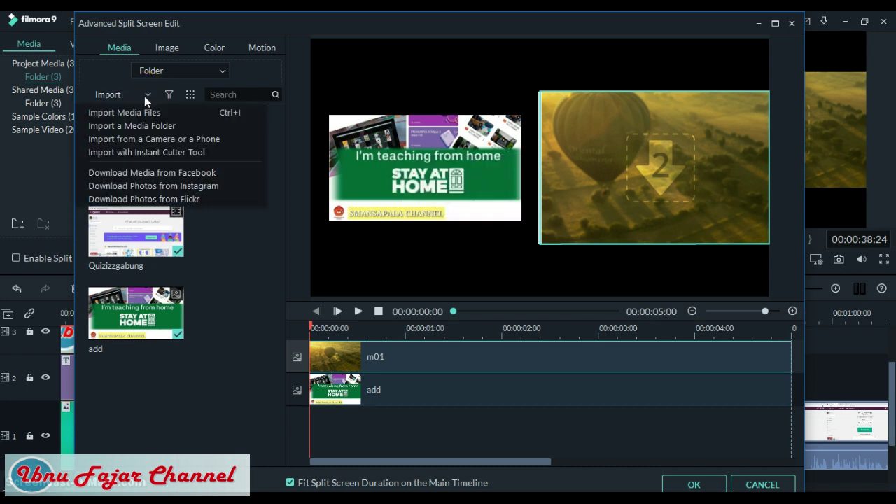
click(145, 112)
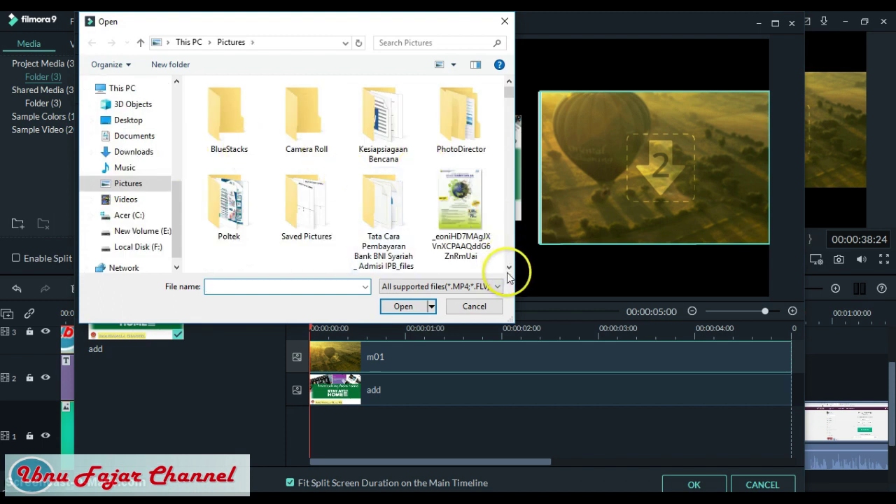
click(509, 270)
click(471, 170)
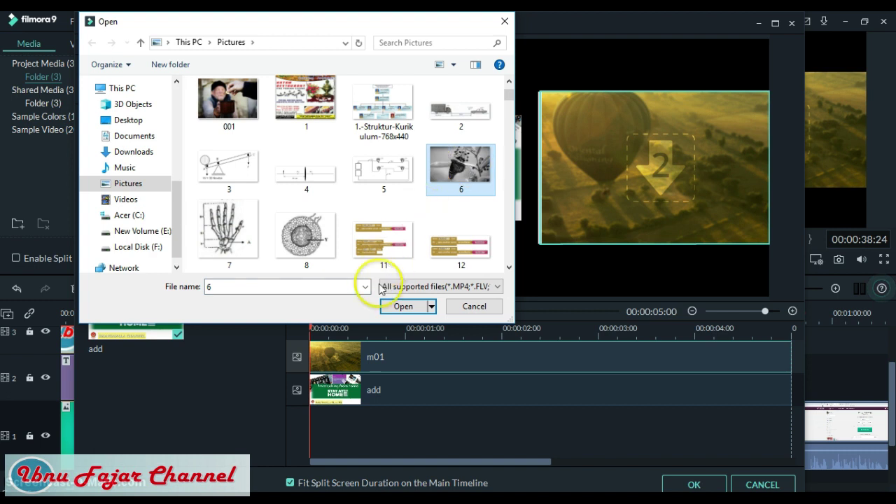
click(410, 307)
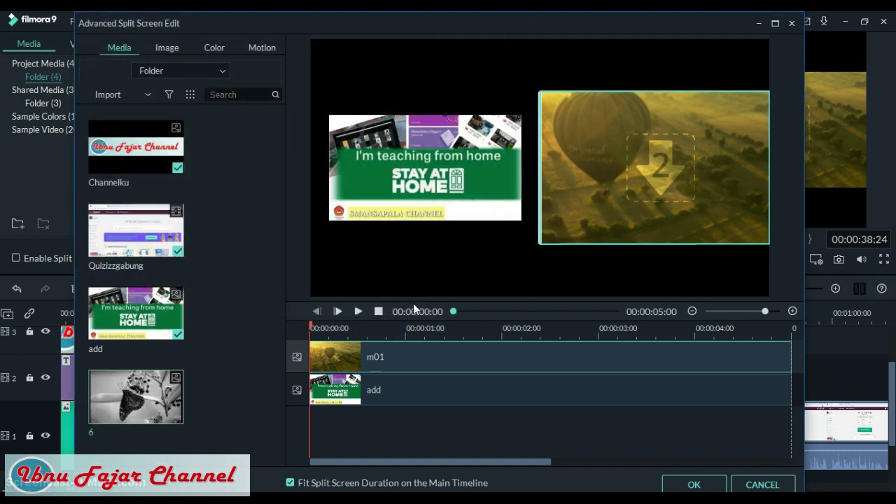
Step: Place image 6 in the second split screen frame and shrink it until the whole picture fits inside
click(136, 398)
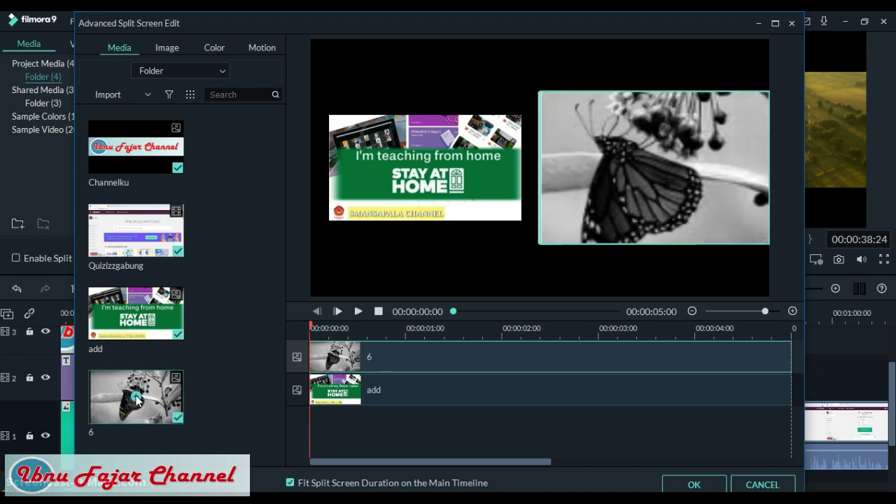
click(651, 172)
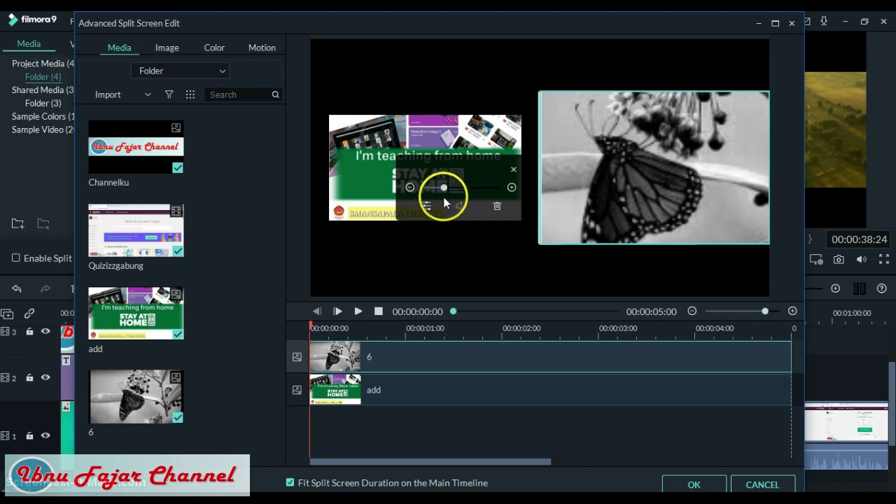
drag(445, 188, 435, 190)
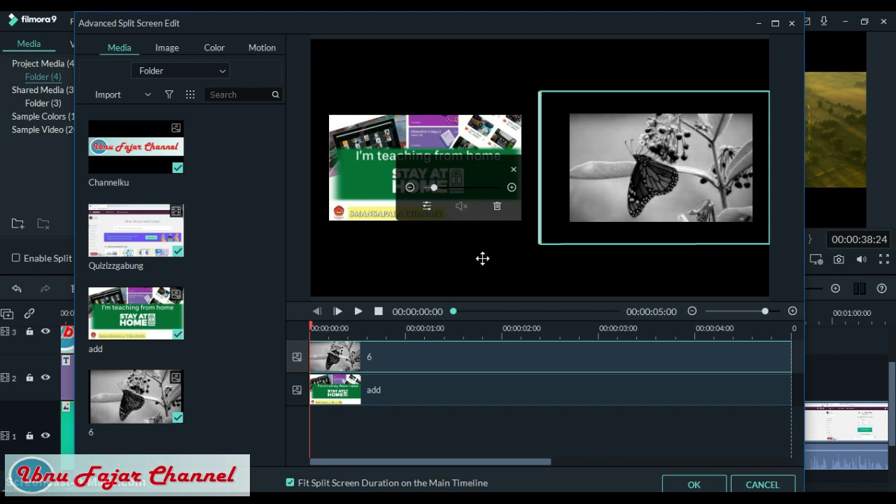
click(311, 219)
Step: Apply the first Clockwise rotate to zoom motion to image 6 in the second frame and confirm the split screen edit
click(214, 48)
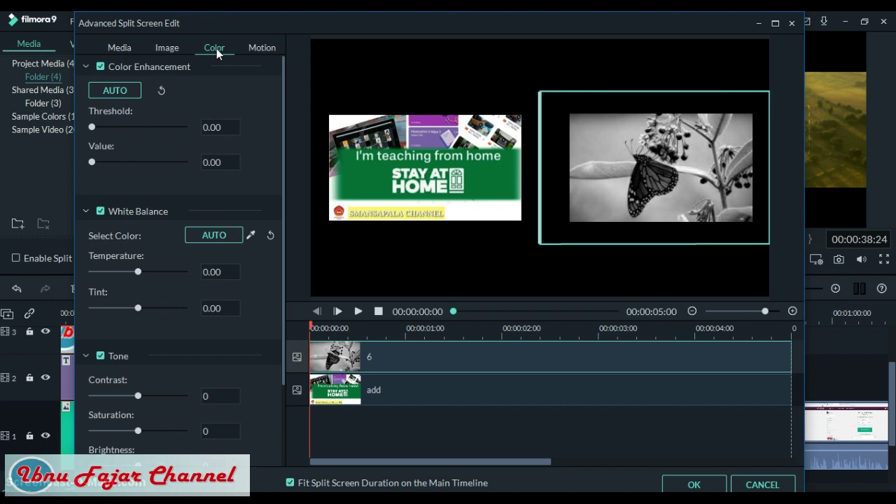
click(262, 48)
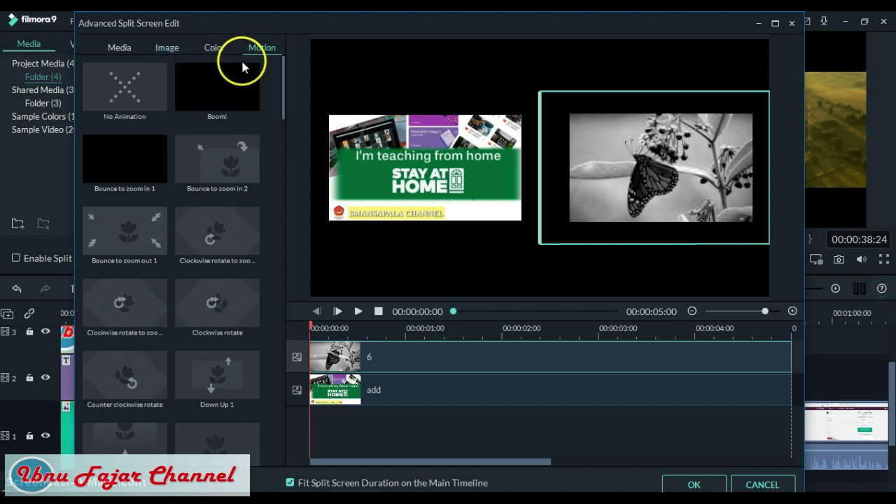
click(209, 250)
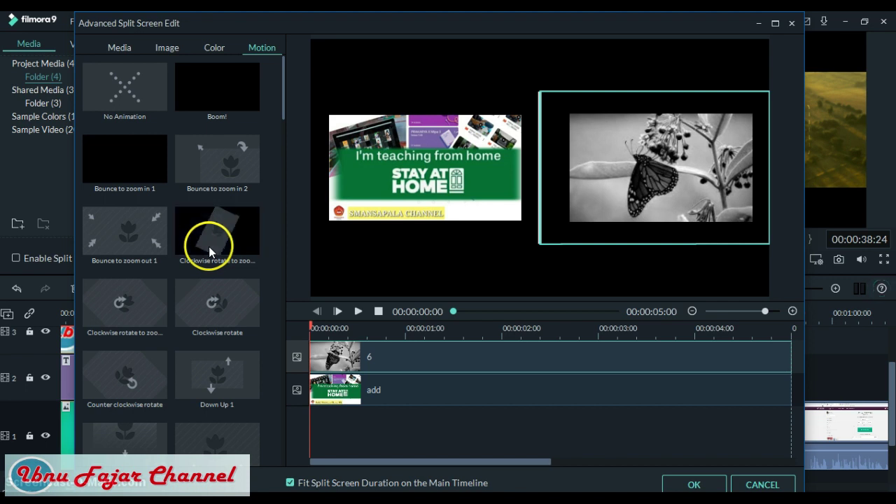
click(215, 235)
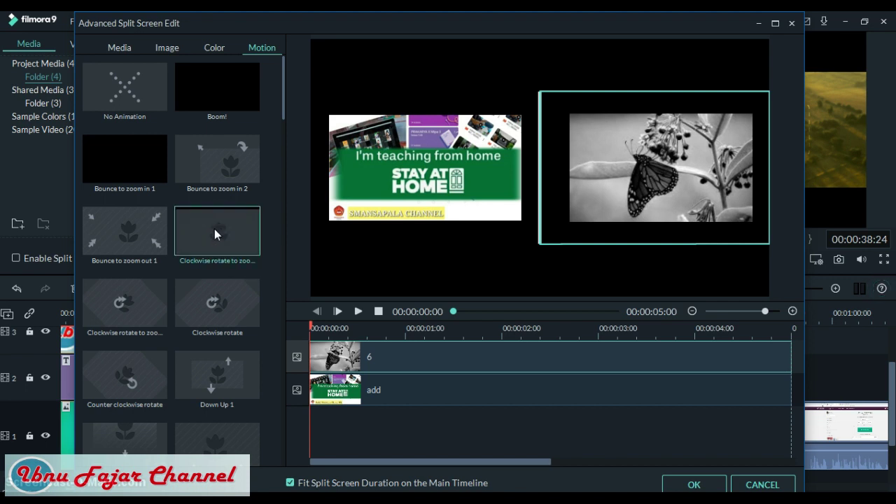
double_click(217, 233)
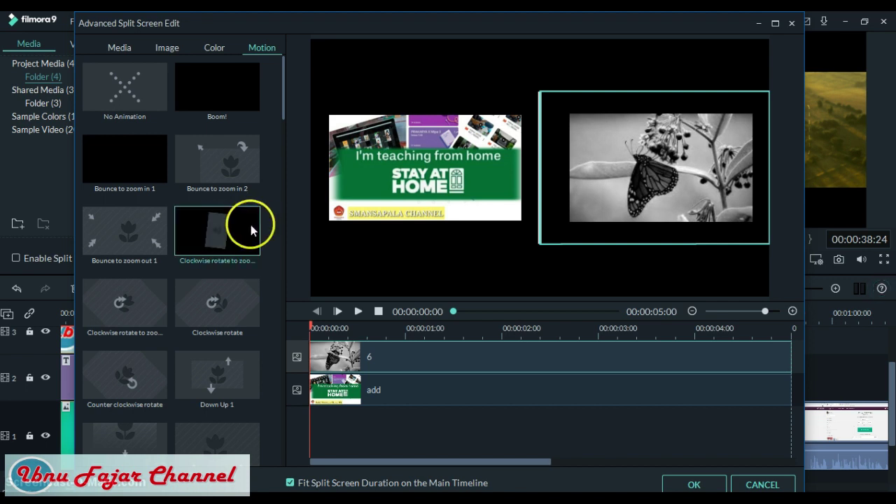
click(207, 238)
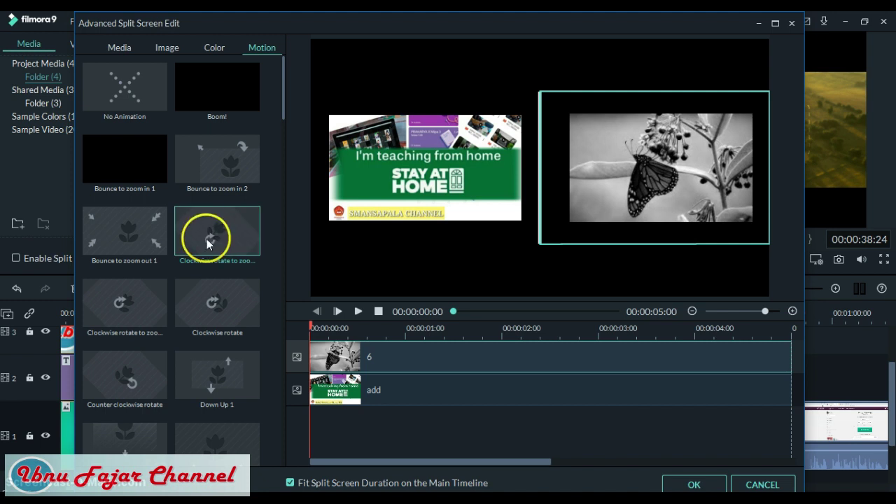
click(437, 161)
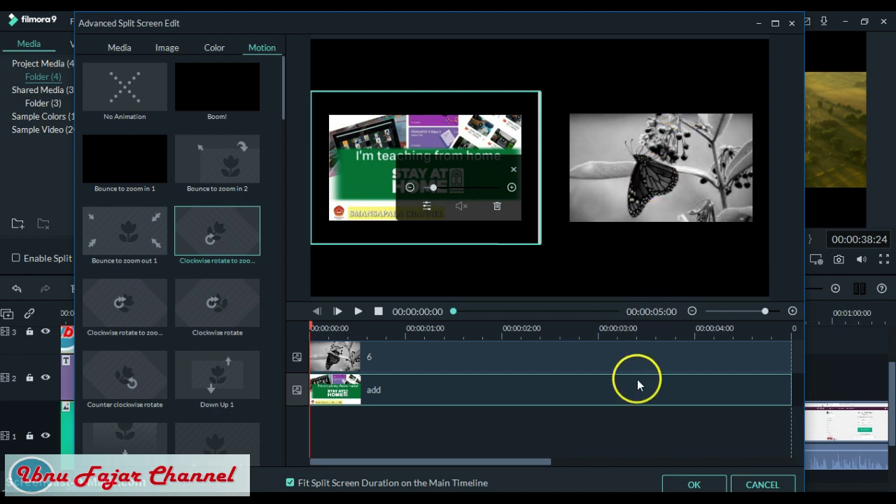
click(692, 485)
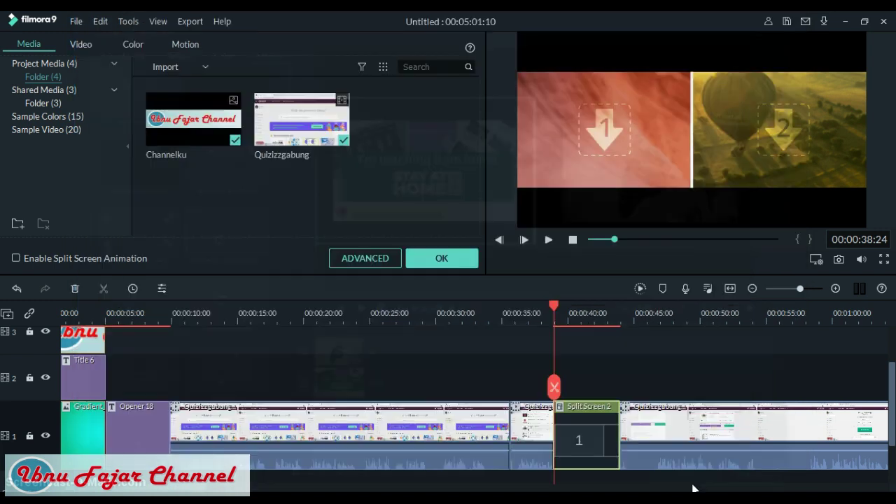
Step: Play the timeline from 00:00:38:24 to review the Split Screen 2 clip, and pause after it ends
click(564, 404)
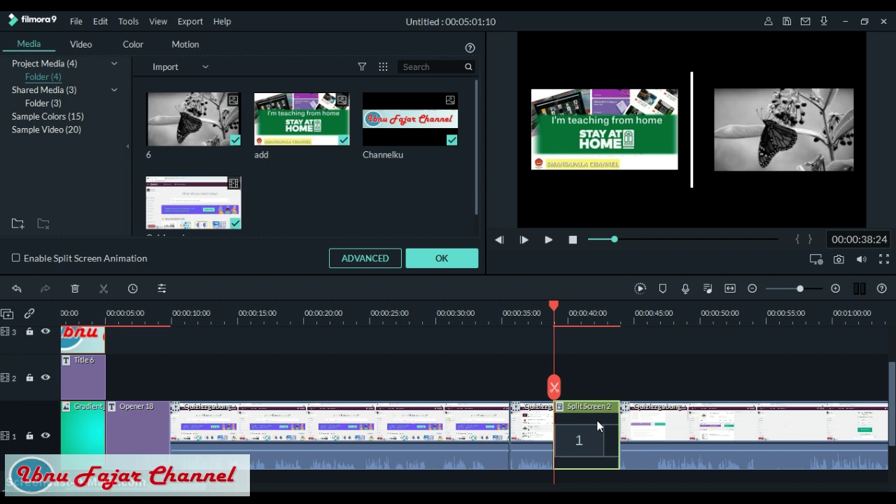
click(568, 413)
click(551, 338)
click(531, 305)
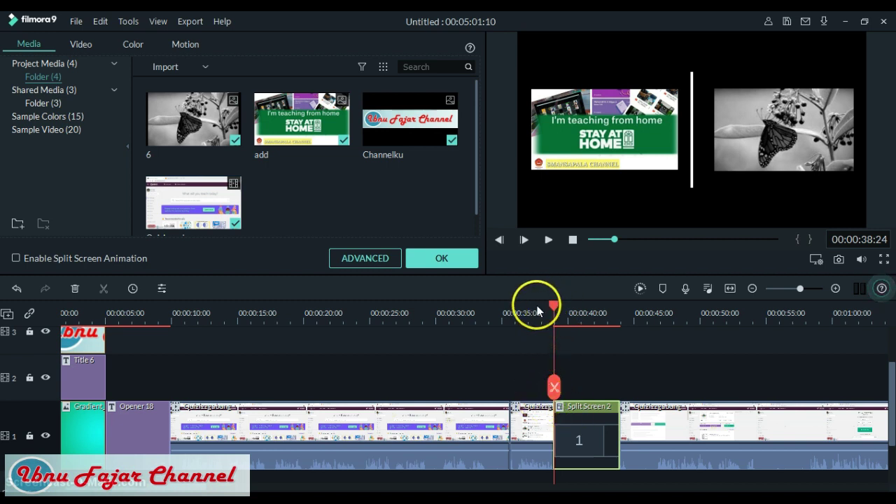
click(549, 242)
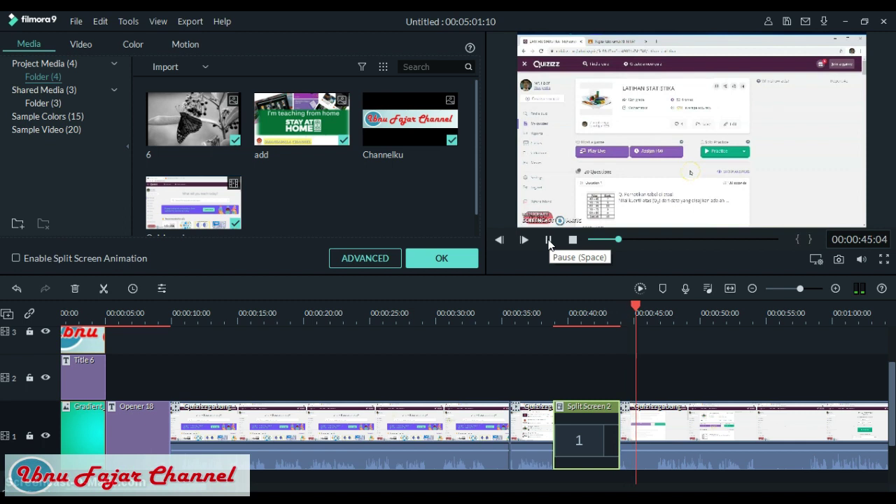
click(549, 240)
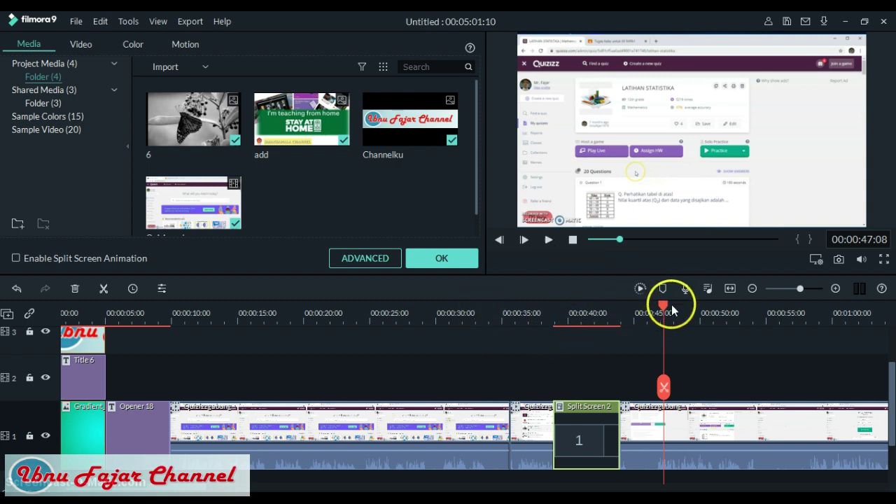
Step: Move the playhead to 00:00:23:13 and open color correction for the first Quizizzgabung clip on video track 1
click(617, 313)
key(Up)
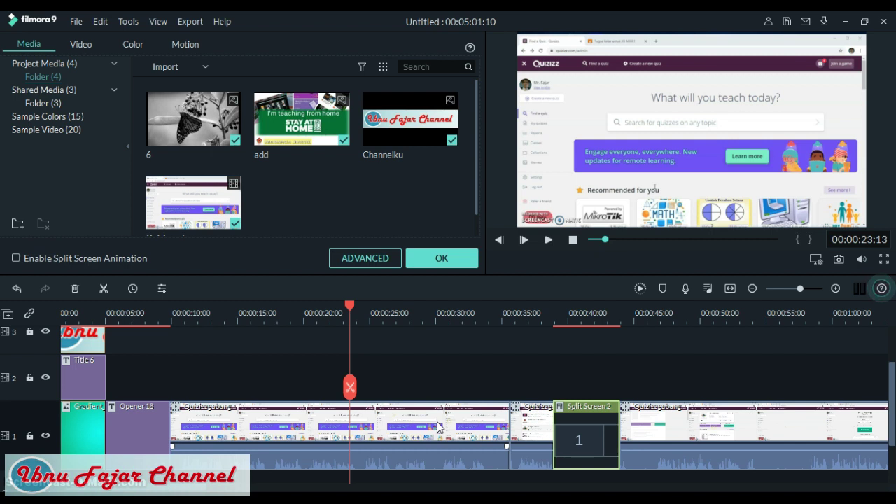
click(439, 427)
right_click(439, 427)
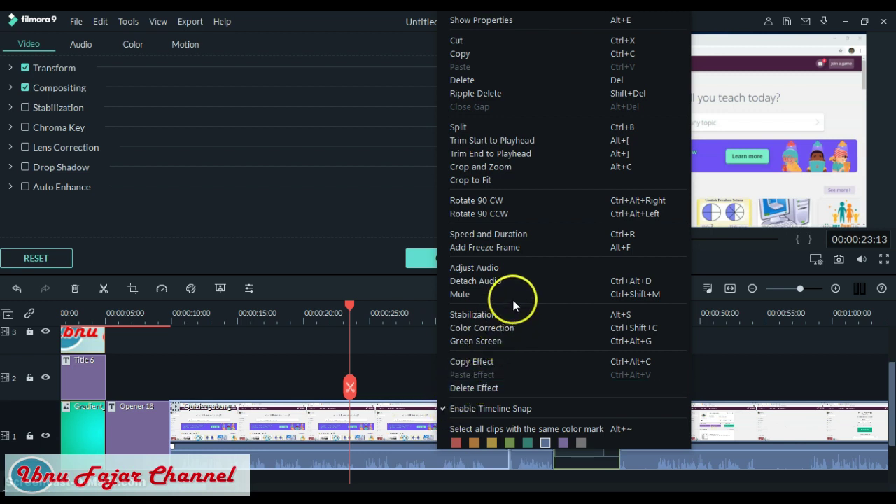
click(481, 330)
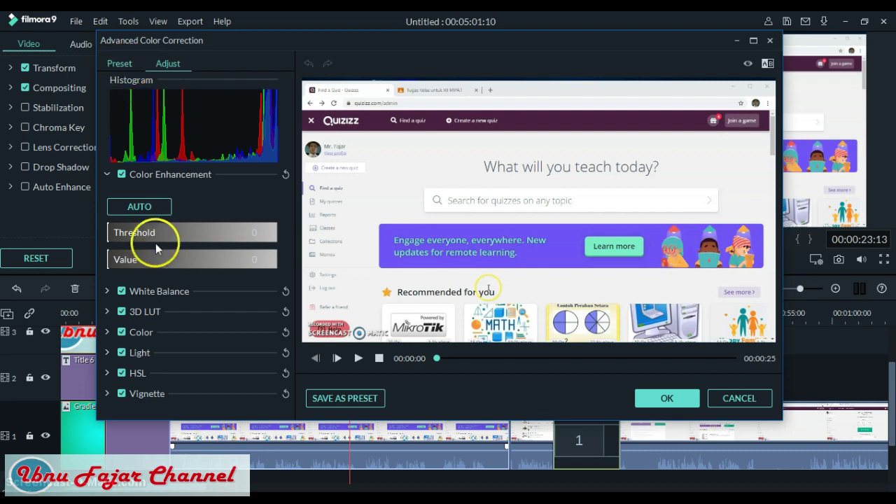
Step: Switch the White Balance and 3D LUT corrections off and back on for the clip
click(158, 292)
click(158, 292)
click(149, 312)
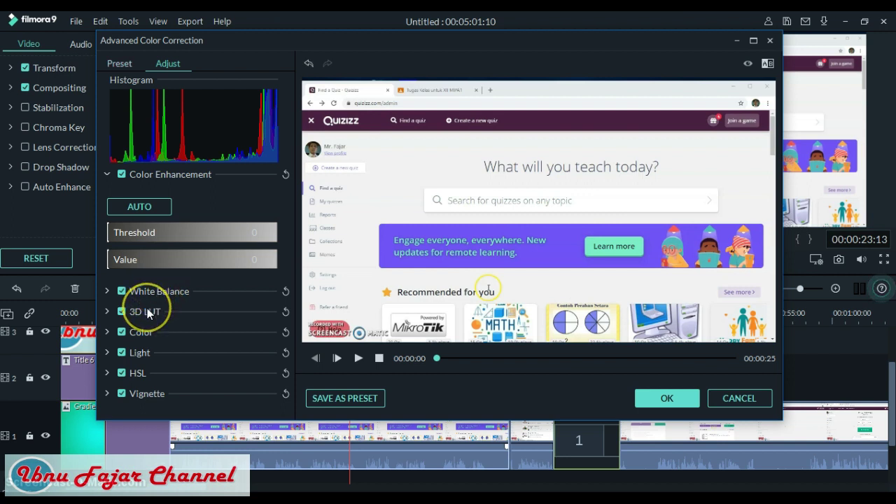
click(148, 314)
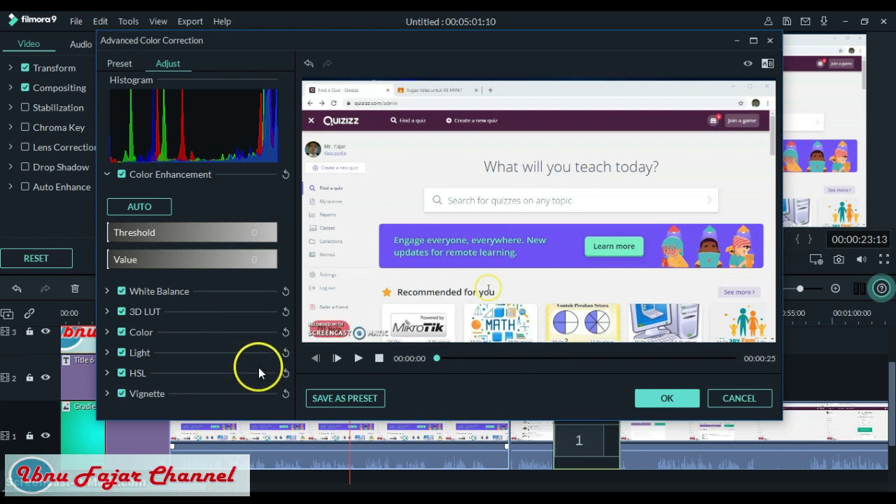
Step: Confirm the color correction and rotate the first Quizizzgabung clip on video track 1 by 180 degrees
click(669, 399)
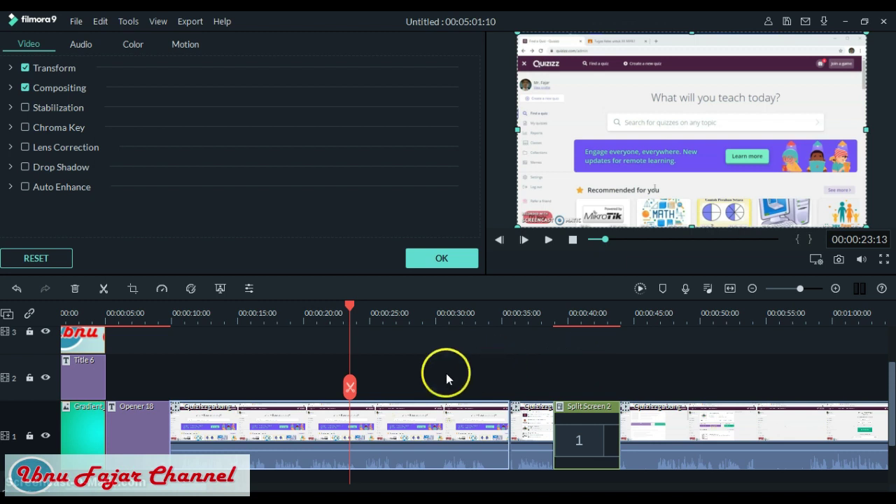
click(424, 428)
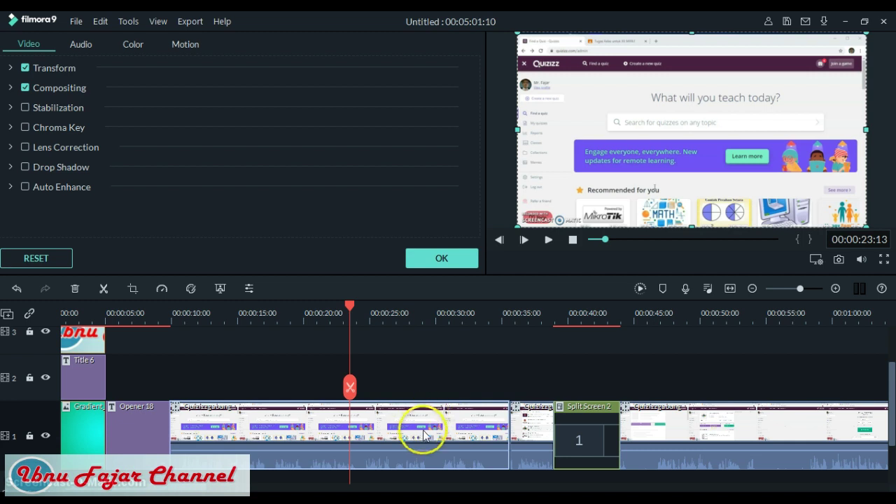
click(415, 437)
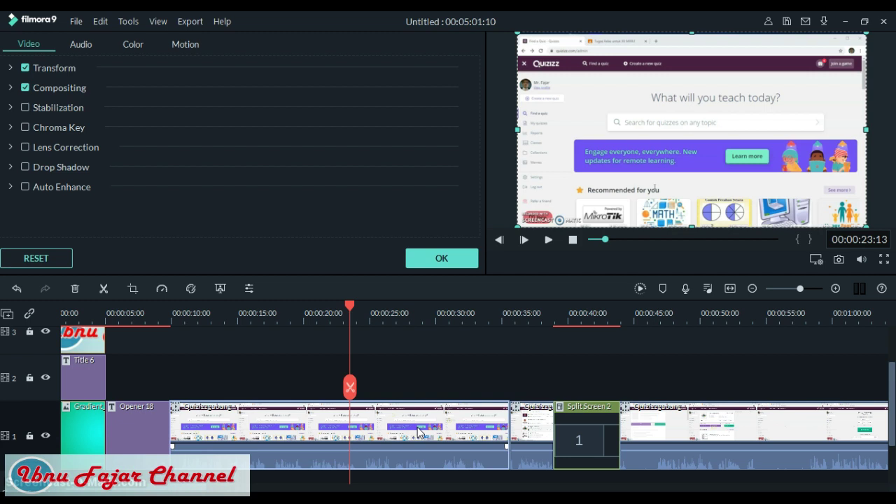
click(422, 430)
right_click(423, 423)
click(408, 429)
click(402, 429)
click(54, 74)
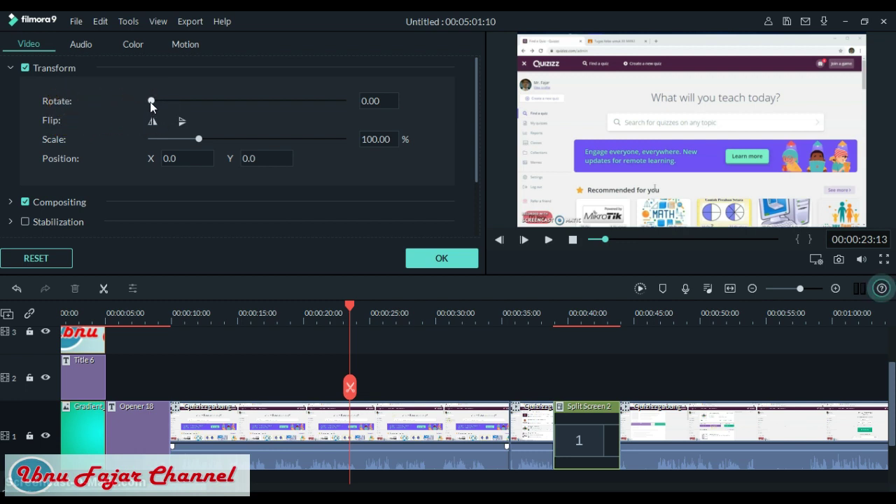
drag(151, 101, 246, 105)
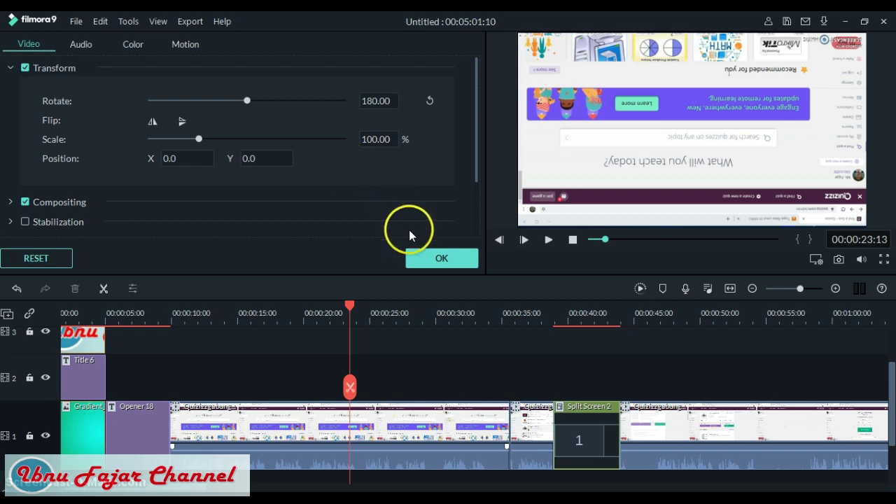
click(442, 259)
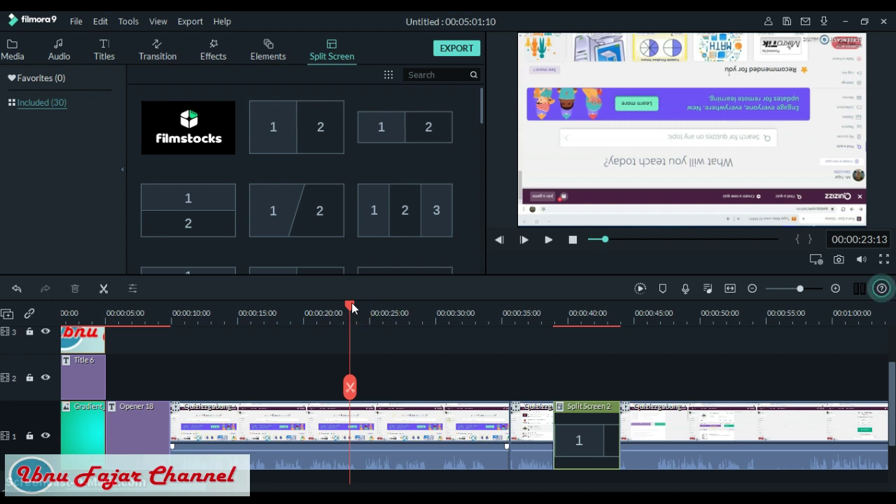
Step: Speed up the first Quizizzgabung clip above normal with a custom speed, leaving Ripple Edit enabled
right_click(406, 434)
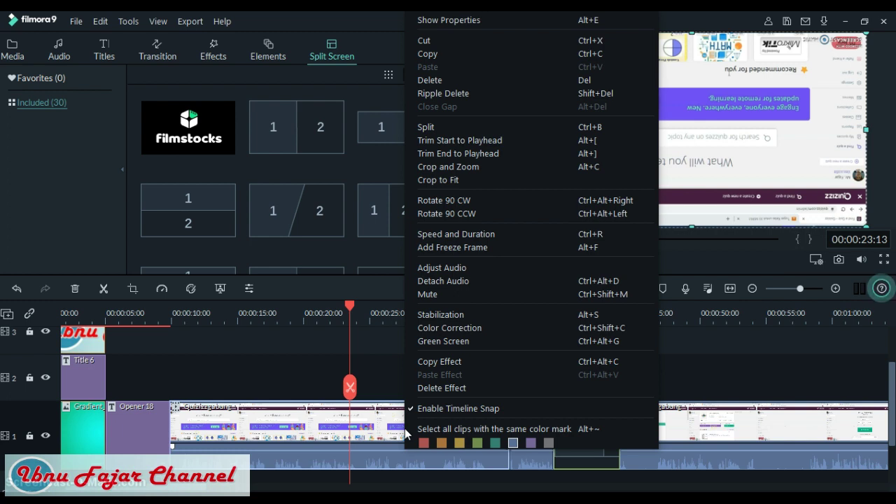
click(464, 233)
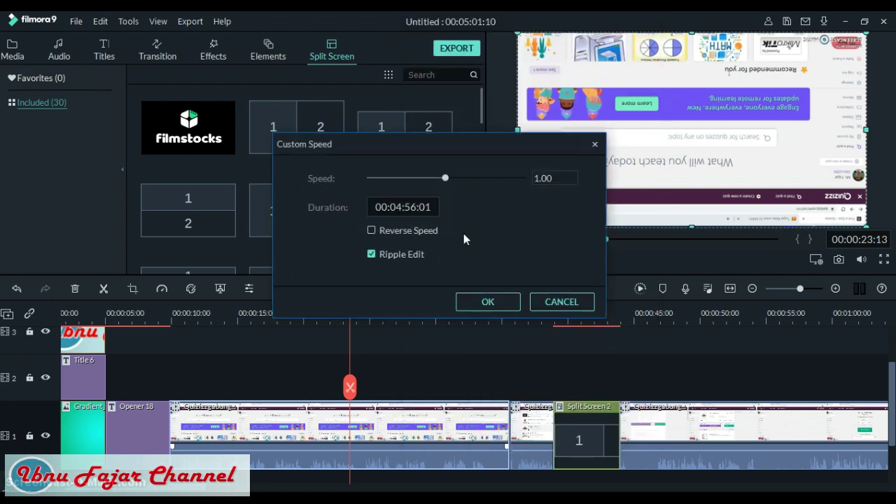
click(535, 179)
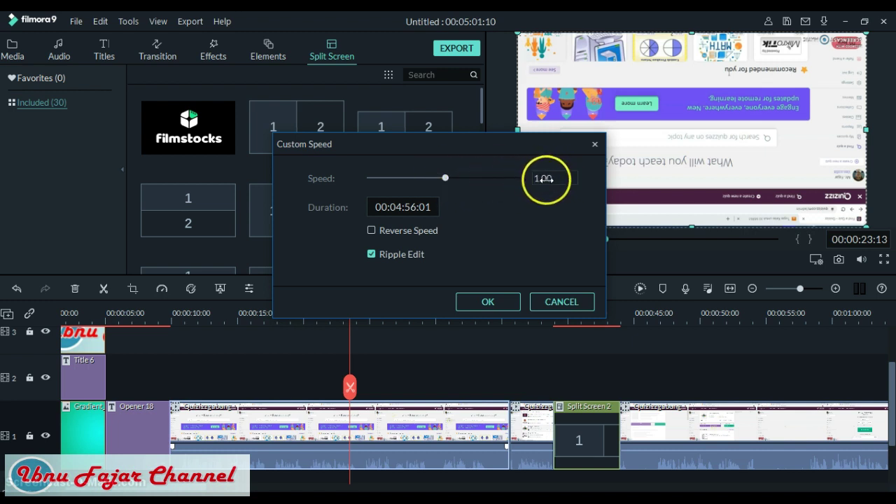
drag(448, 178, 480, 181)
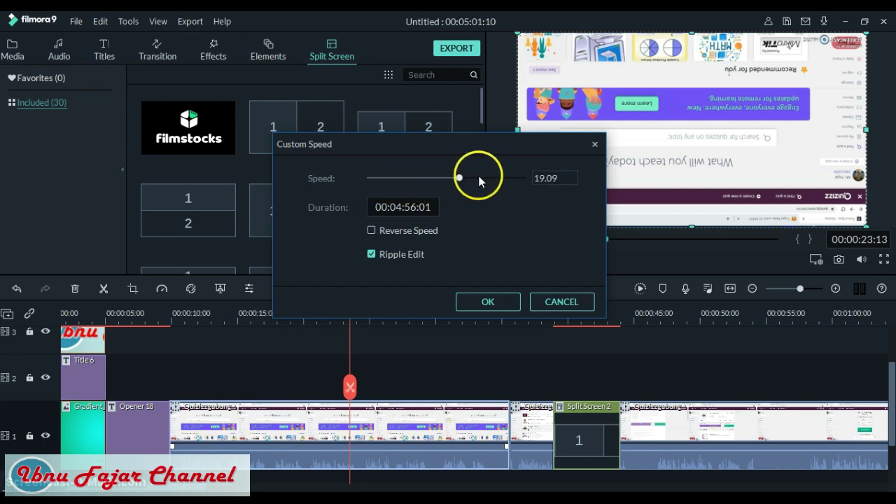
drag(556, 185, 446, 178)
click(498, 177)
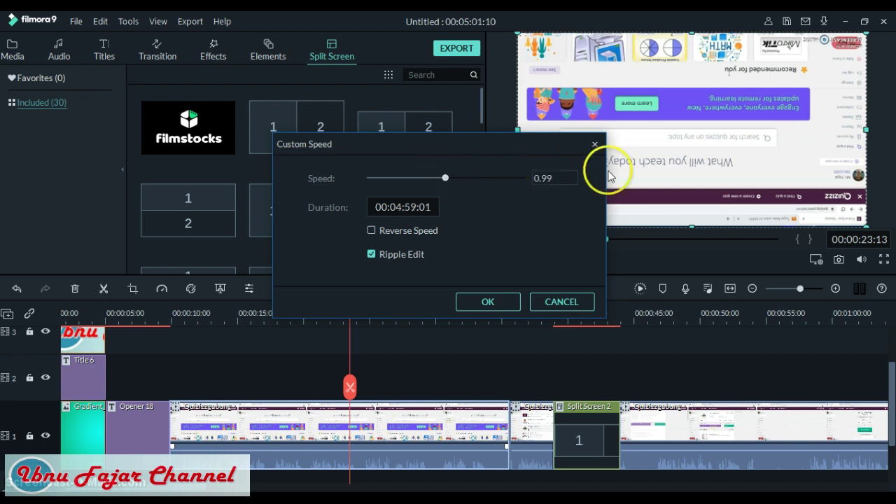
double_click(553, 177)
text(1)
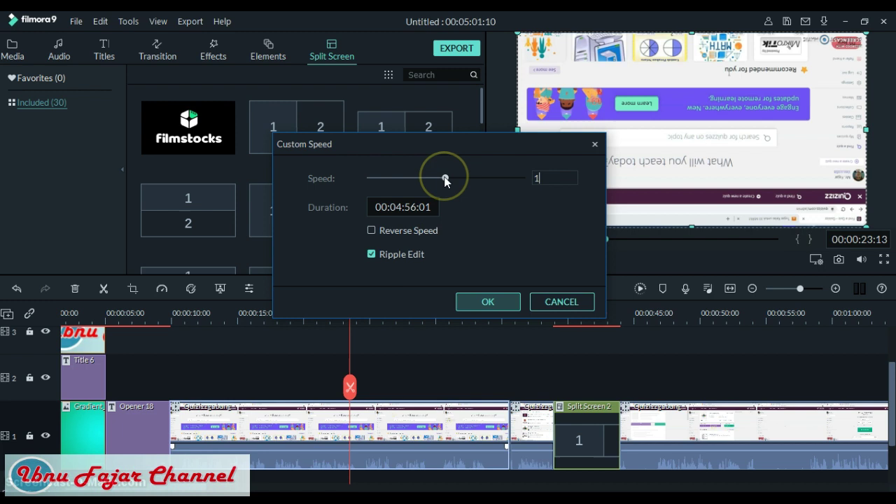
mouse_move(446, 178)
mouse_down()
mouse_move(465, 178)
mouse_move(453, 178)
mouse_up()
click(488, 302)
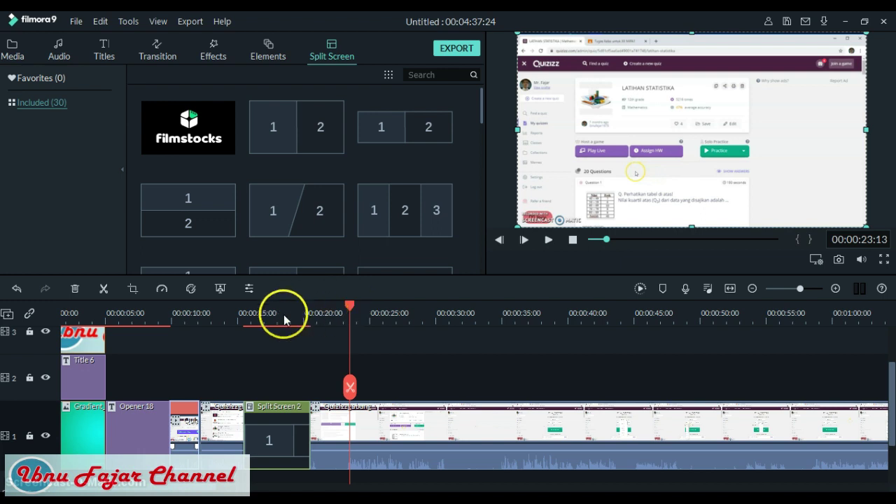
Step: Play the timeline from 00:00:09:19 to review the sped-up Quizizzgabung clip, and pause after it ends
click(194, 314)
click(162, 315)
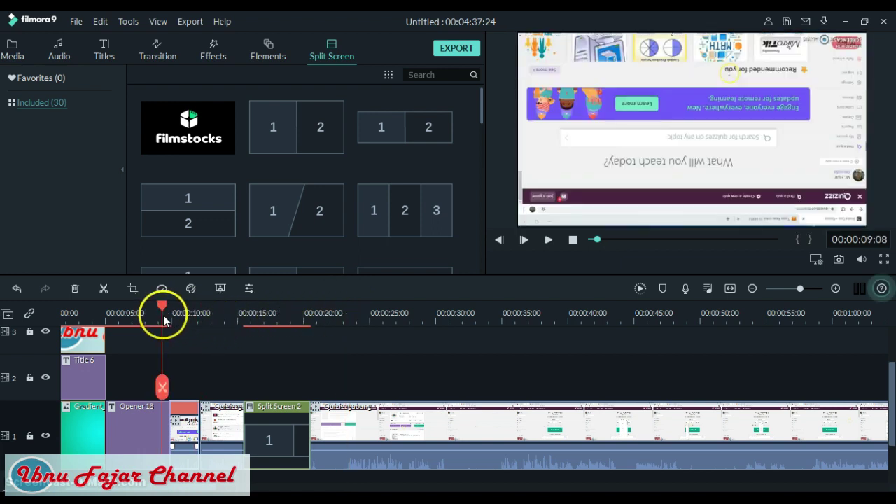
click(168, 316)
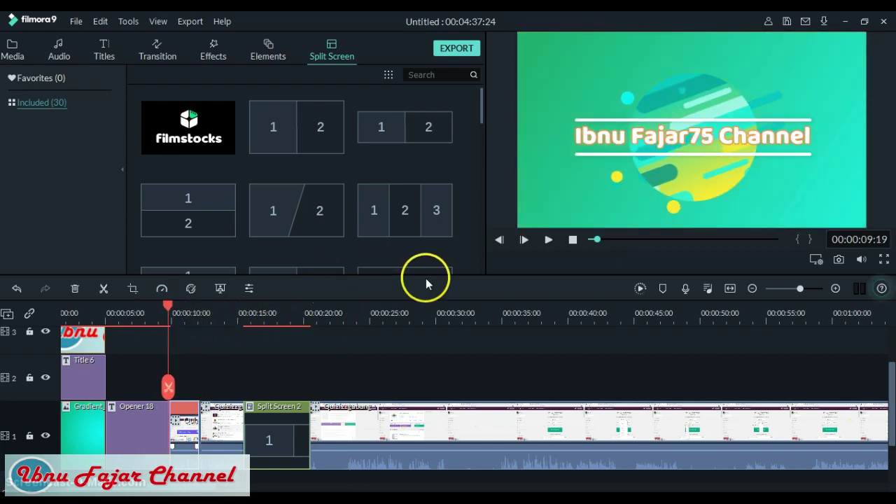
click(548, 245)
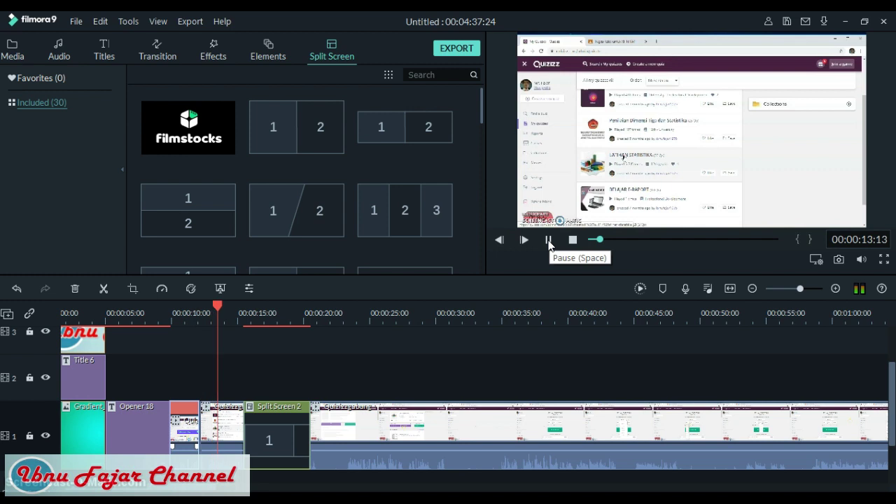
click(550, 241)
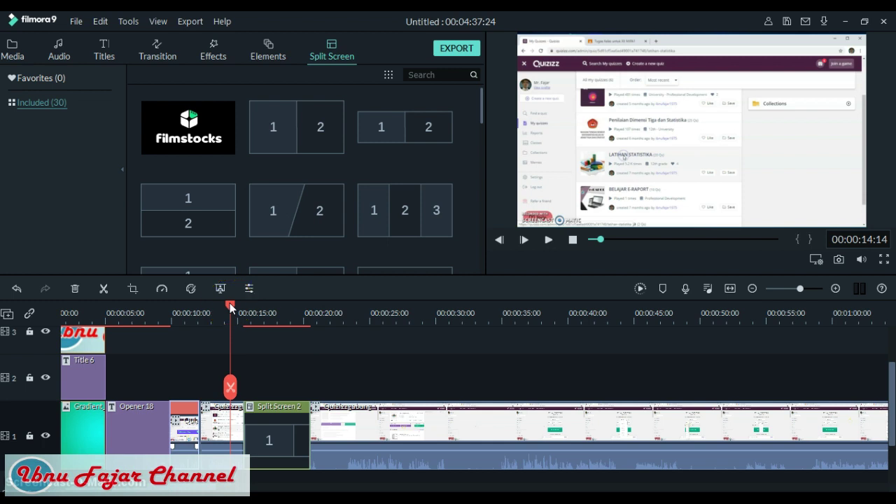
Step: Insert the Countdown 4 sample video on video track 1 between Opener 18 and the sped-up Quizizzgabung clip at 00:00:09:23
drag(231, 308, 326, 334)
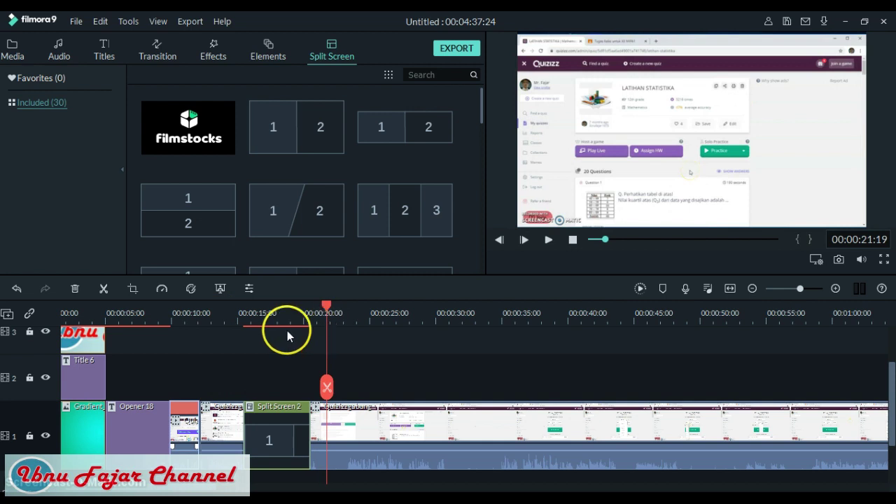
click(216, 324)
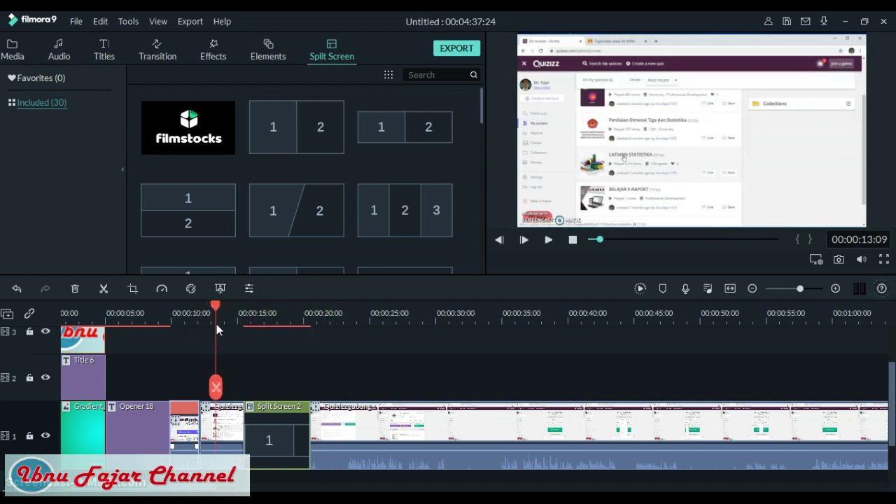
click(216, 308)
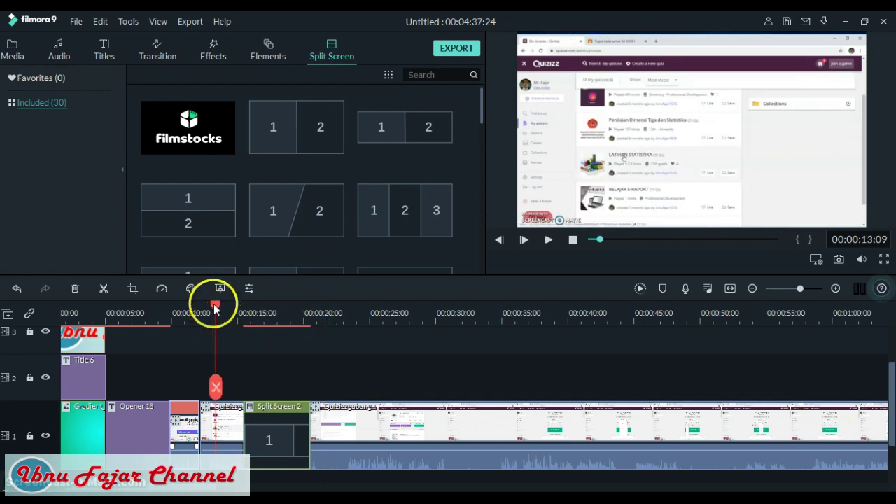
drag(216, 307, 172, 302)
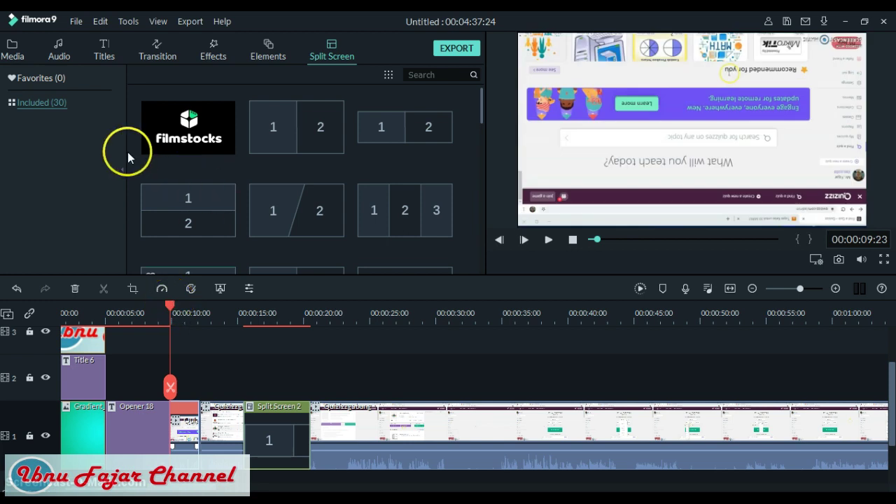
click(11, 56)
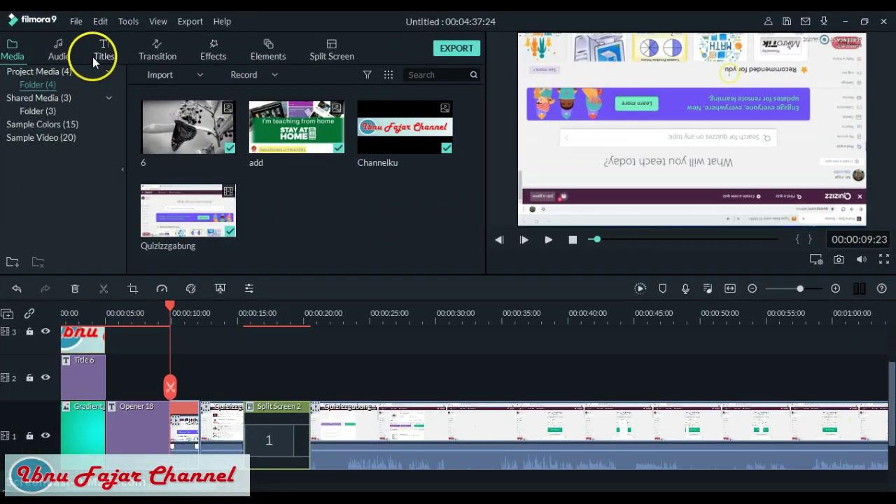
click(51, 138)
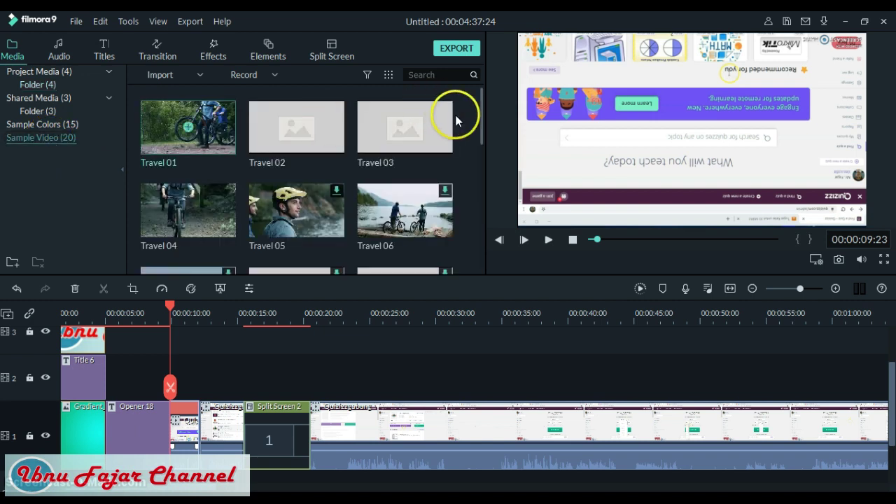
drag(482, 120, 486, 222)
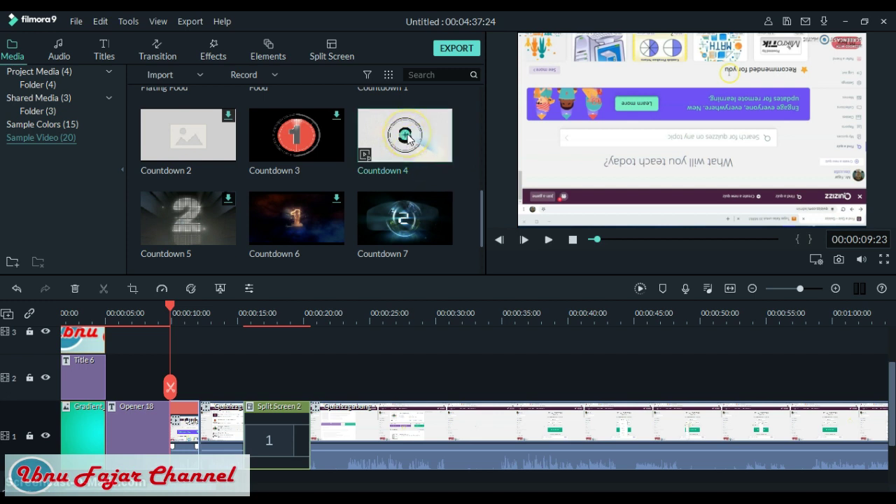
drag(410, 139, 228, 385)
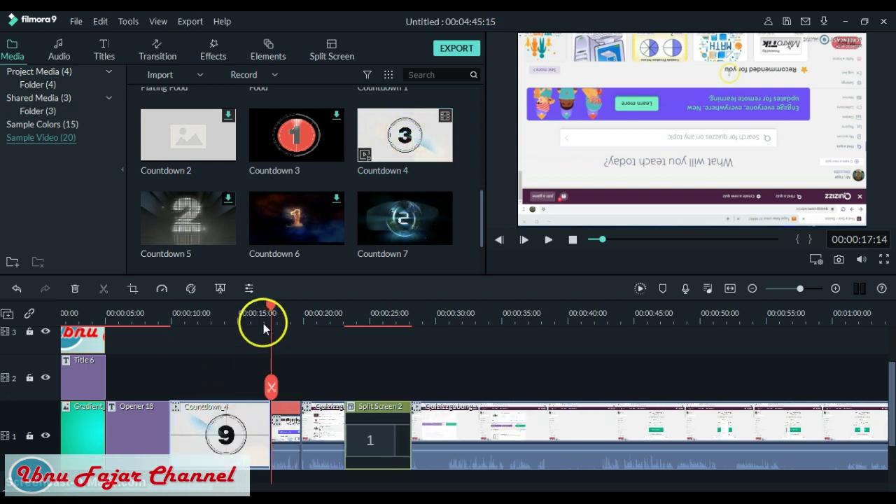
Step: Play the timeline from 00:00:09:24 to review the Countdown_4 clip, and pause near its end
drag(270, 303, 171, 304)
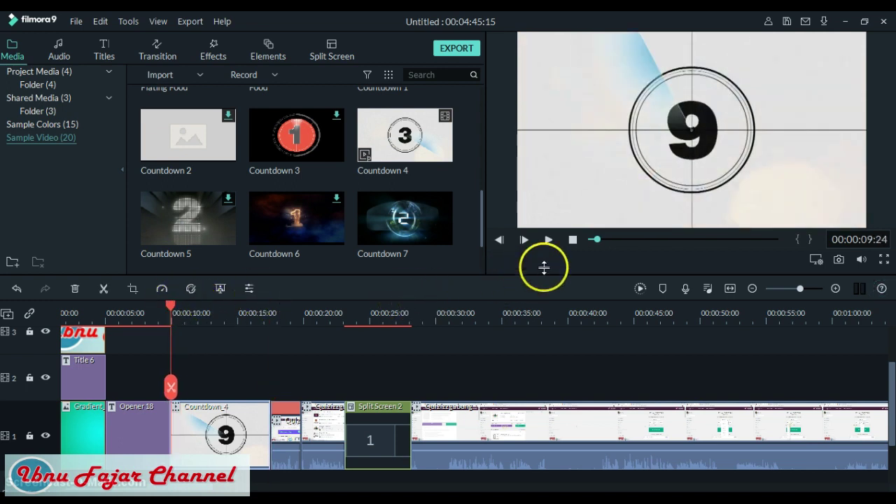
click(547, 239)
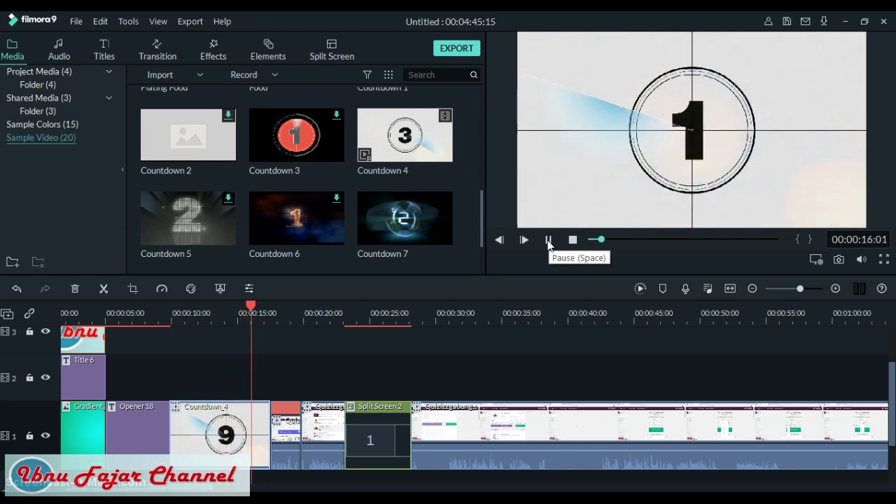
click(548, 241)
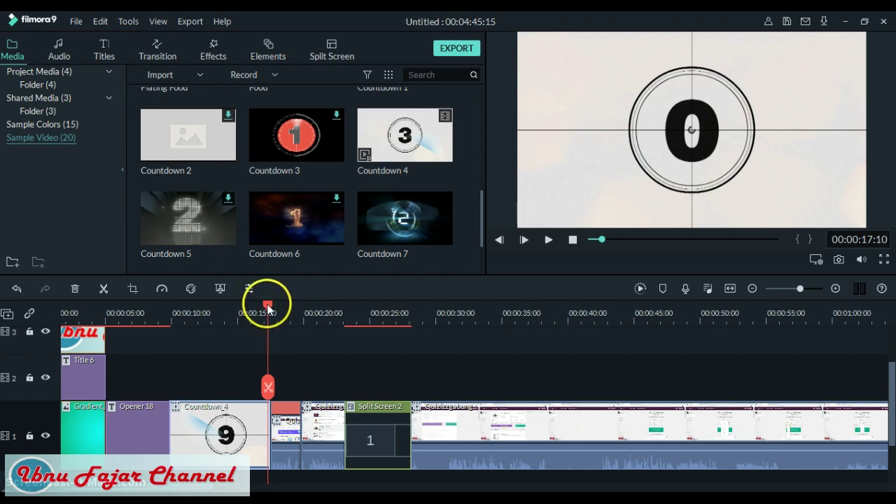
Step: Reverse the Countdown_4 clip with Custom Speed at 1.00 and agree to create a proxy file for it
click(228, 311)
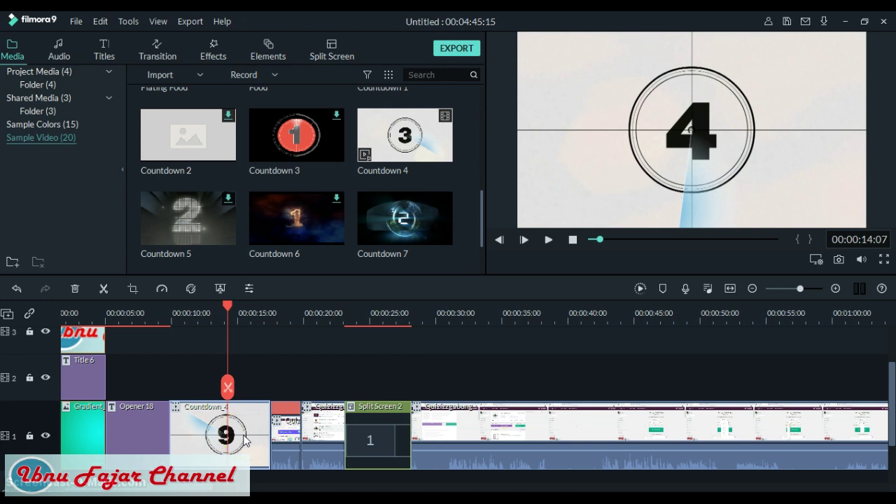
click(162, 290)
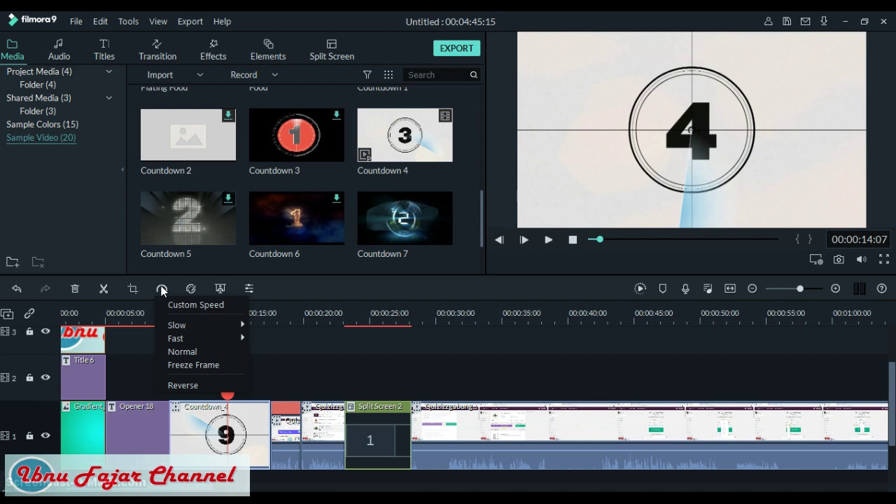
click(190, 305)
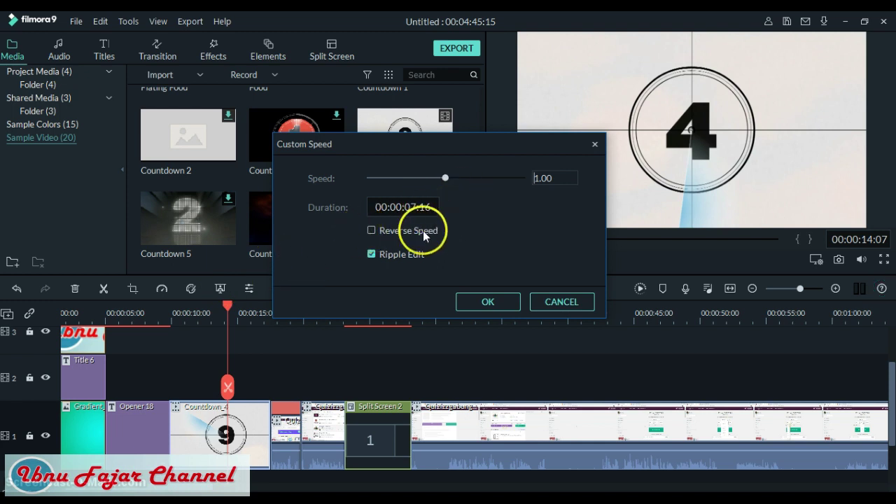
click(371, 232)
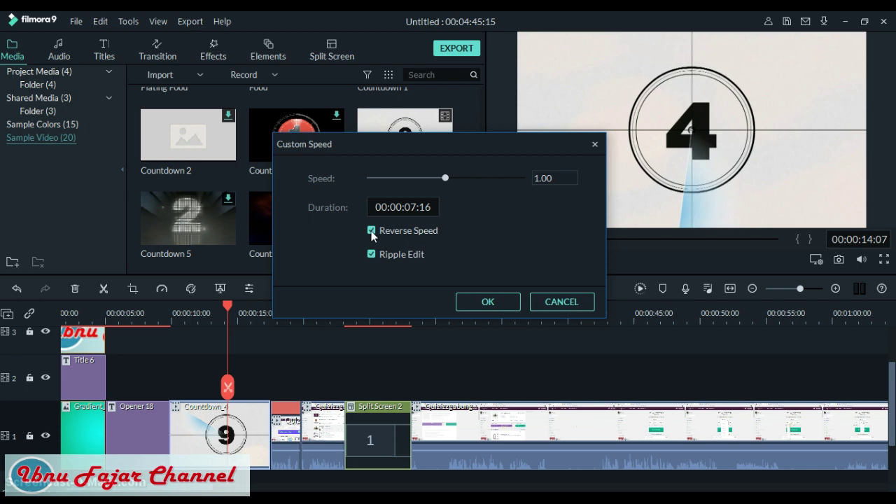
click(487, 301)
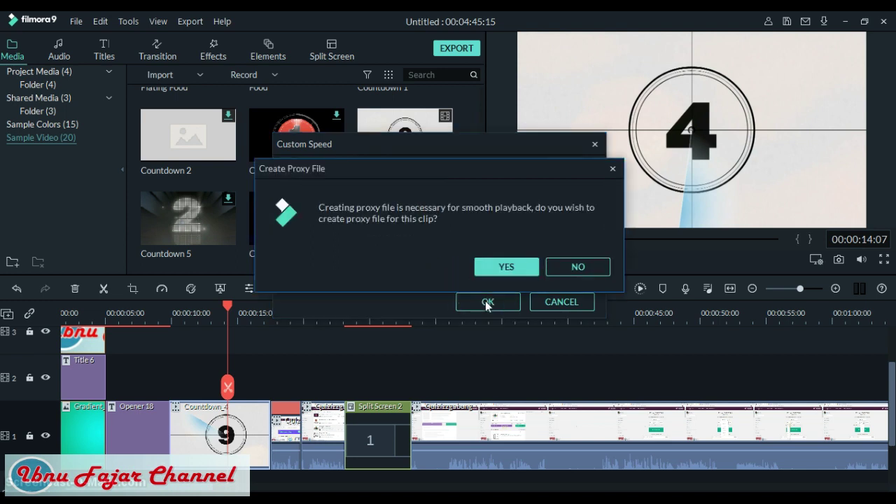
click(506, 267)
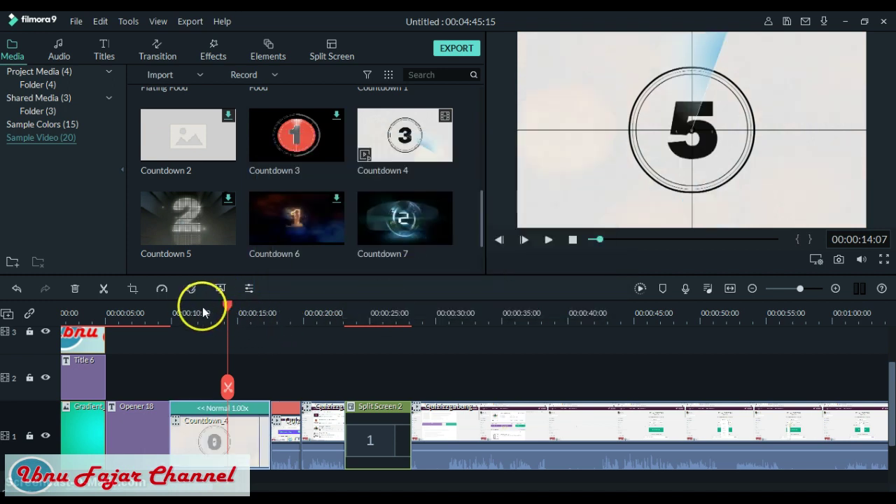
Step: Play the timeline from 00:00:09:16 to review the reversed Countdown_4 clip, and pause just after it ends
drag(175, 309, 167, 306)
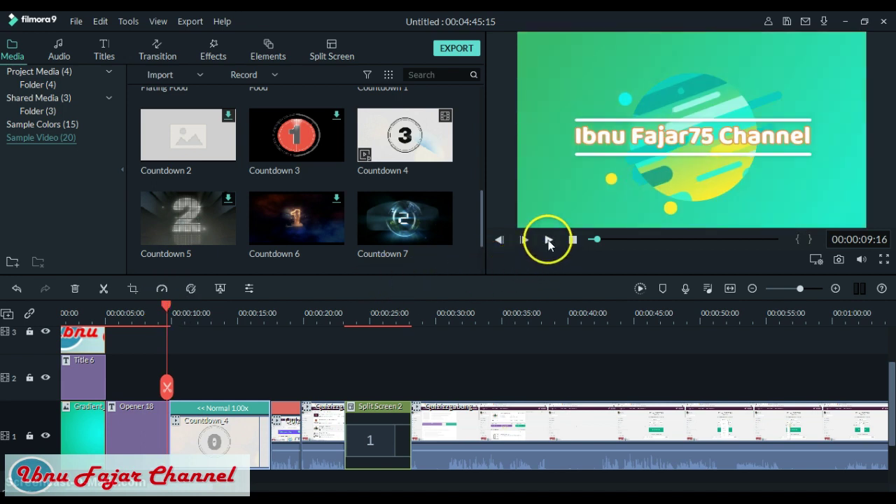
click(548, 240)
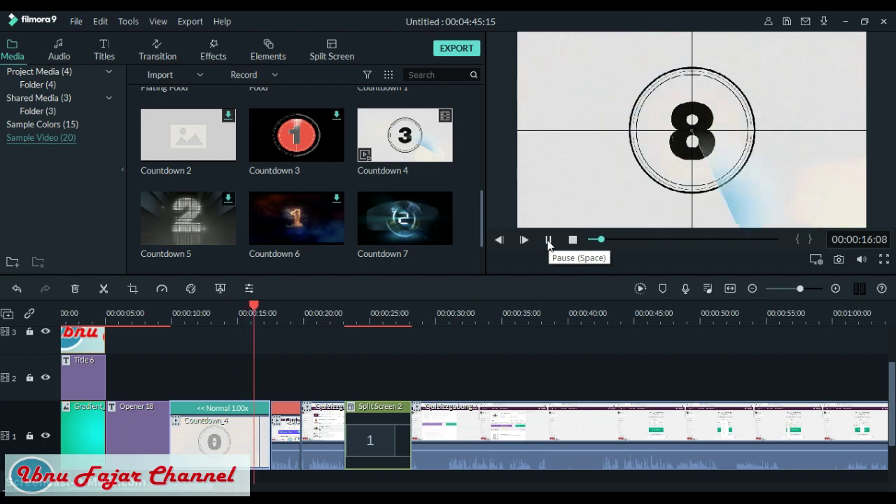
click(549, 241)
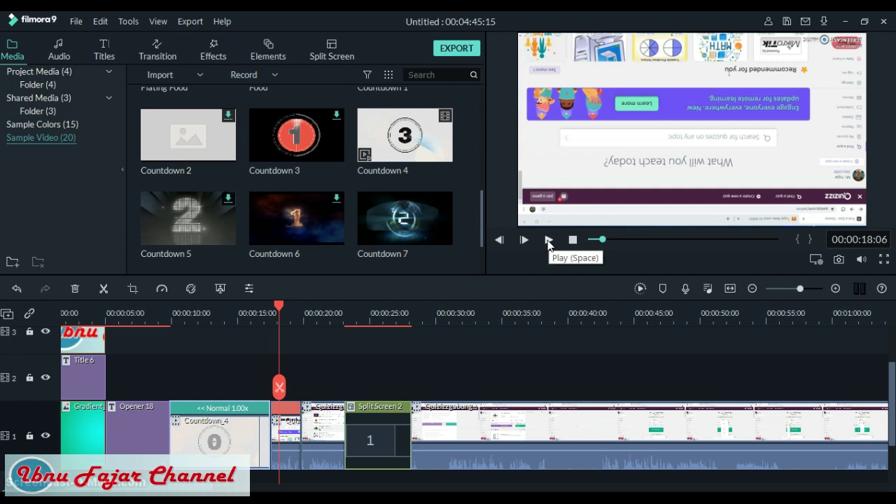
click(497, 431)
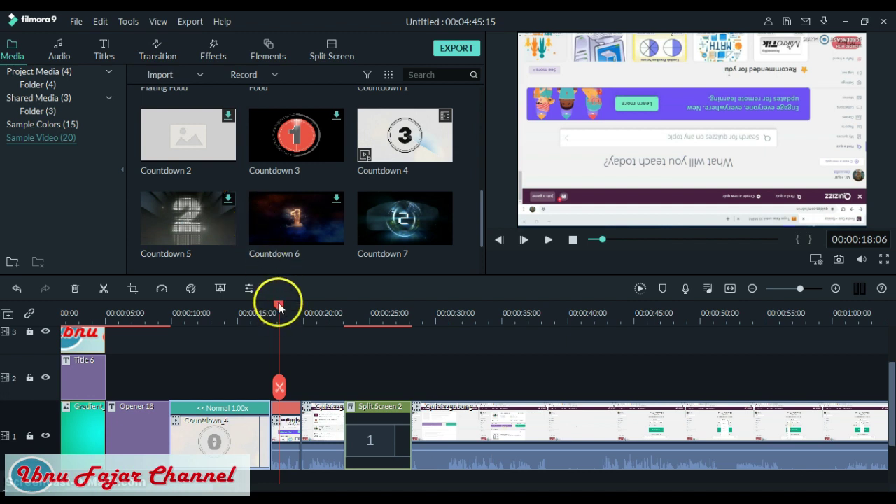
Step: Apply the Linear 14 transition from the Linear category to both ends of the Gradient_2 clip on video track 1
drag(136, 312, 79, 313)
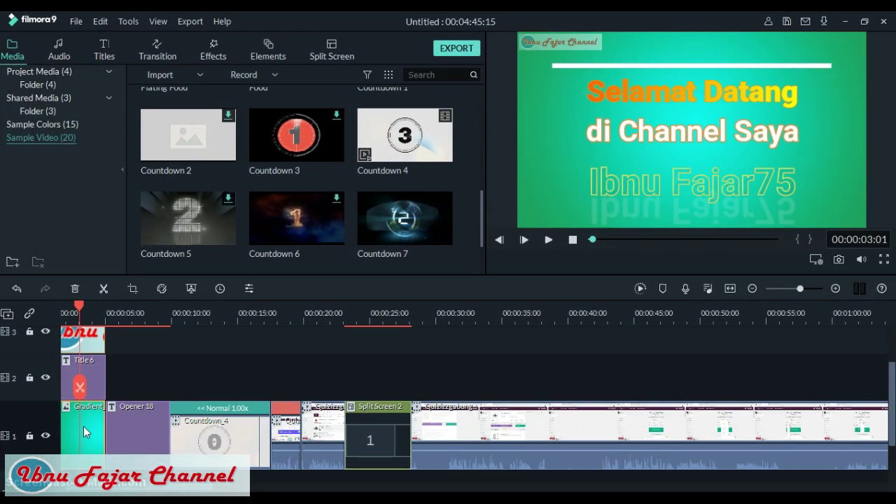
click(83, 429)
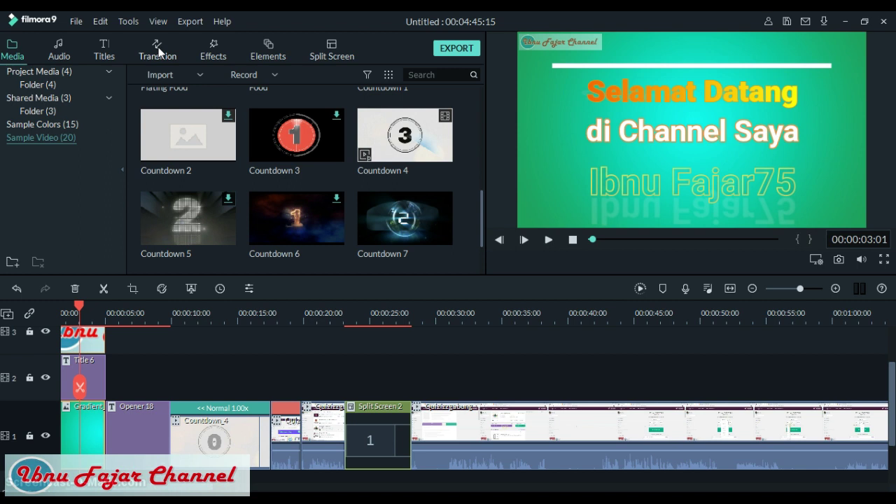
click(159, 47)
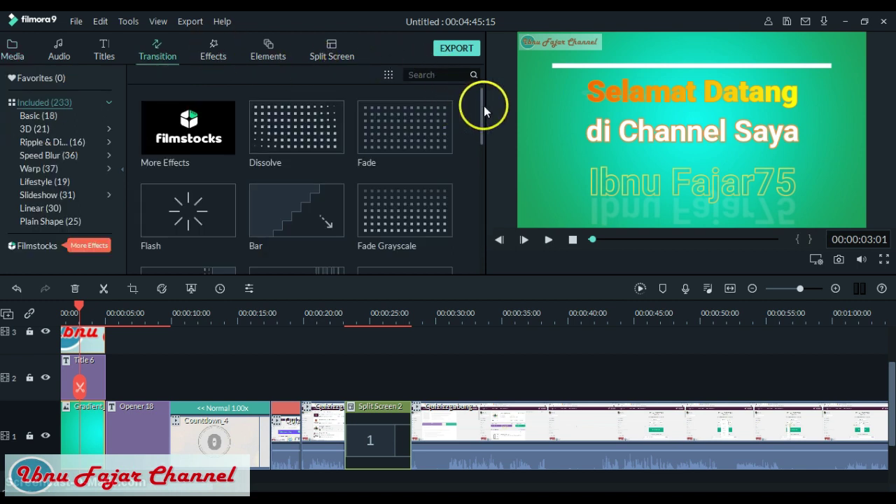
scroll(486, 196, down, 5)
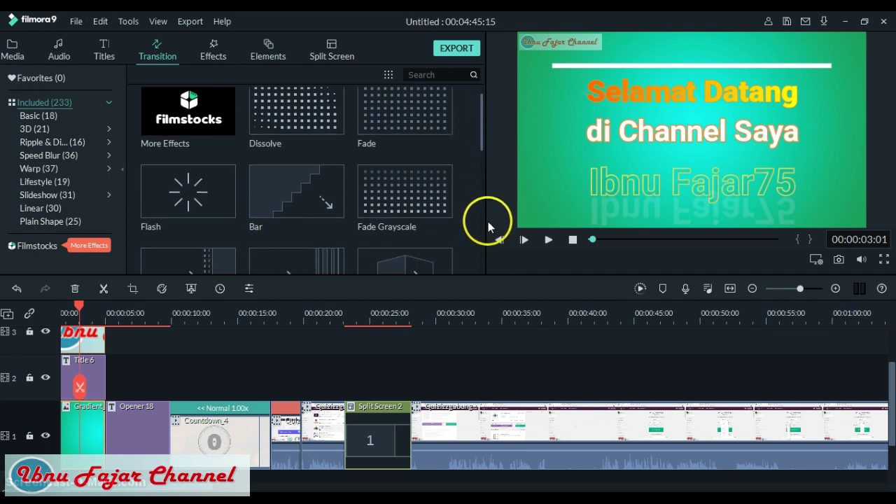
scroll(491, 245, down, 10)
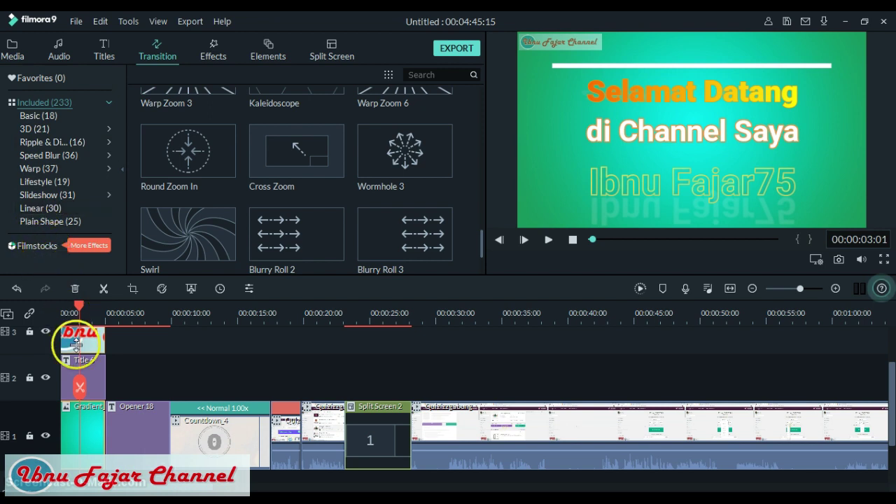
click(83, 439)
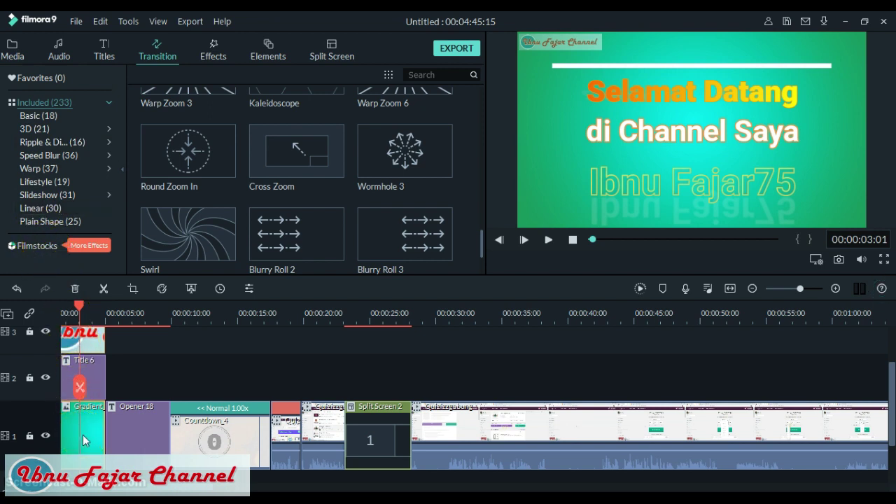
click(43, 210)
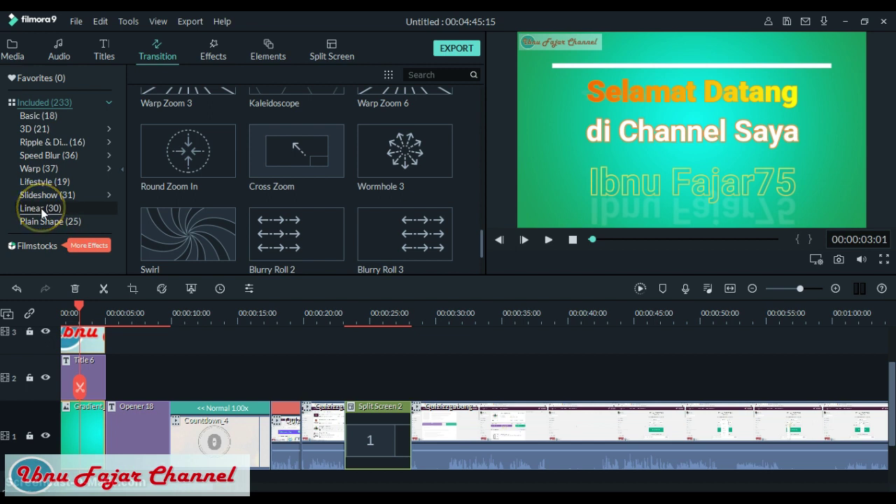
mouse_move(297, 213)
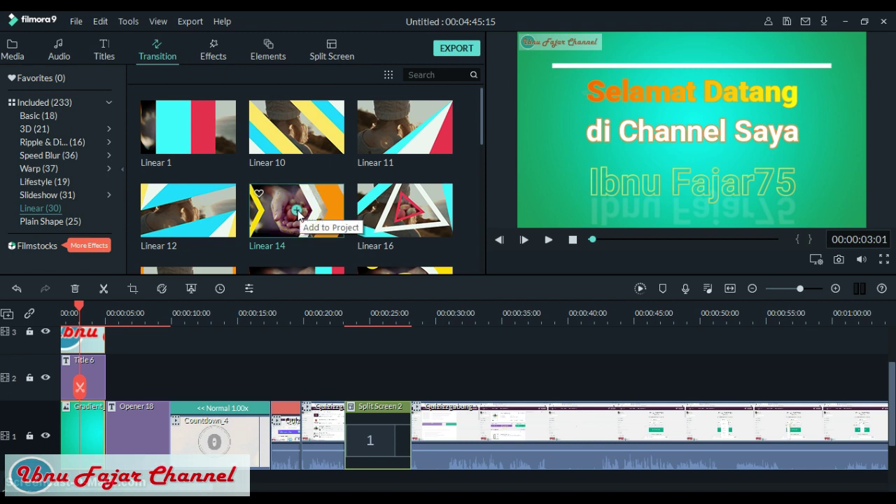
click(297, 211)
drag(298, 211, 93, 440)
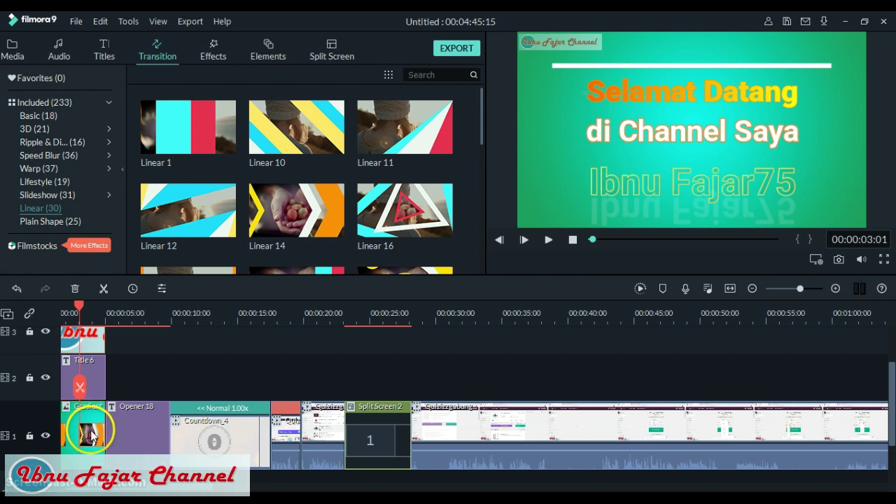
Step: Play the timeline from 00:00:00:00 to review the transitions on the Gradient_2 clip, and pause once Opener 18 has started
drag(79, 308, 44, 313)
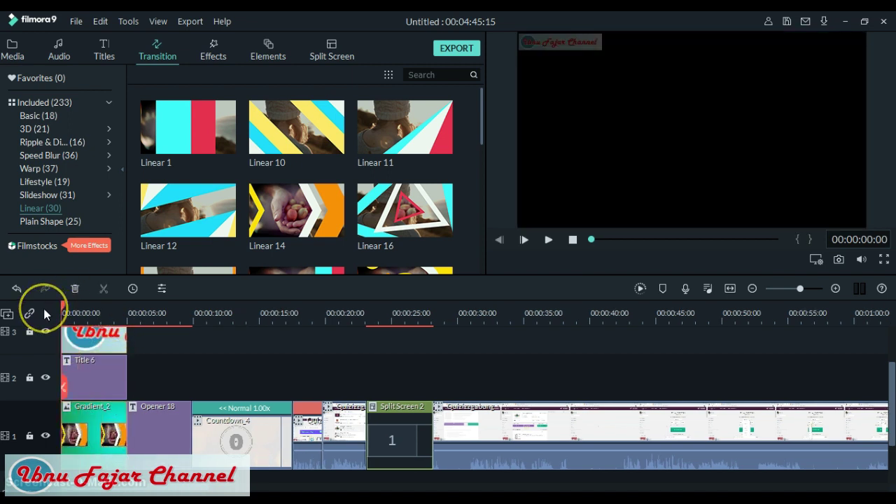
click(549, 240)
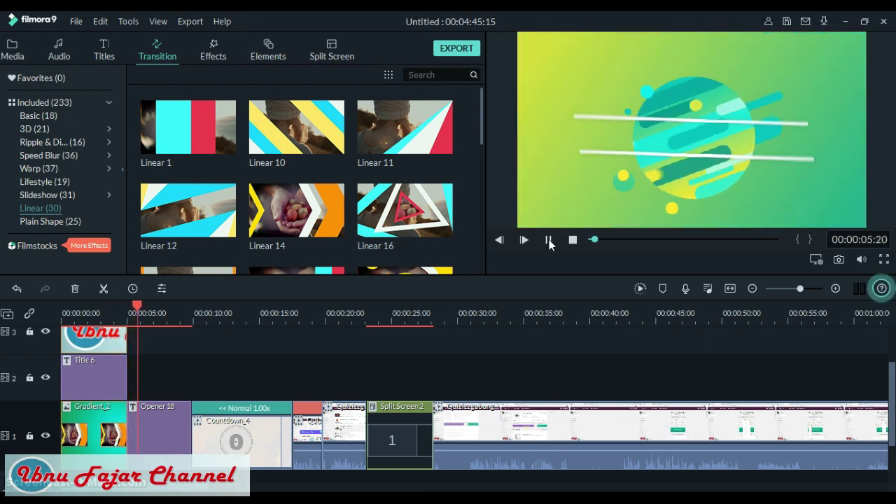
click(549, 240)
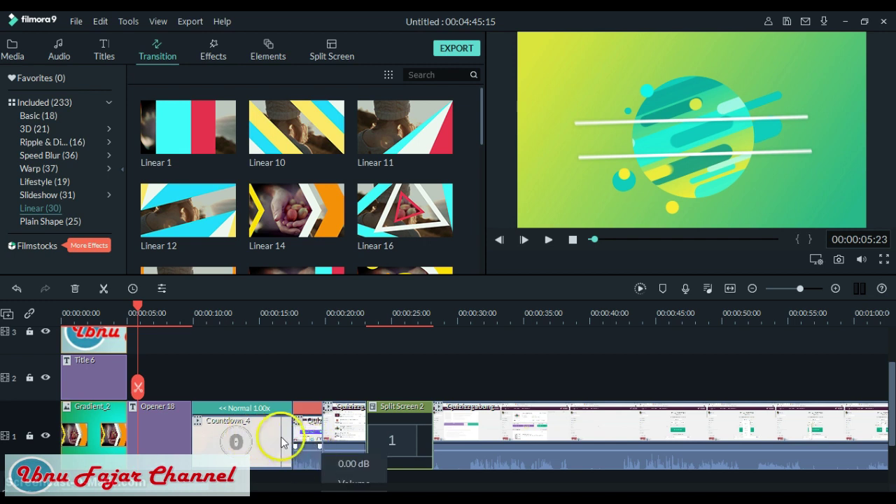
Step: Add the B&W Film effect to video track 2 at 00:00:17:15, above the sped-up Quizizzgabung clip
click(145, 308)
drag(247, 315, 294, 328)
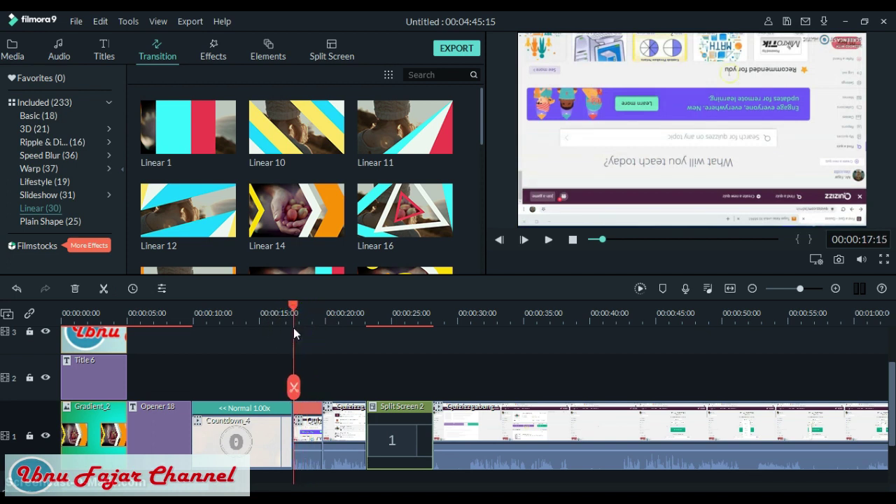
click(305, 447)
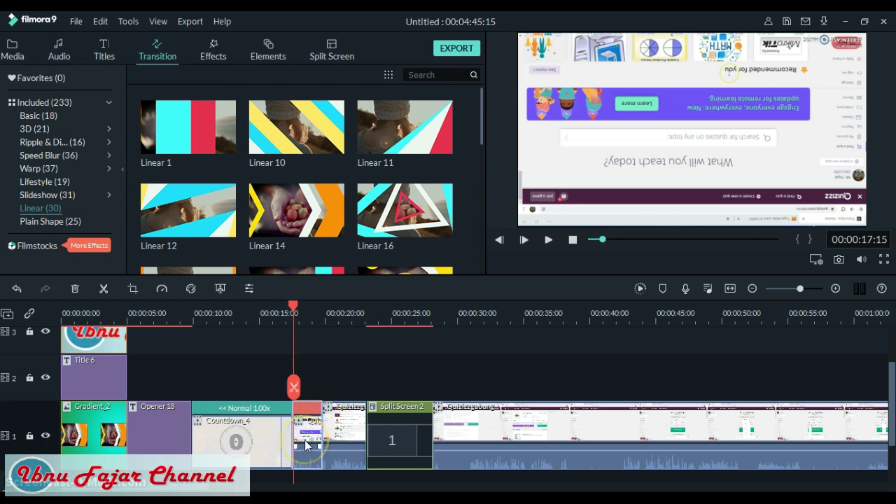
click(213, 56)
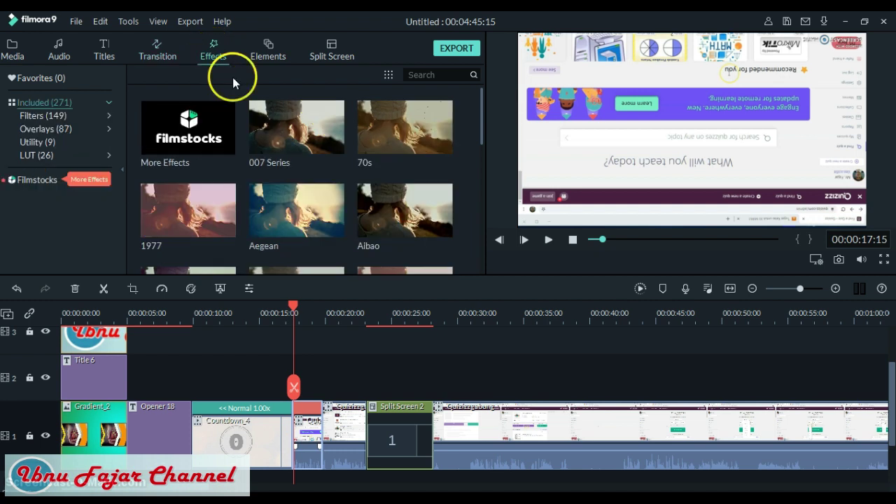
drag(480, 109, 480, 168)
scroll(481, 194, down, 2)
scroll(480, 186, up, 1)
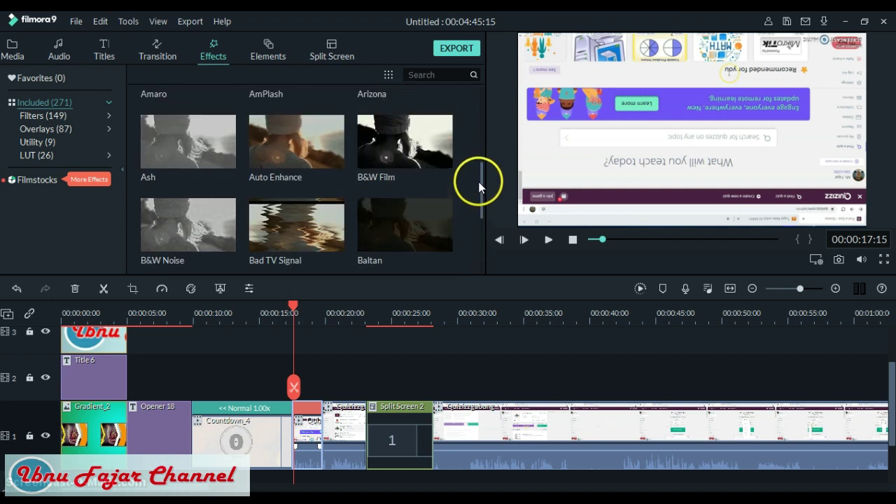
scroll(479, 160, up, 2)
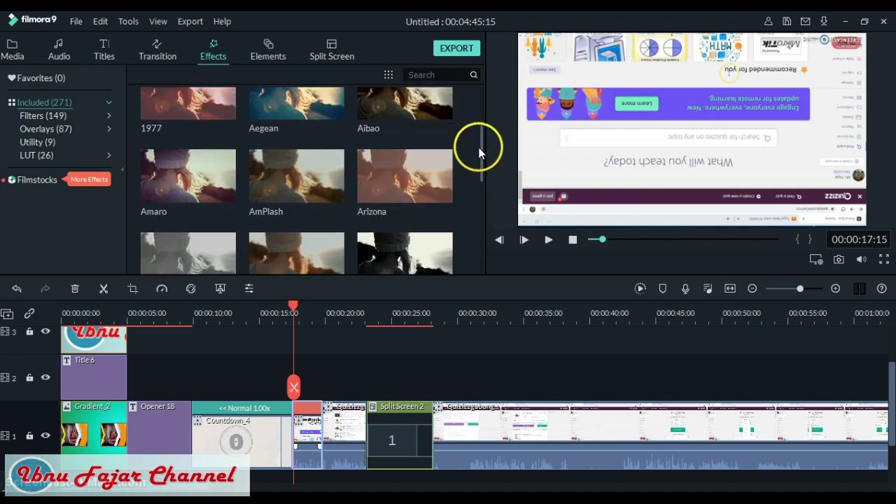
scroll(479, 165, down, 1)
scroll(479, 168, down, 2)
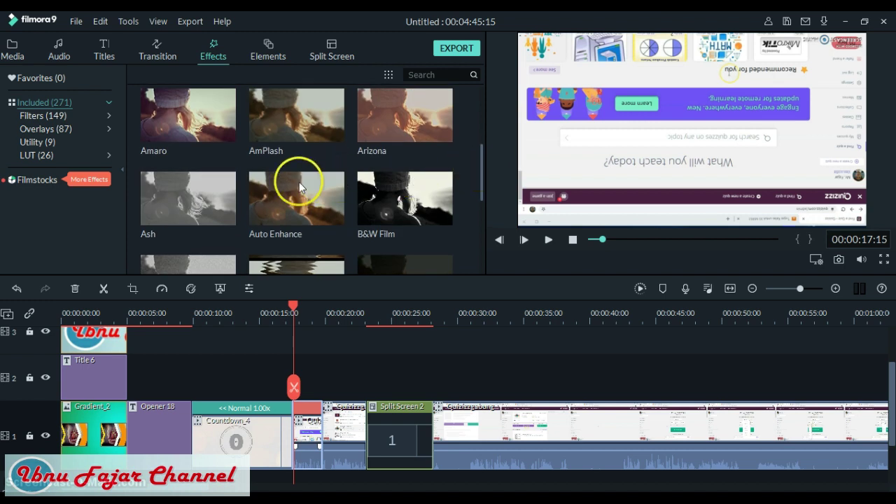
click(399, 203)
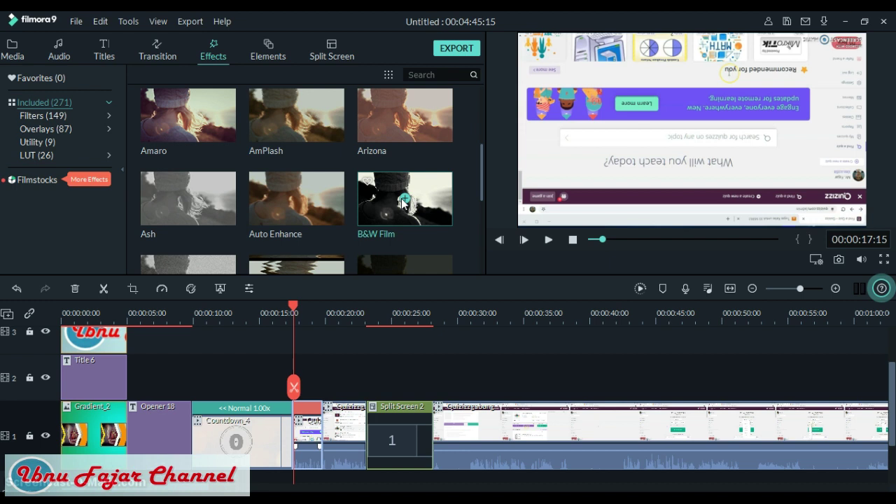
click(404, 200)
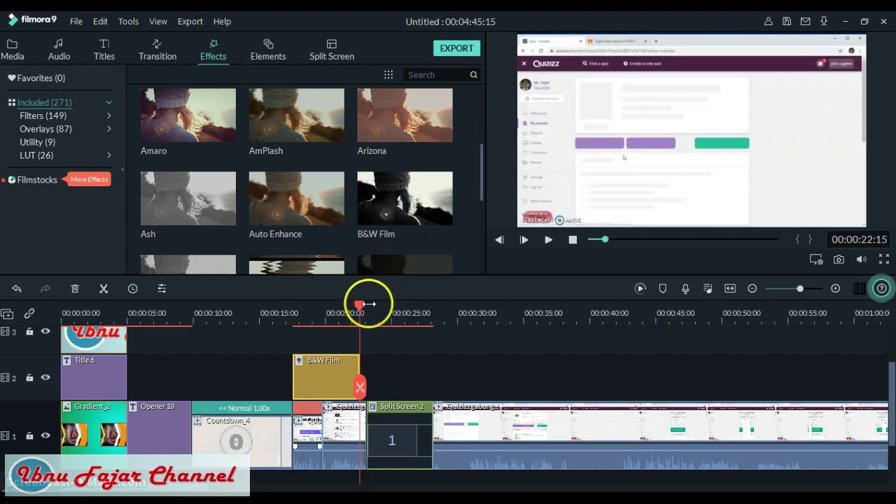
Step: Scrub the timeline from 00:00:17:21 to 00:00:23:01 to review the B&W Film effect over the Quizizzgabung clips
click(296, 313)
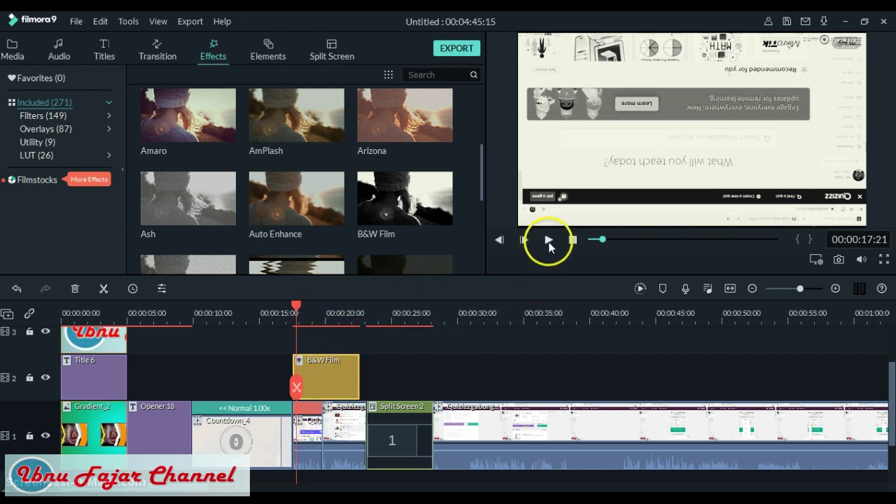
drag(298, 307, 337, 334)
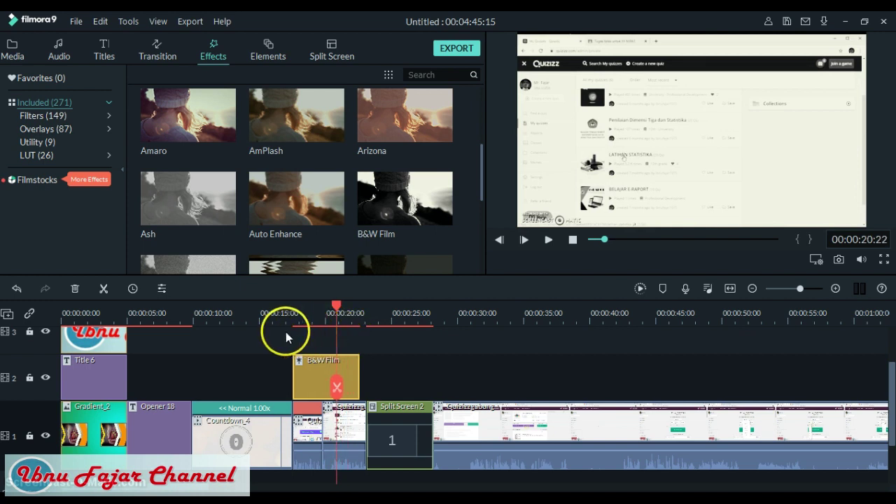
drag(220, 338, 366, 355)
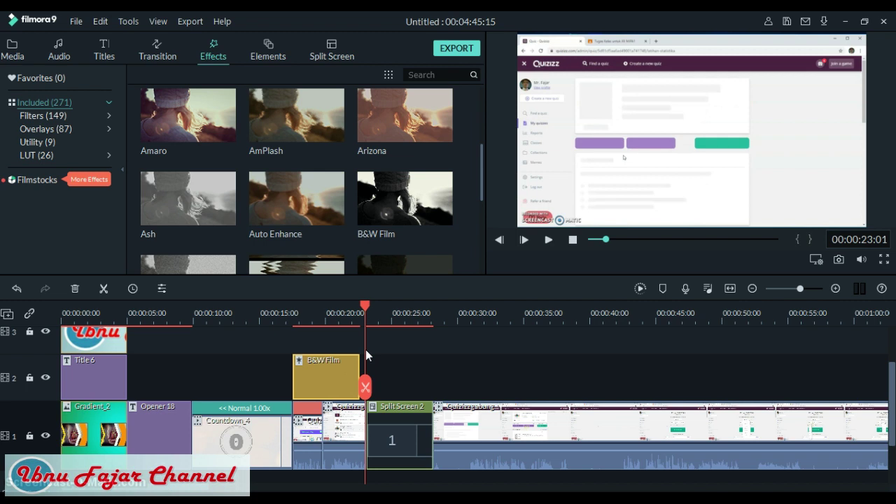
Step: Download the Badge Element 1 element and add it to video track 2 at 00:00:23:01, above Split Screen 2
click(399, 449)
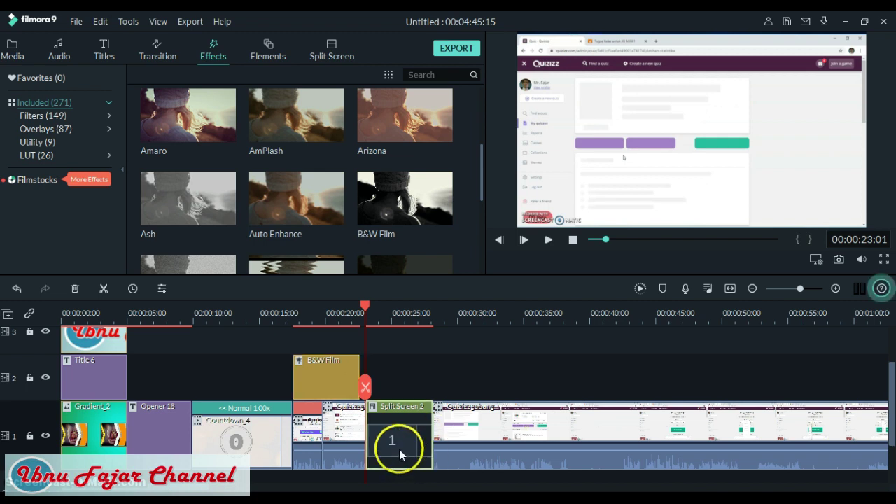
click(270, 56)
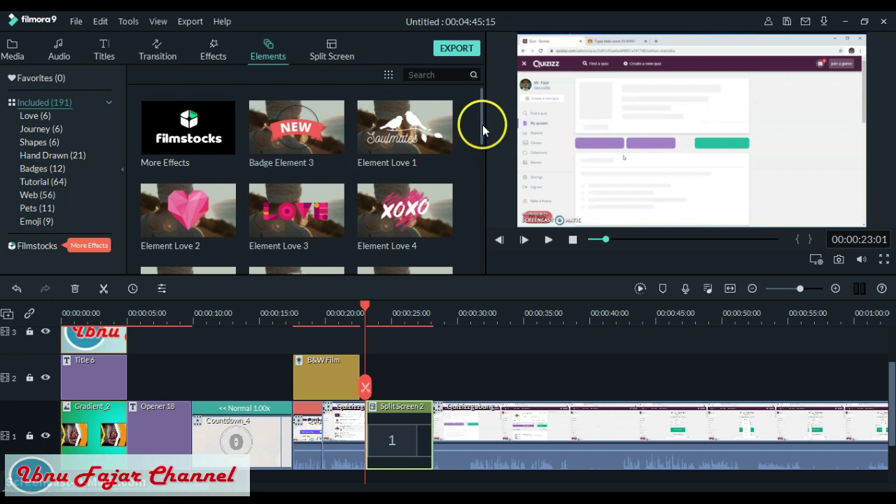
drag(483, 171, 250, 184)
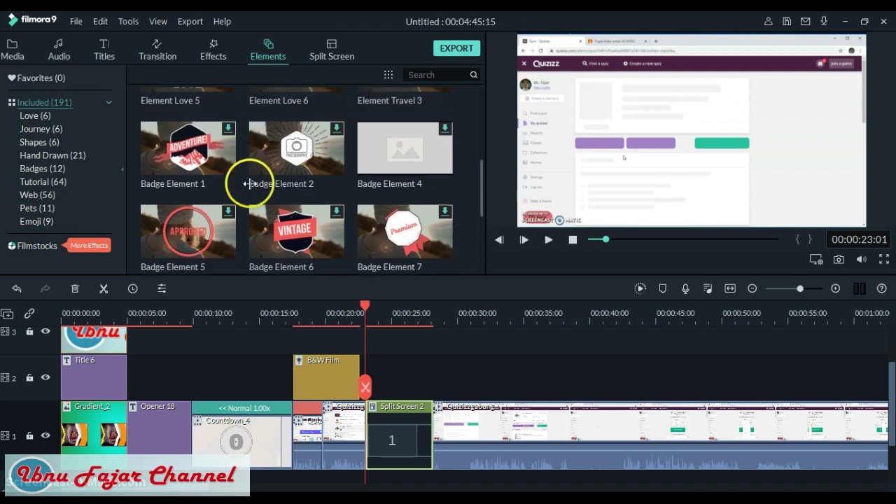
click(192, 149)
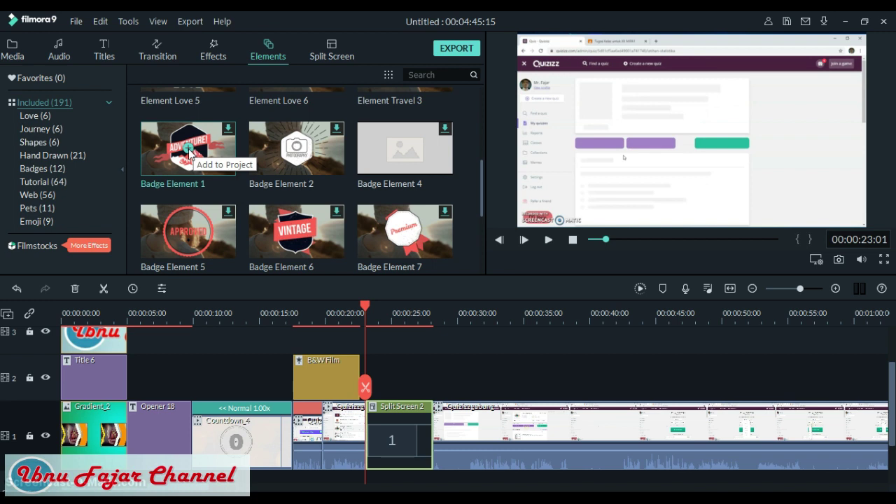
double_click(189, 150)
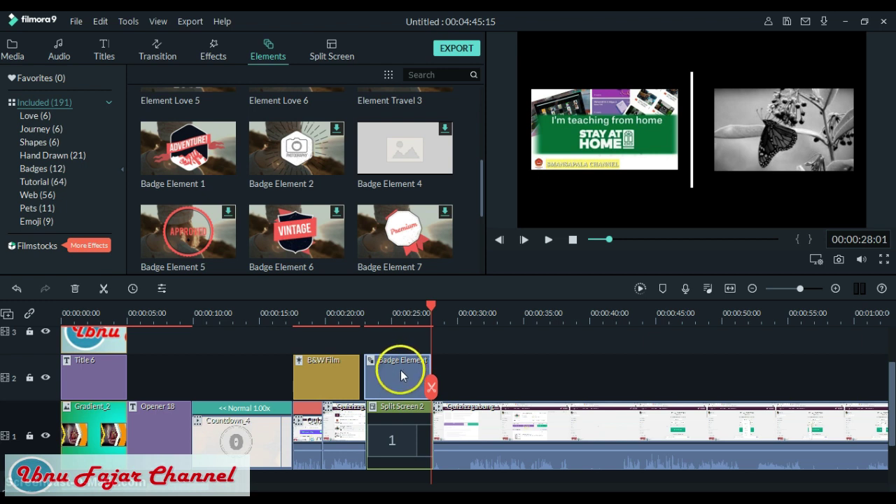
Step: Apply the second "Clockwise rotate to zoo..." motion to the Badge Element 1 clip at 00:00:25:08
drag(407, 308, 397, 311)
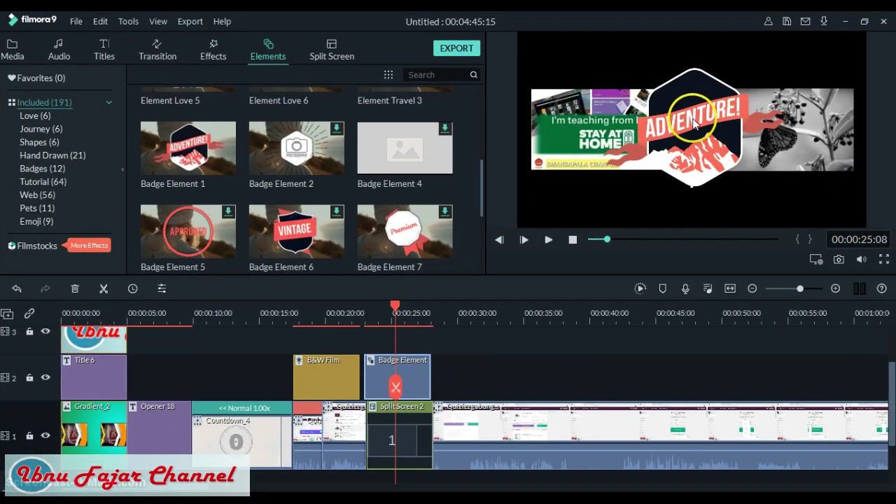
click(694, 124)
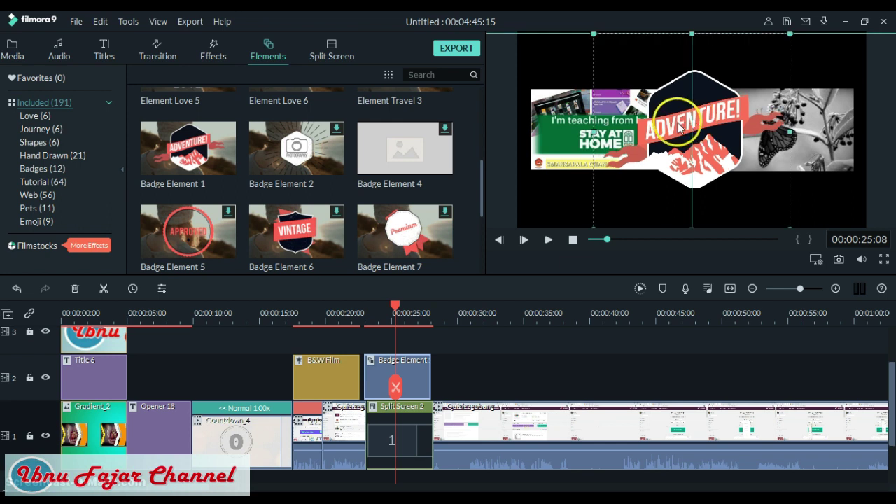
double_click(683, 126)
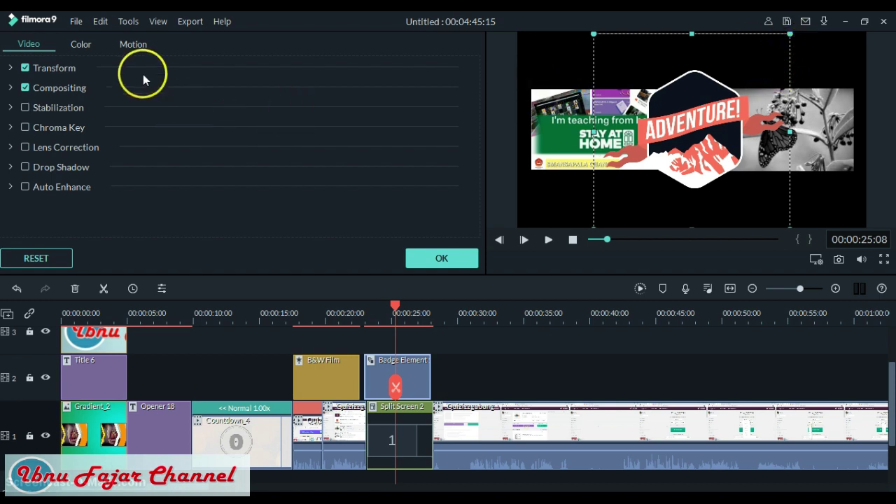
click(81, 44)
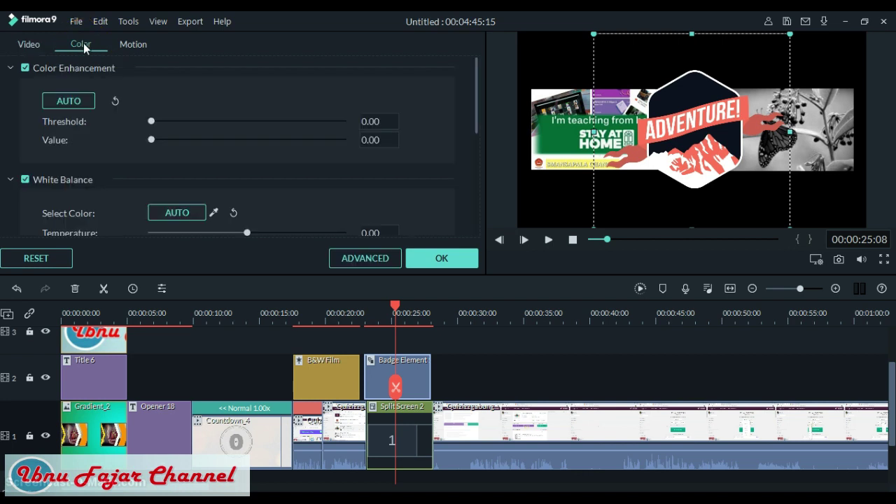
click(128, 44)
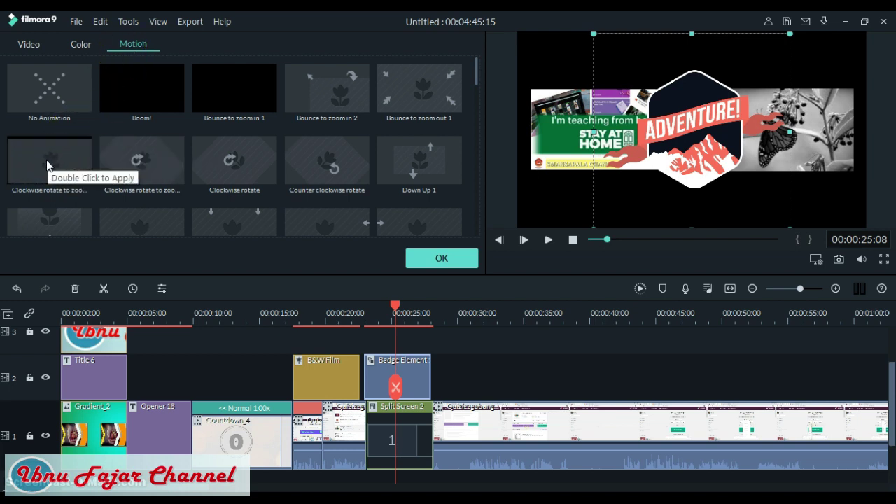
click(141, 164)
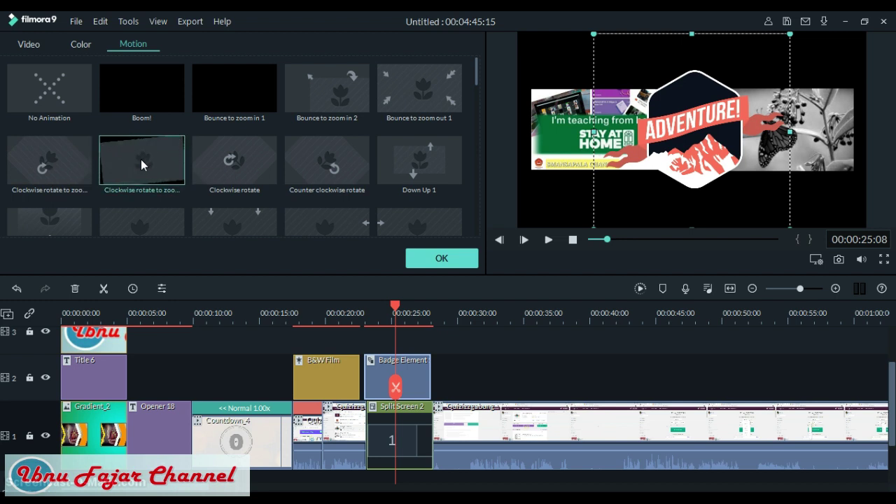
click(249, 169)
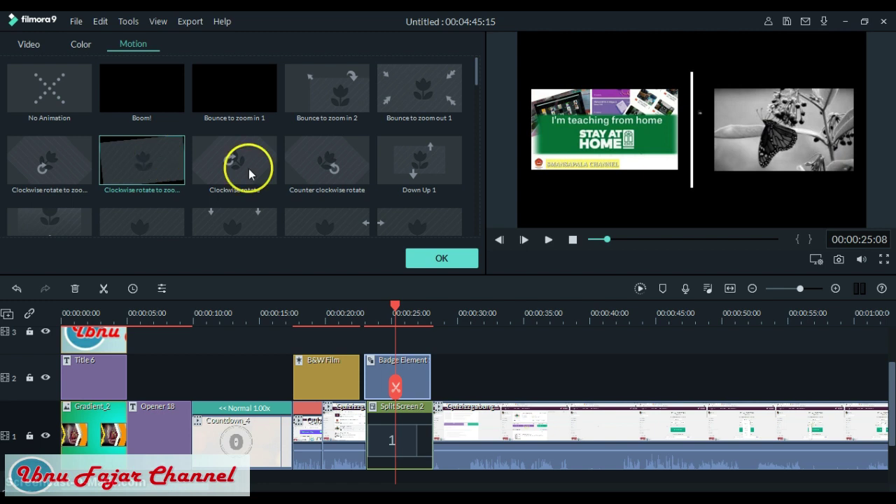
click(441, 259)
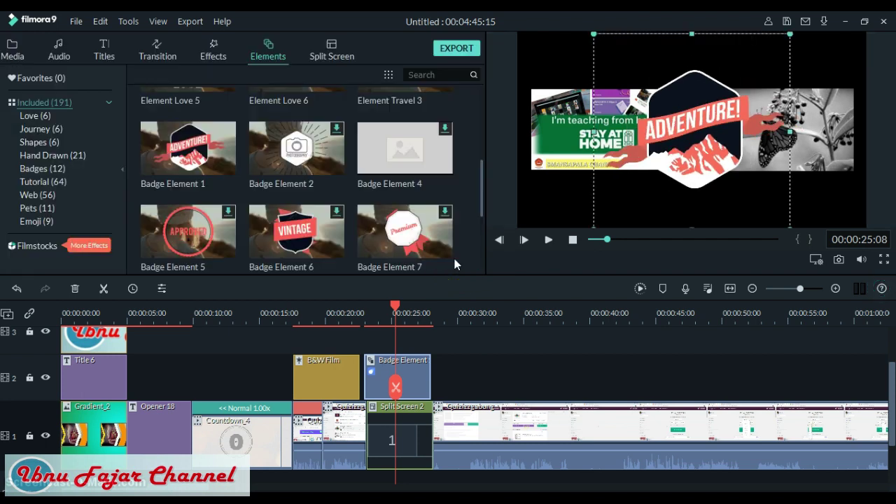
Step: Add Split Screen 2 to video track 1 at 00:00:38:24 and import the "add" image from Pictures in its advanced editor
click(405, 168)
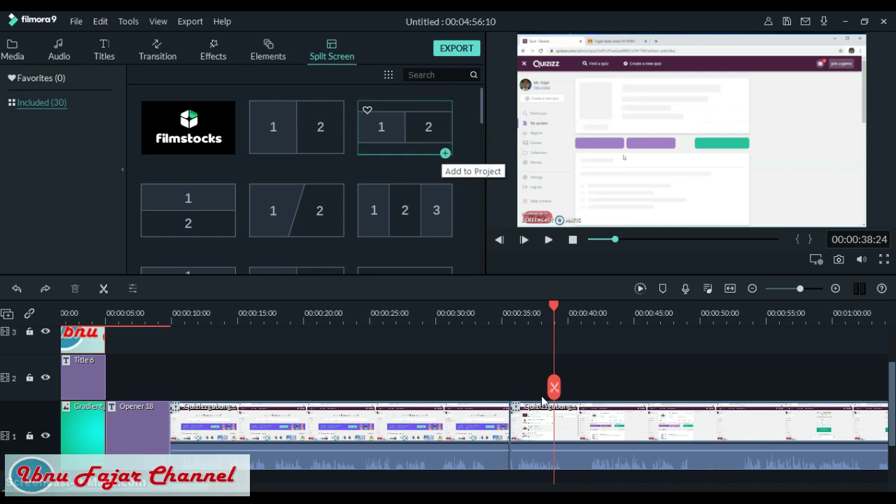
click(491, 359)
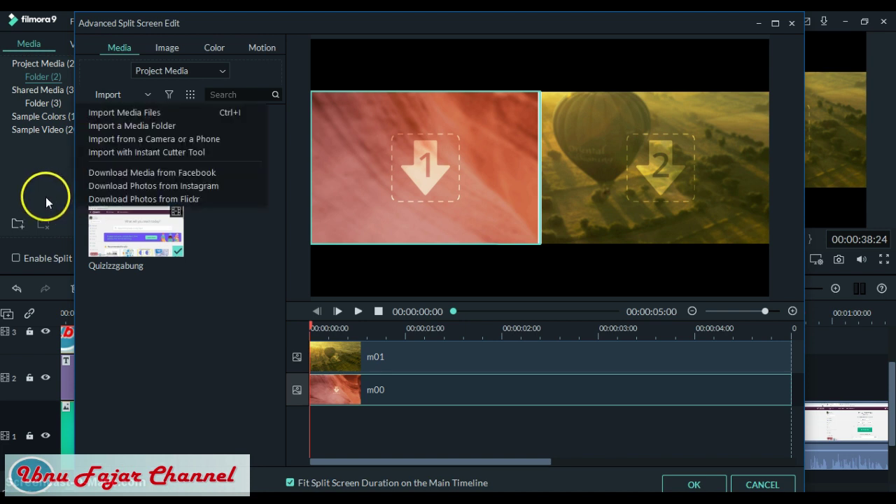
key(Down)
key(Return)
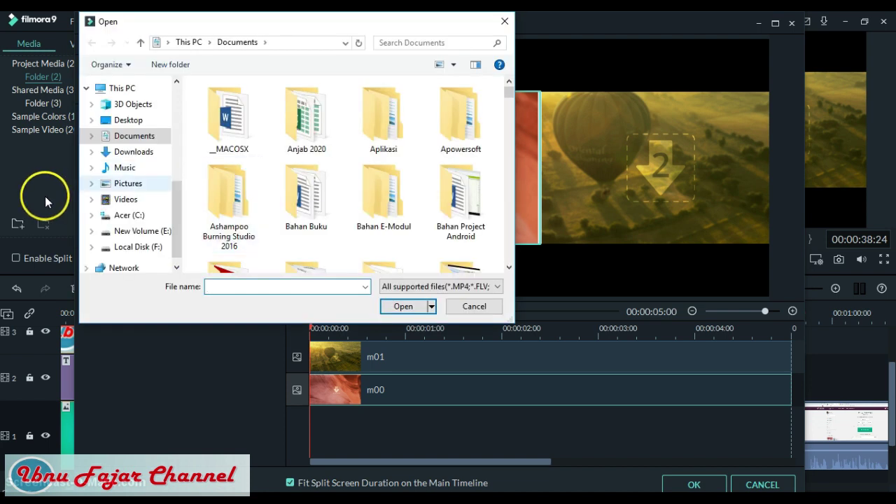
click(128, 183)
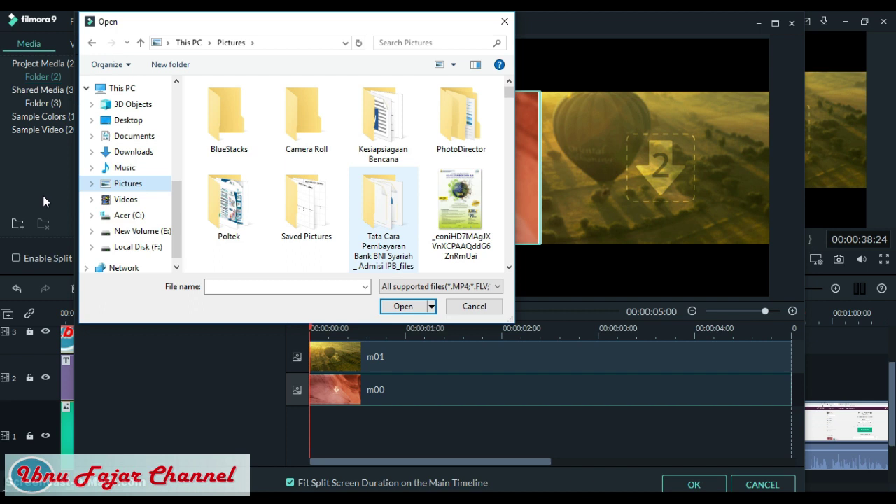
scroll(410, 196, down, 5)
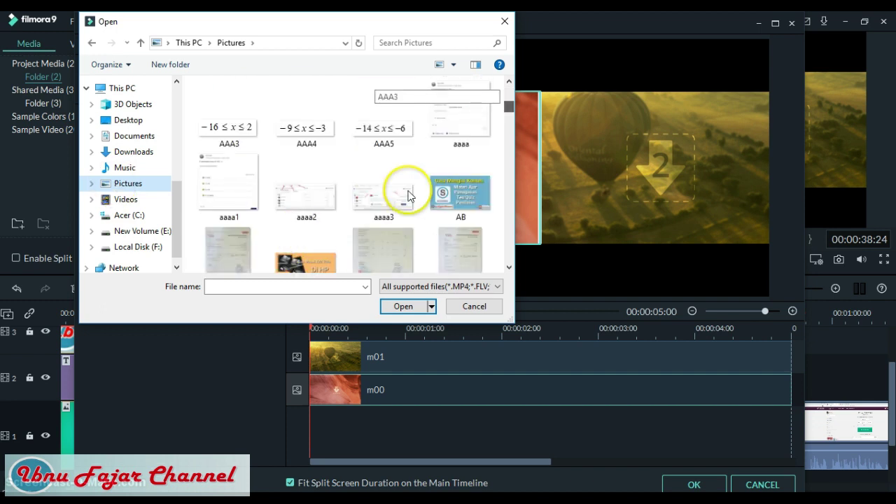
scroll(420, 189, down, 5)
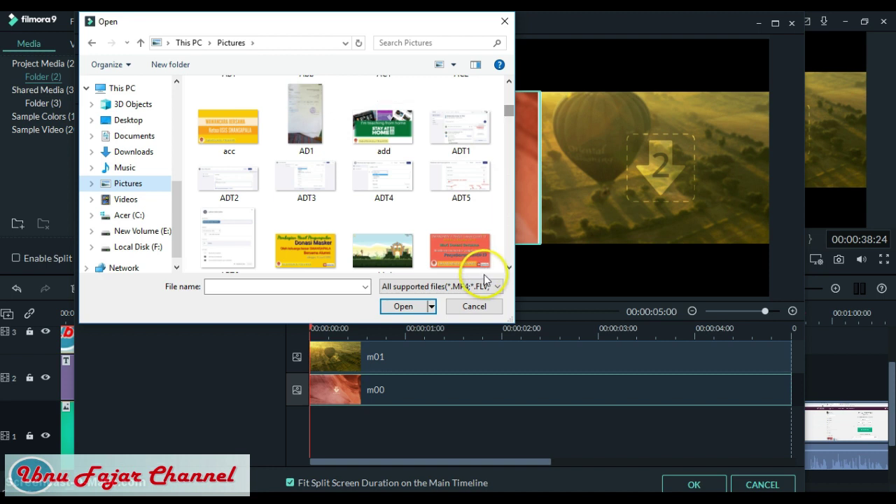
click(384, 123)
key(Return)
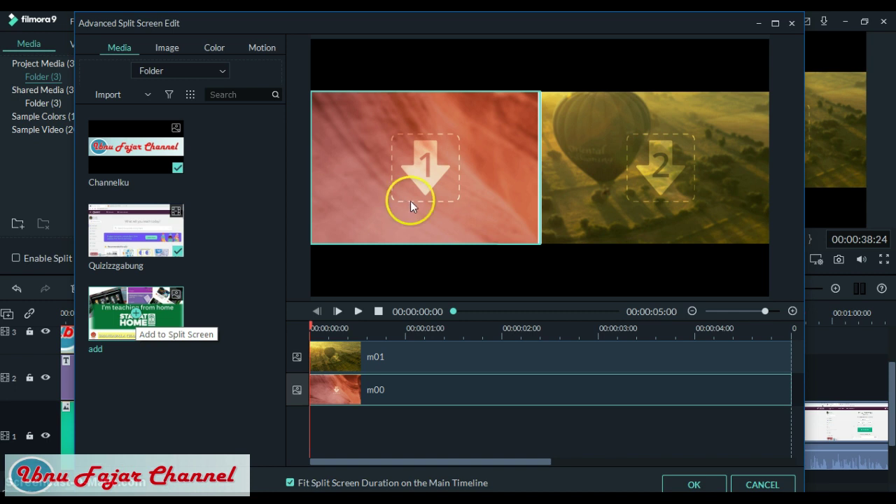
Step: Place the "add" image in area 1 of the split screen and scale it down until the whole picture fits
drag(433, 209, 447, 211)
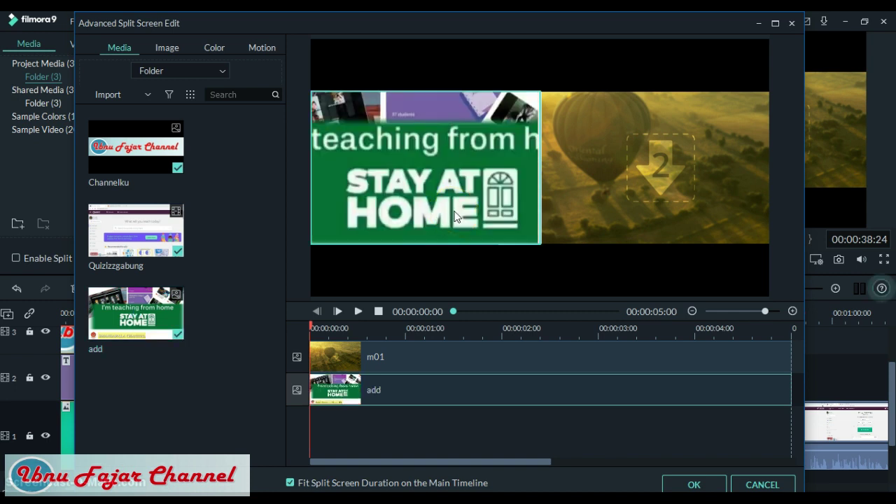
click(393, 212)
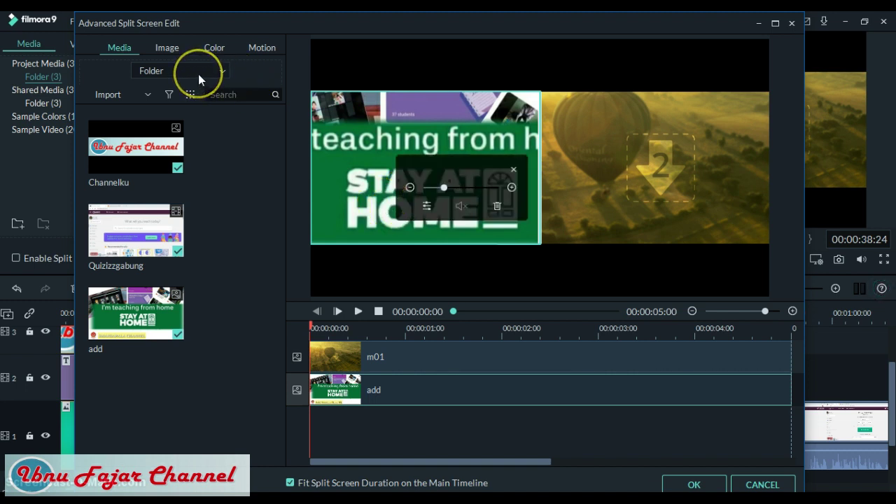
scroll(390, 216, up, 2)
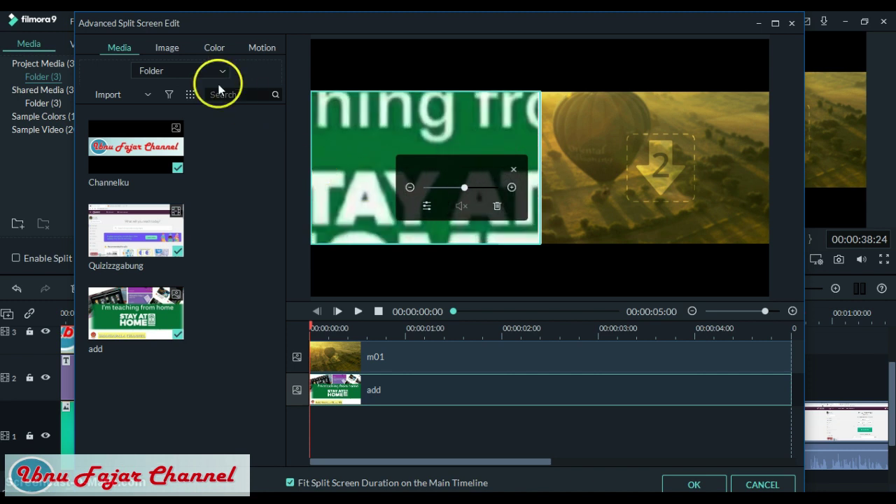
drag(464, 187, 434, 187)
scroll(198, 75, up, 1)
scroll(199, 74, down, 3)
scroll(198, 75, up, 2)
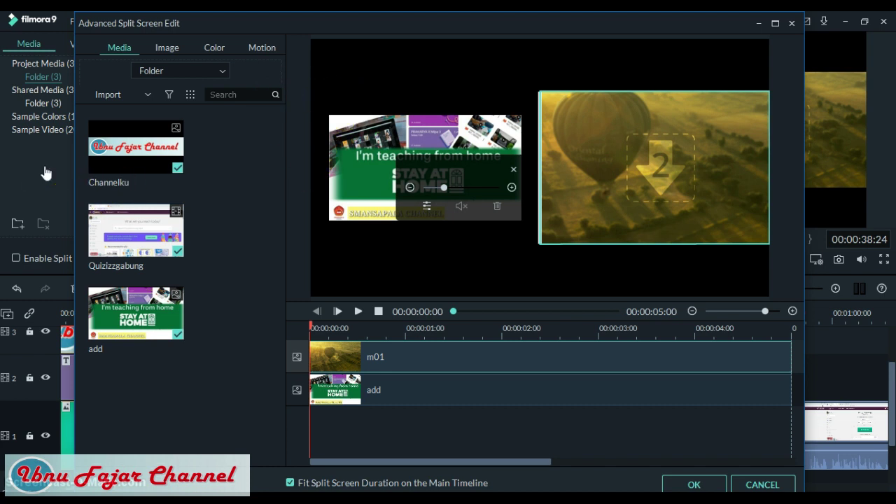
Step: Import image "6" from Pictures into area 2 of the split screen and scale the butterfly picture down to fit
click(109, 95)
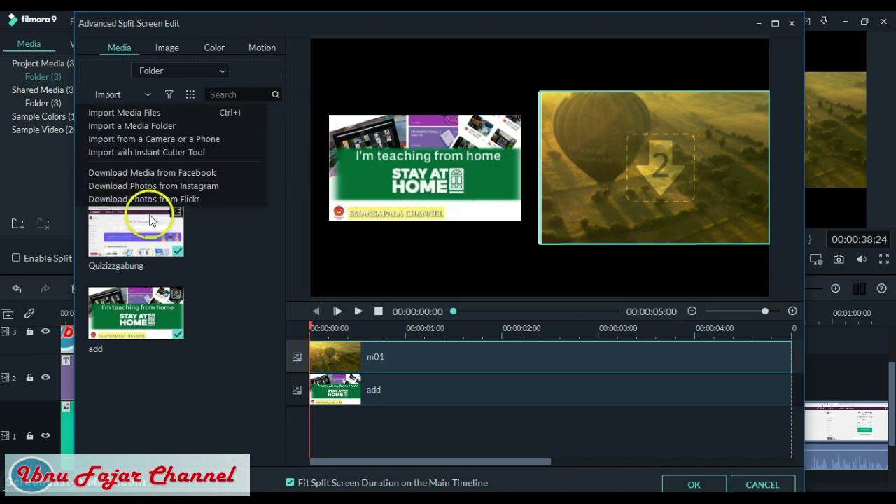
key(ctrl+i)
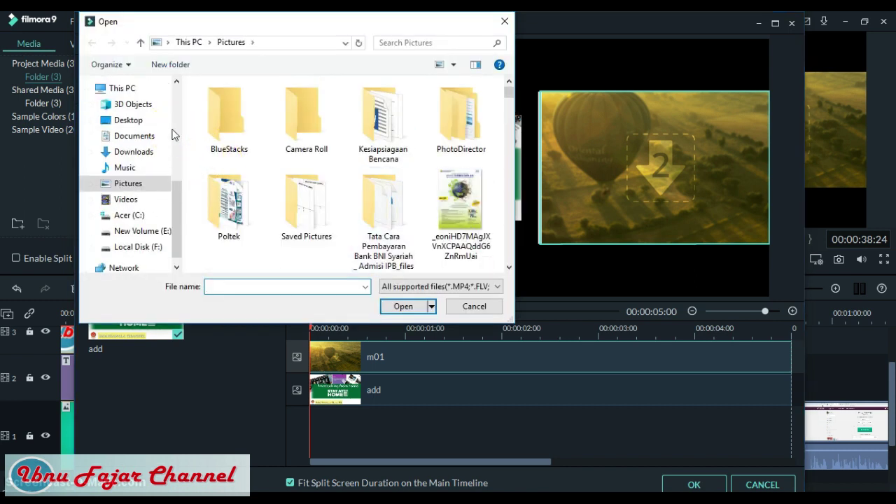
scroll(175, 136, down, 2)
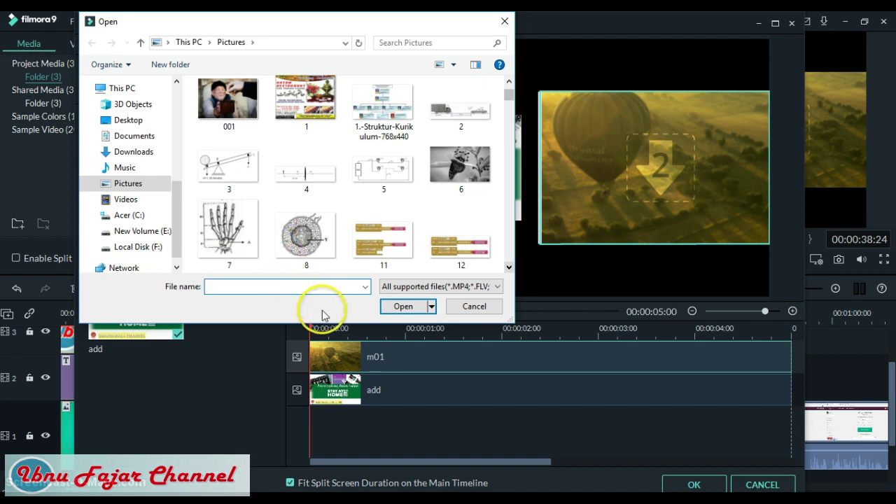
click(461, 170)
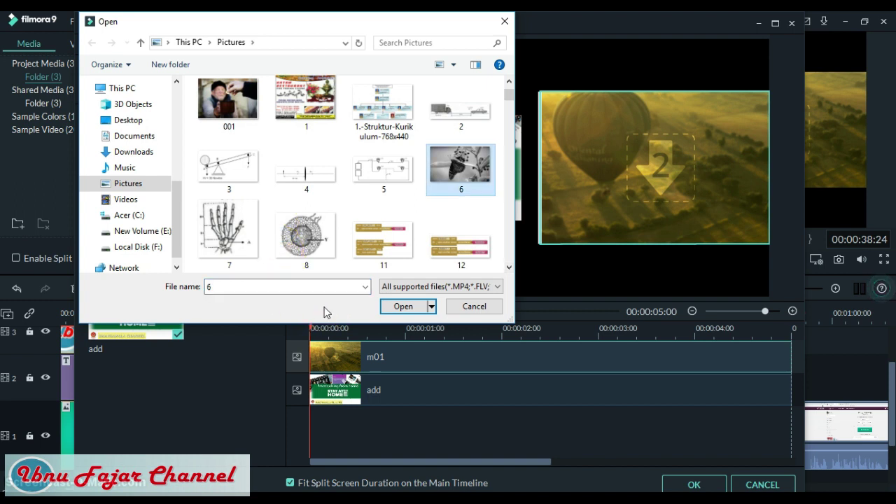
click(403, 306)
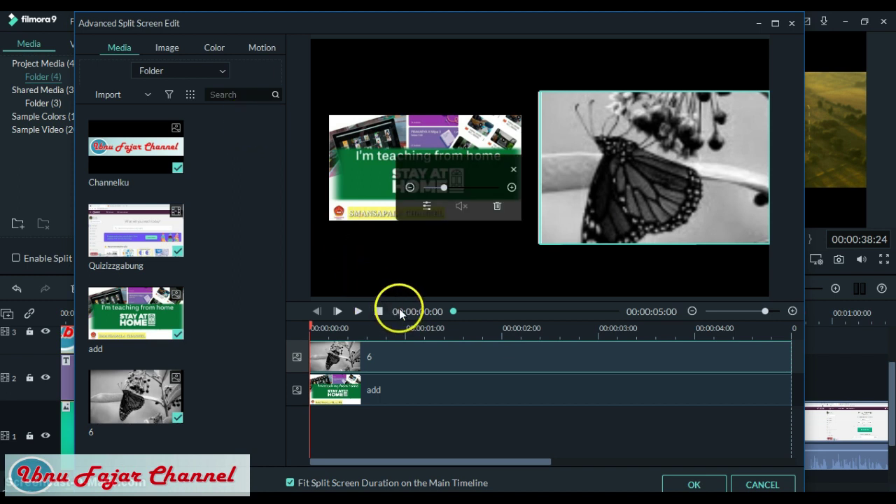
drag(444, 188, 434, 187)
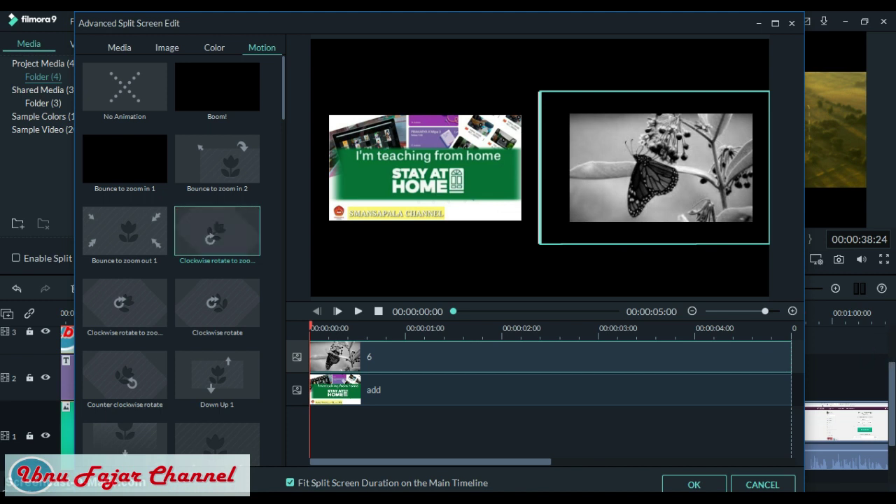
Step: Apply the first "Clockwise rotate to zoo..." motion to image 6, accept the split screen, and play the timeline until 00:00:47:08
click(191, 218)
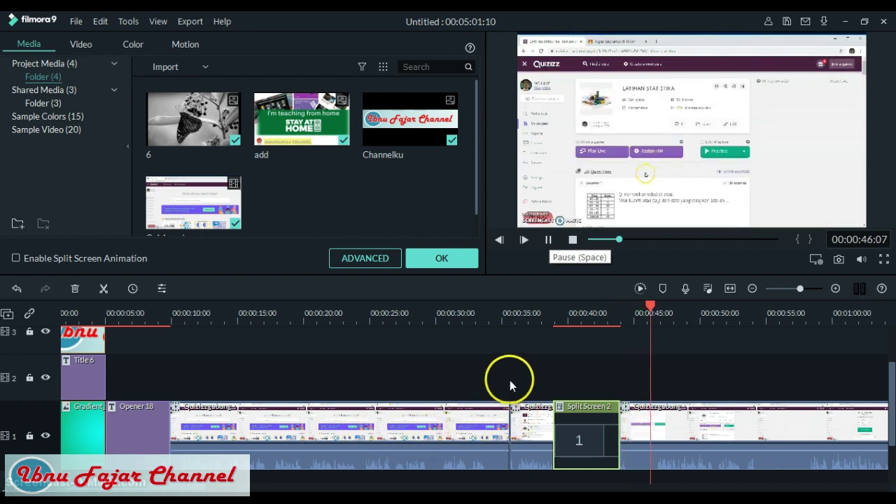
key(space)
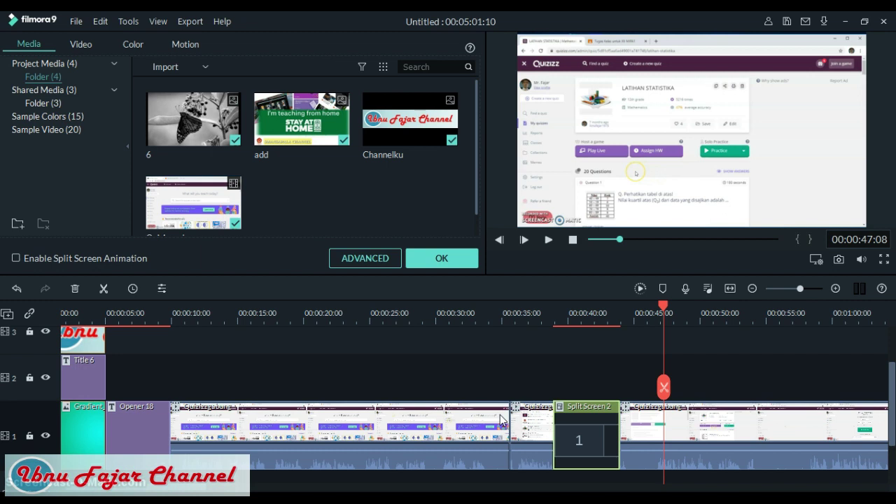
Step: Return to 00:00:23:13, examine the Advanced Color Correction adjustments of the first Quizizzgabung clip, and close them with the default values
key(Up)
key(Up)
key(Up)
key(Up)
key(Up)
key(Up)
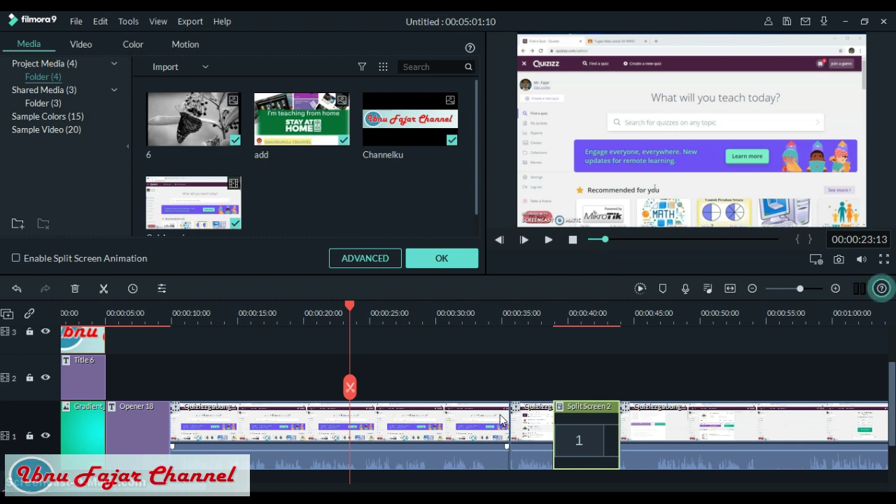
double_click(500, 417)
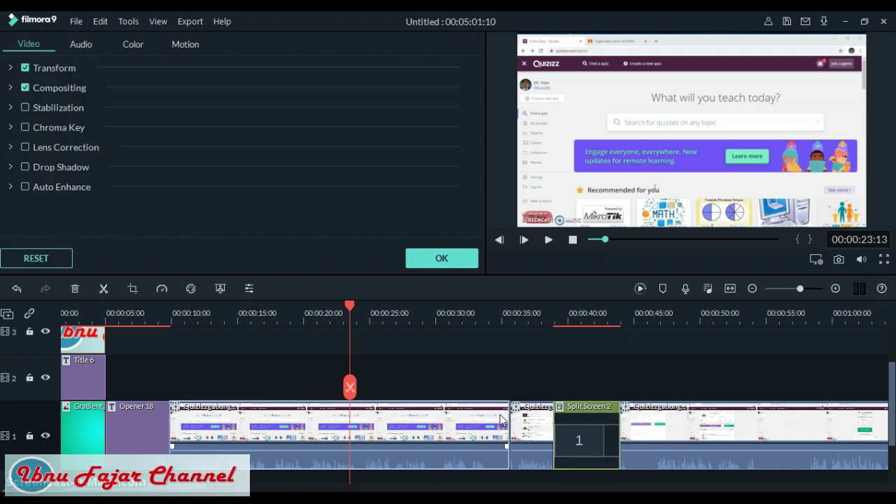
right_click(500, 416)
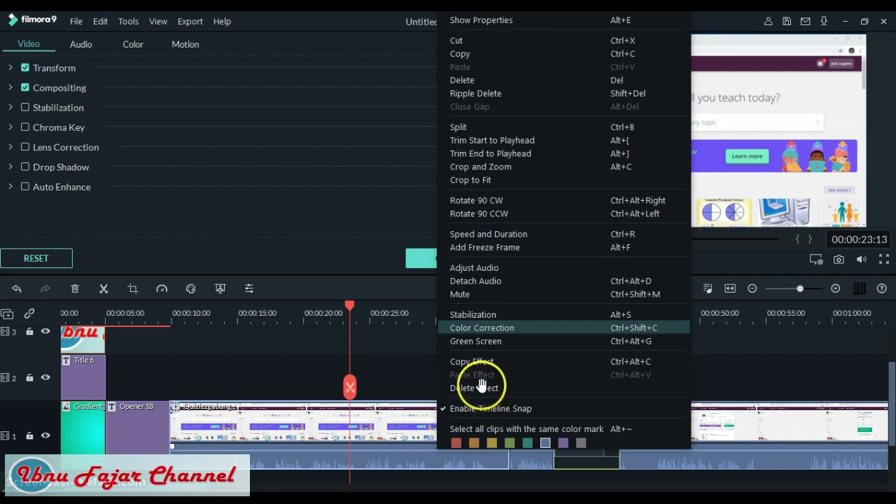
click(483, 389)
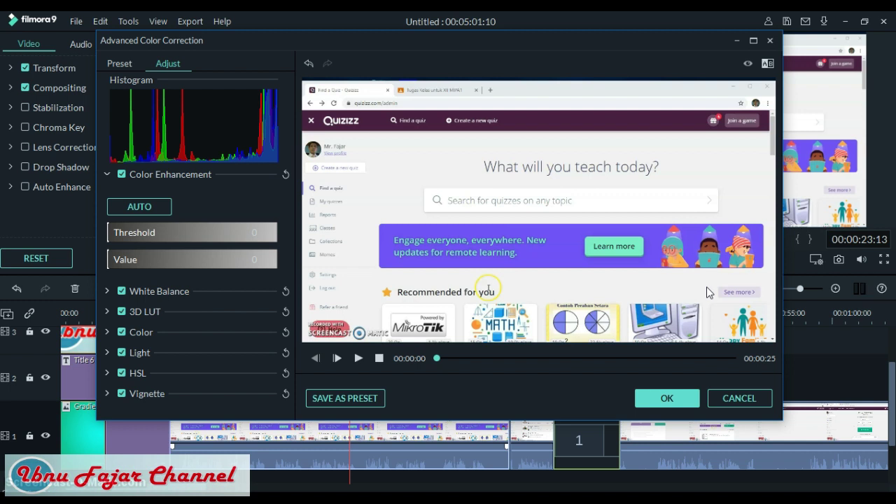
click(668, 398)
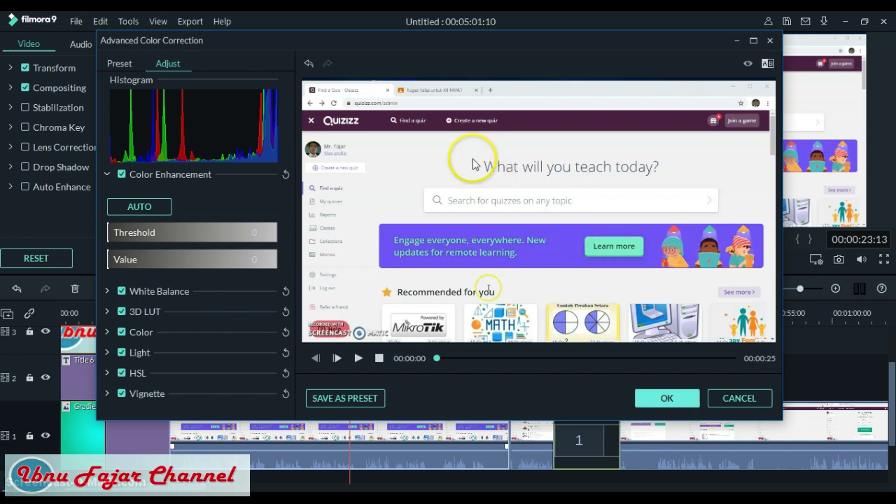
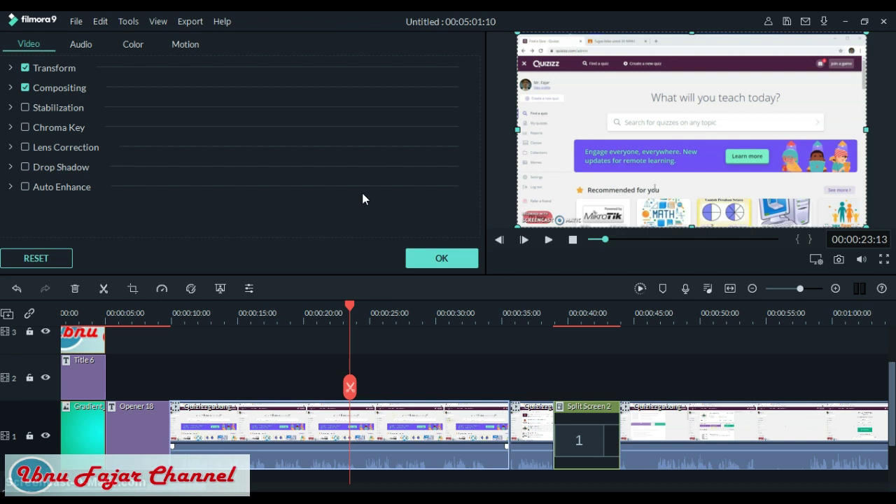
Step: Rotate the first Quizizzgabung clip upside down, by about 180 degrees, in its Transform settings
click(363, 214)
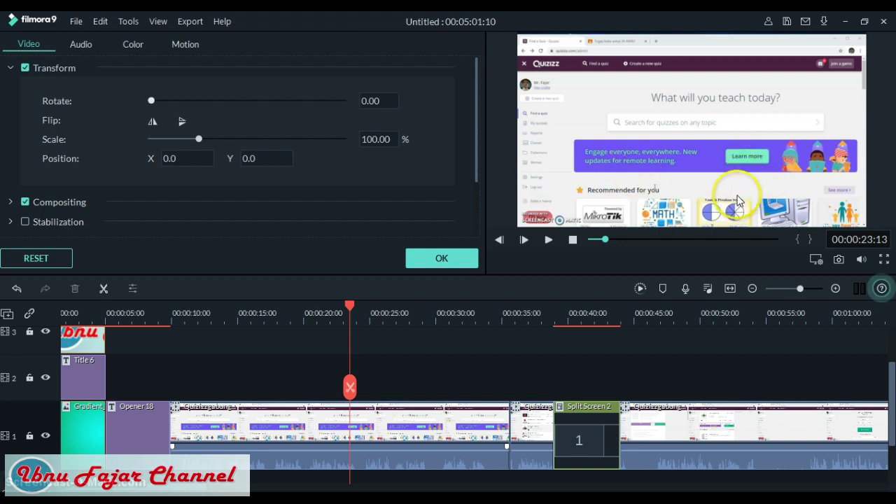
drag(151, 101, 247, 101)
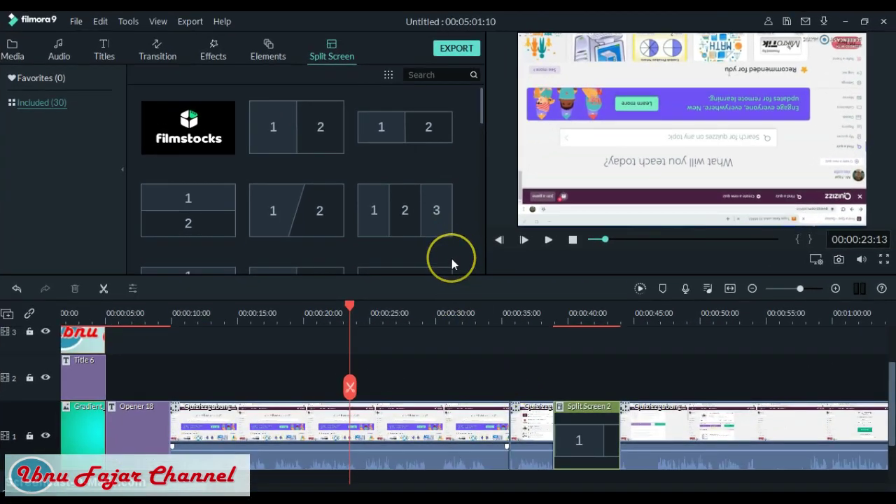
Step: Open the speed and duration settings of the first Quizizzgabung clip and lower its speed to 0.89
click(558, 385)
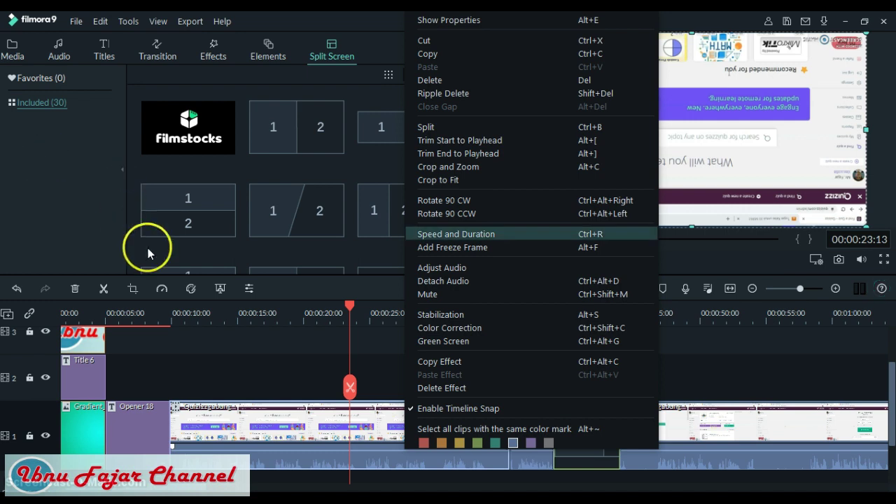
click(456, 234)
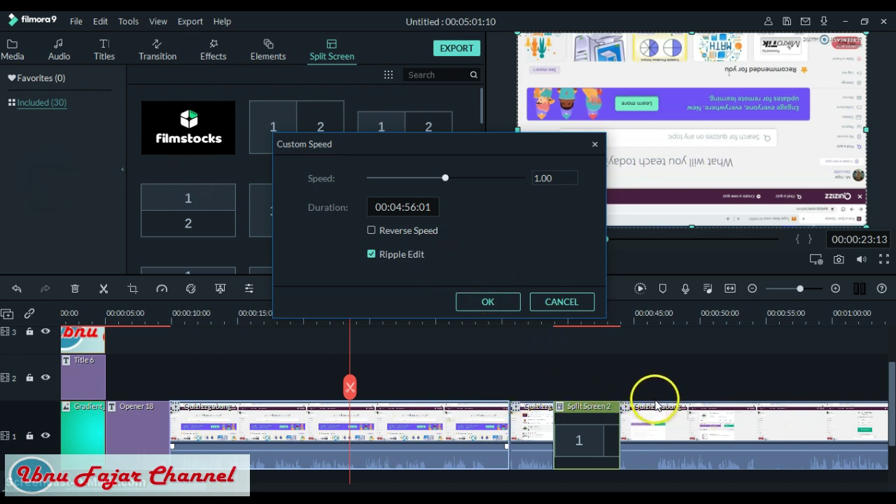
key(Down)
key(Down)
key(Down)
key(Down)
key(Down)
key(Down)
key(Down)
key(Down)
key(Down)
key(Down)
key(Down)
key(Down)
key(Down)
key(Down)
key(Down)
key(Down)
key(Down)
key(Down)
key(Down)
key(Down)
key(Down)
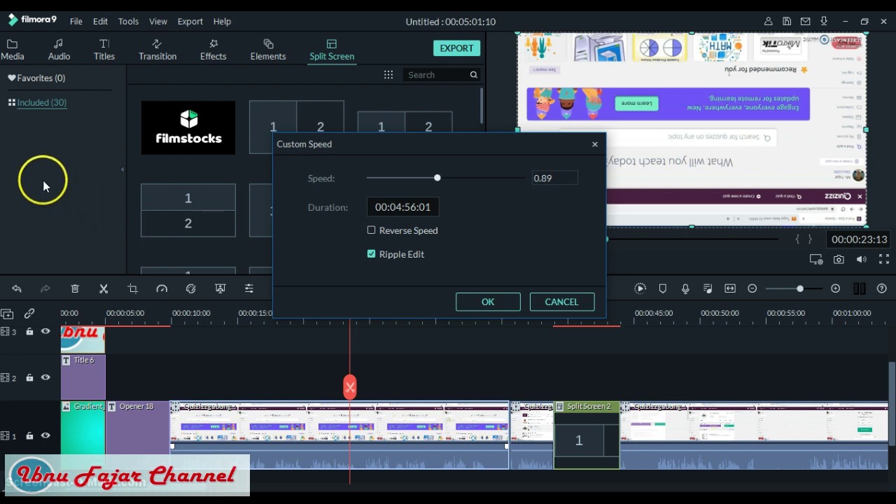
Step: Try the maximum speed of 100.00 for the clip and reset the speed to 1
drag(42, 151, 388, 293)
drag(387, 178, 522, 178)
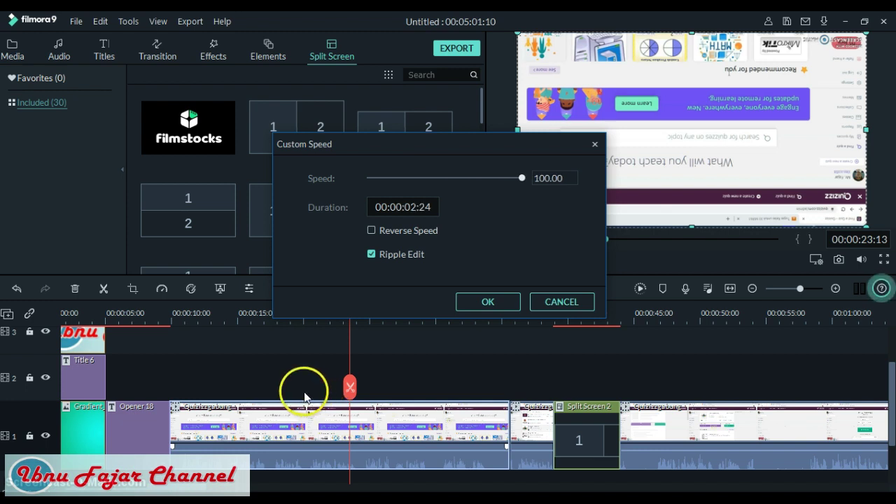
drag(522, 178, 445, 178)
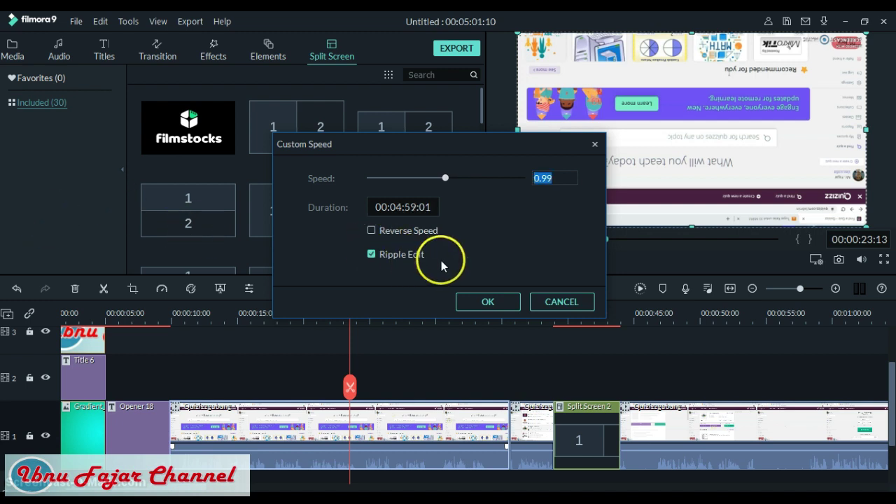
text(1)
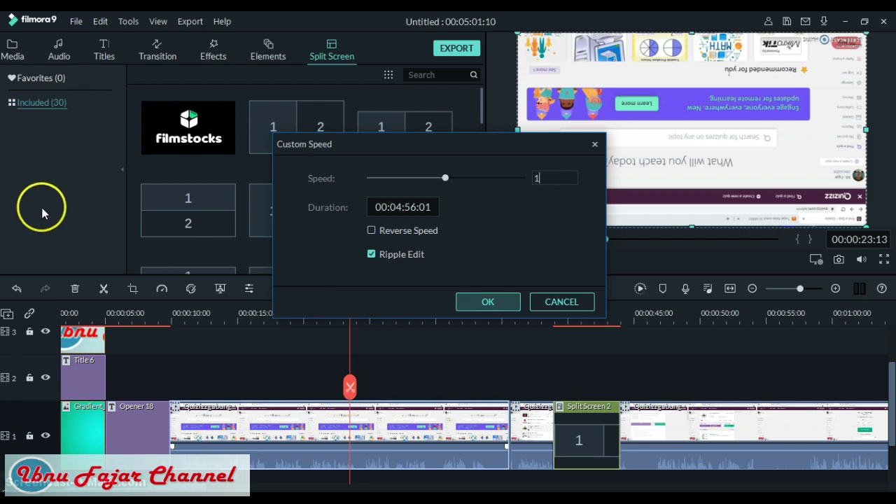
Step: Set the first Quizizzgabung clip's speed to 11.34 with Ripple Edit kept on, and accept the custom speed
mouse_move(445, 178)
mouse_down()
mouse_move(468, 178)
mouse_move(453, 178)
mouse_up()
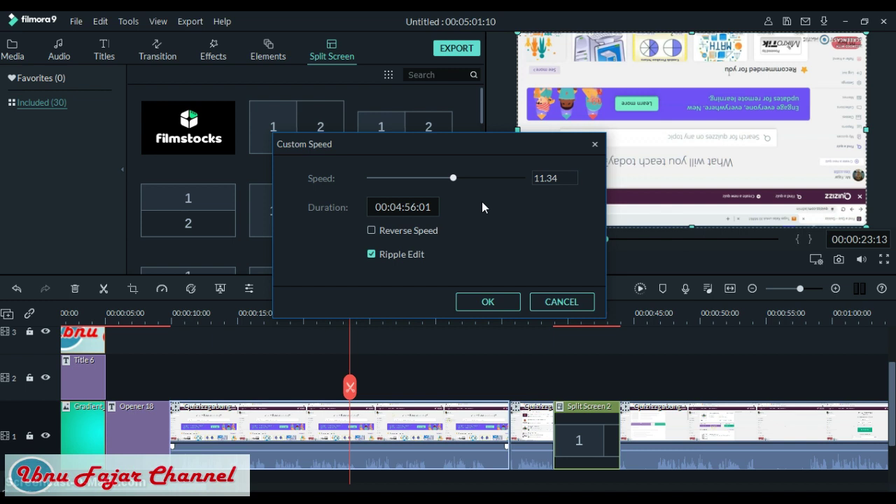
click(488, 302)
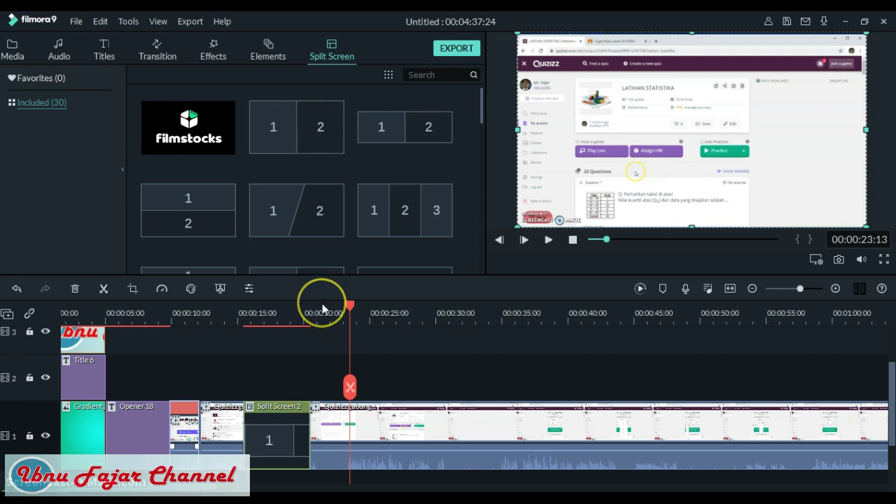
Step: Play the timeline across the sped-up Quizizzgabung clip and pause at 00:00:14:14
drag(360, 308, 433, 319)
key(space)
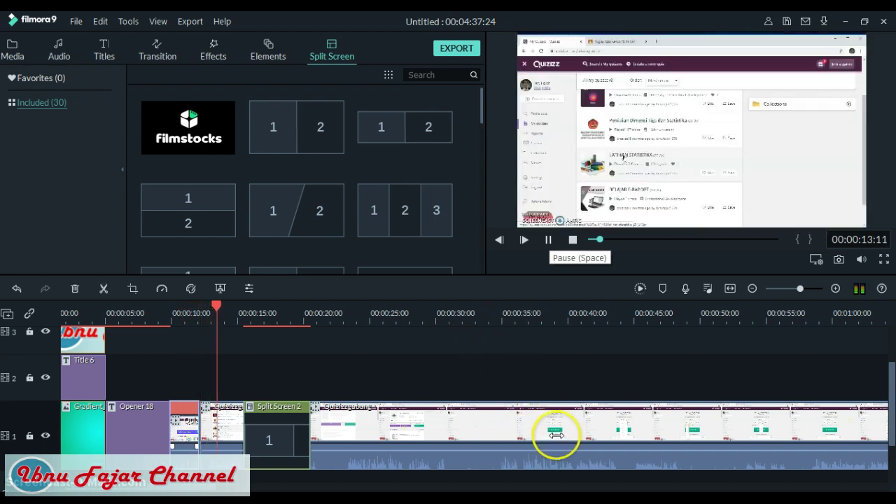
key(space)
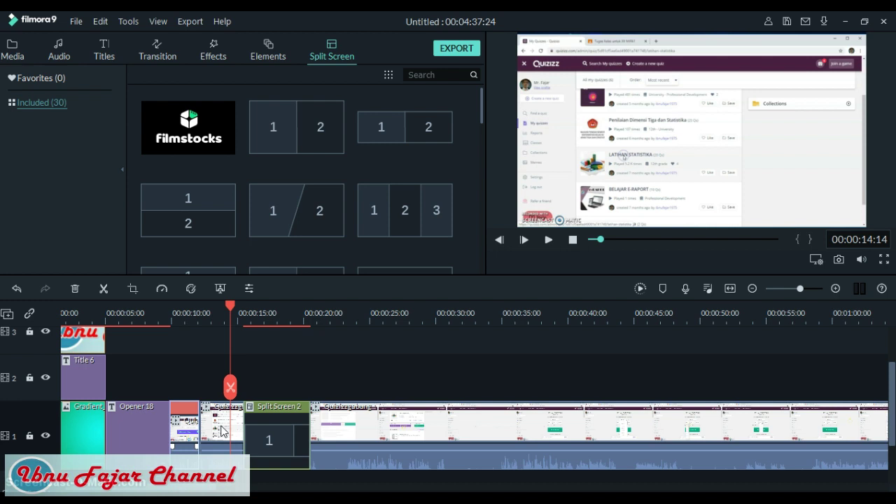
Step: Move the playhead back to 00:00:09:23, at the joint between Opener 18 and the sped-up Quizizzgabung clip
mouse_move(293, 306)
mouse_down()
mouse_move(320, 306)
mouse_move(220, 306)
mouse_move(327, 306)
mouse_up()
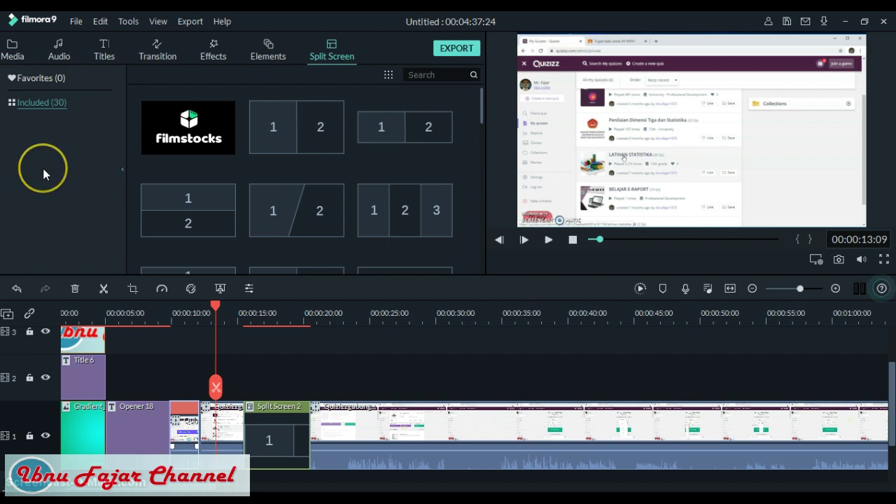
key(Right)
key(Right)
key(Left)
key(Left)
key(Left)
key(Left)
key(Left)
key(Left)
key(Left)
key(Left)
key(Left)
key(Left)
key(Left)
key(Left)
key(Left)
key(Left)
key(Left)
key(Left)
key(Left)
key(Left)
key(Left)
key(Left)
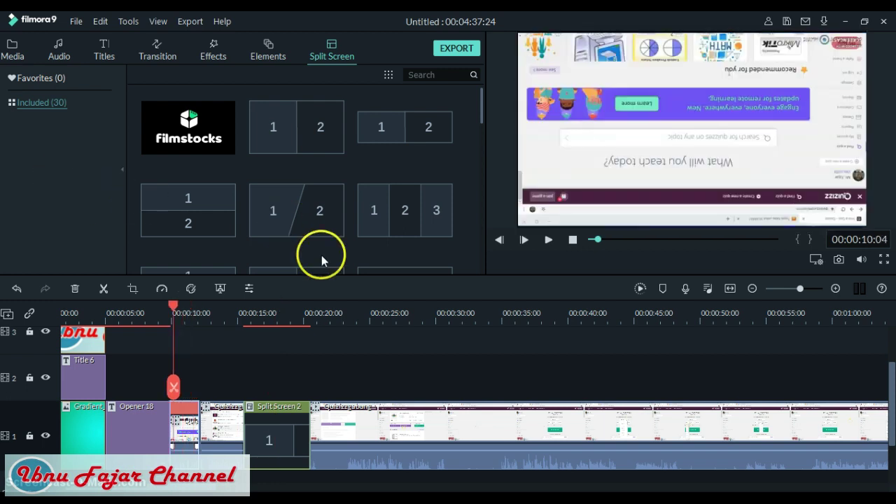
key(Right)
key(Right)
key(Right)
key(Right)
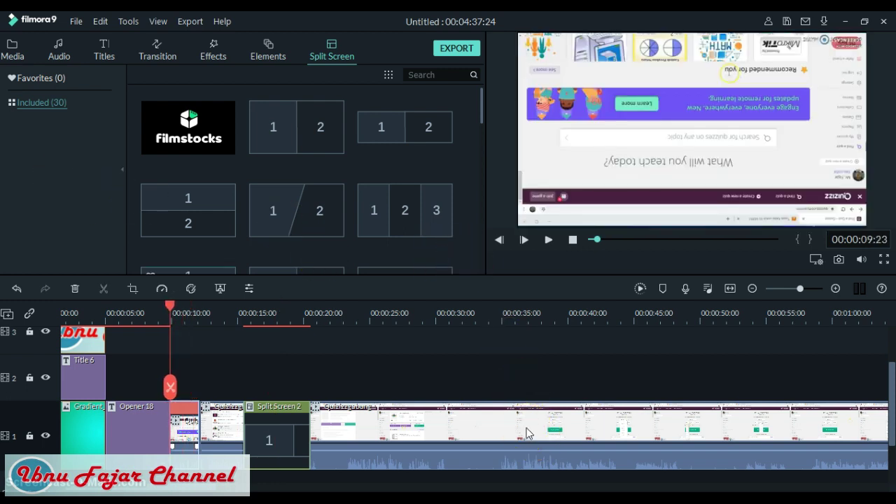
Step: Insert the Countdown 4 sample video on track 1 between Opener 18 and the sped-up Quizizzgabung clip
click(260, 265)
click(13, 51)
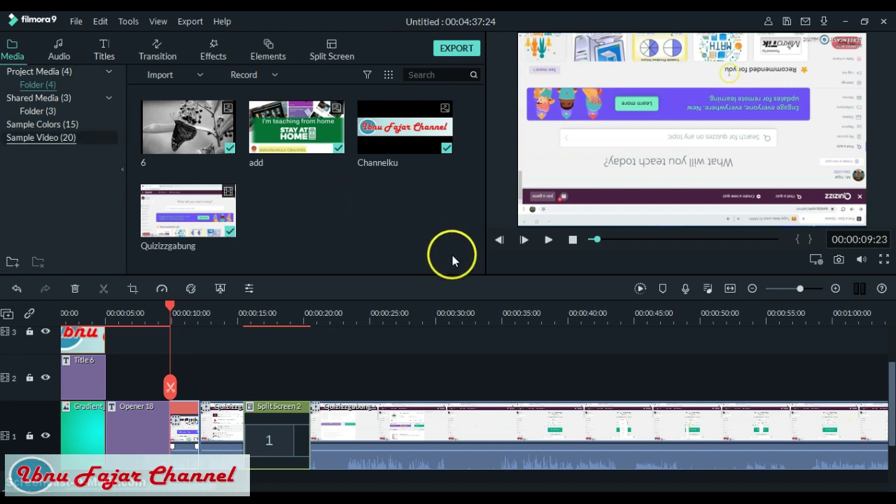
click(41, 138)
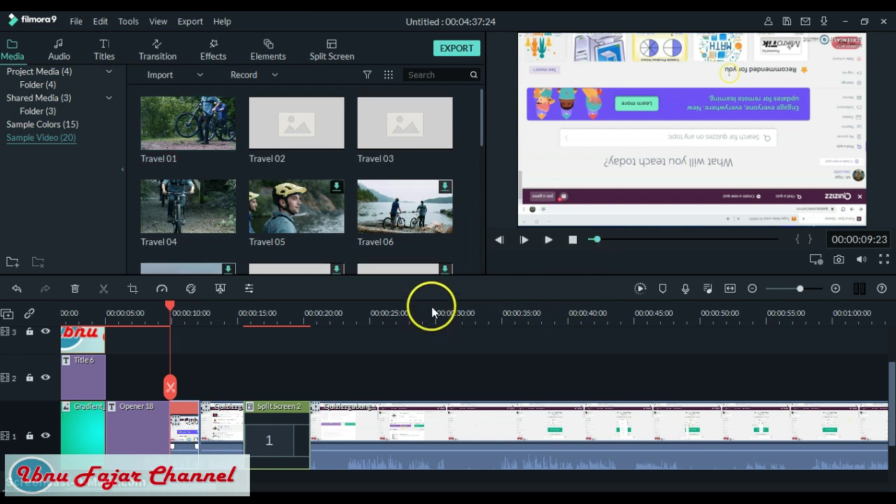
scroll(297, 181, down, 5)
scroll(297, 181, up, 1)
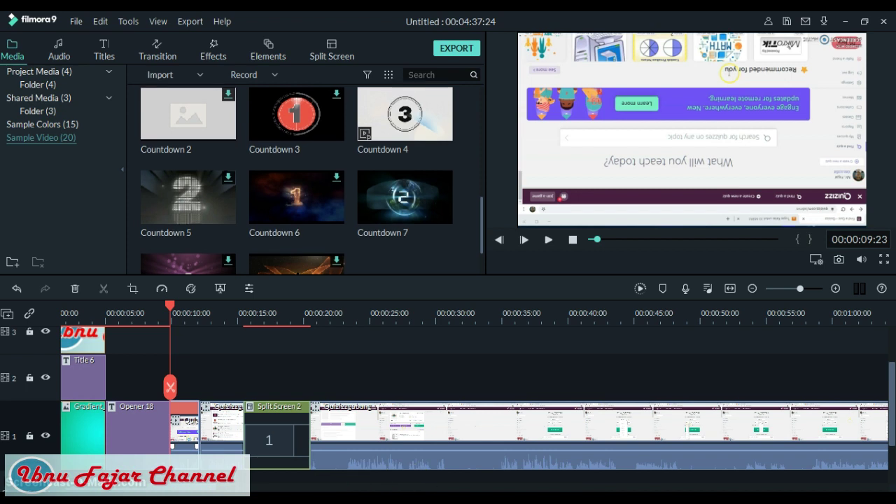
scroll(297, 181, up, 1)
mouse_move(405, 136)
drag(405, 135, 347, 430)
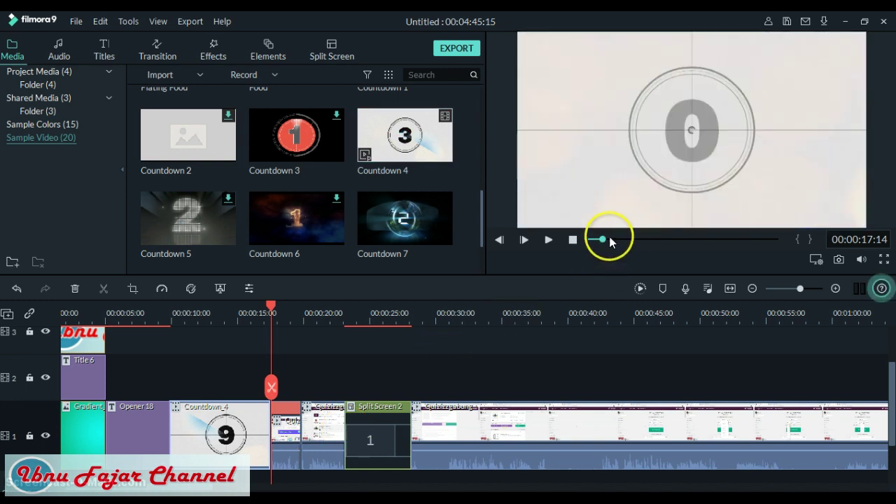
Step: Play Countdown 4 from its start until 00:00:14:07 and reverse its playback at speed 1.00 in the Custom Speed settings
key(Up)
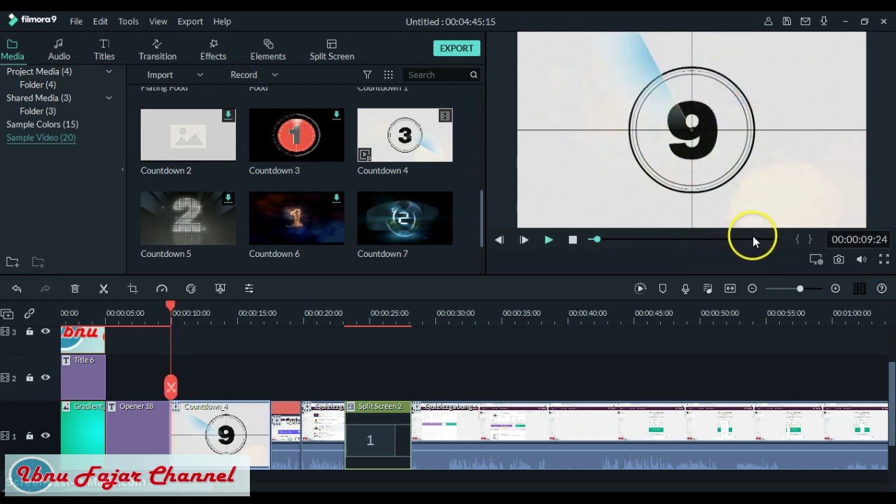
key(space)
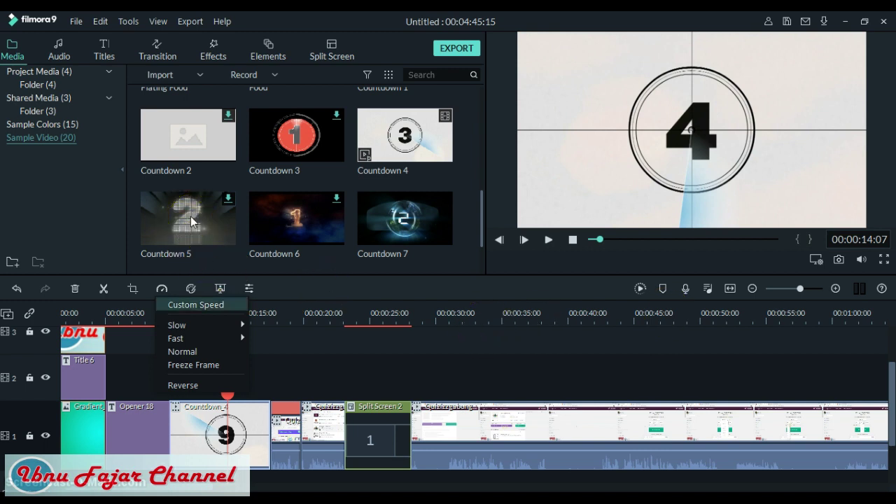
click(195, 305)
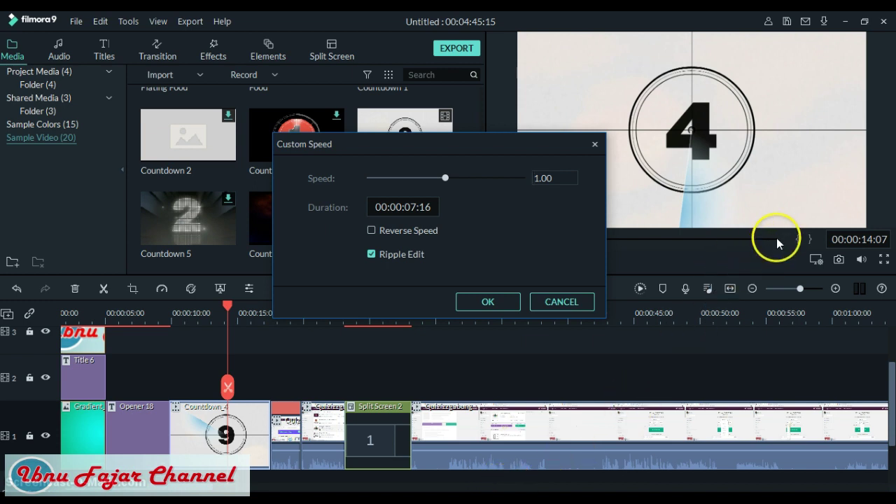
key(space)
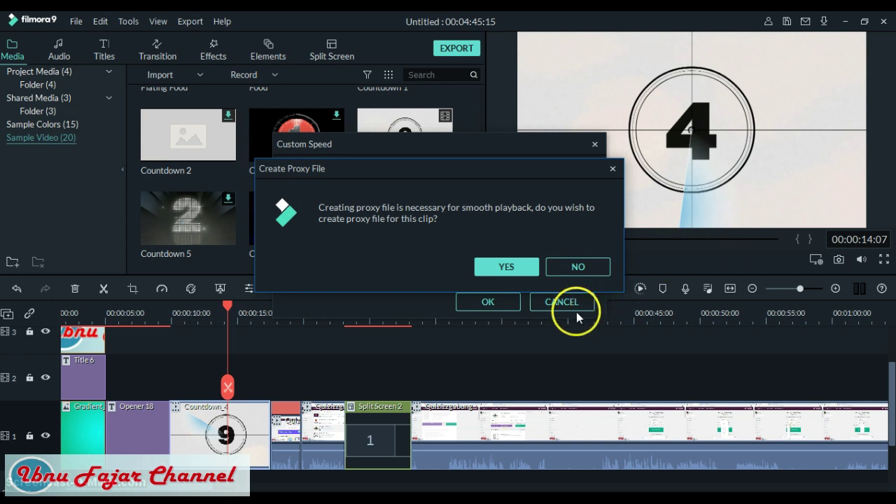
click(510, 311)
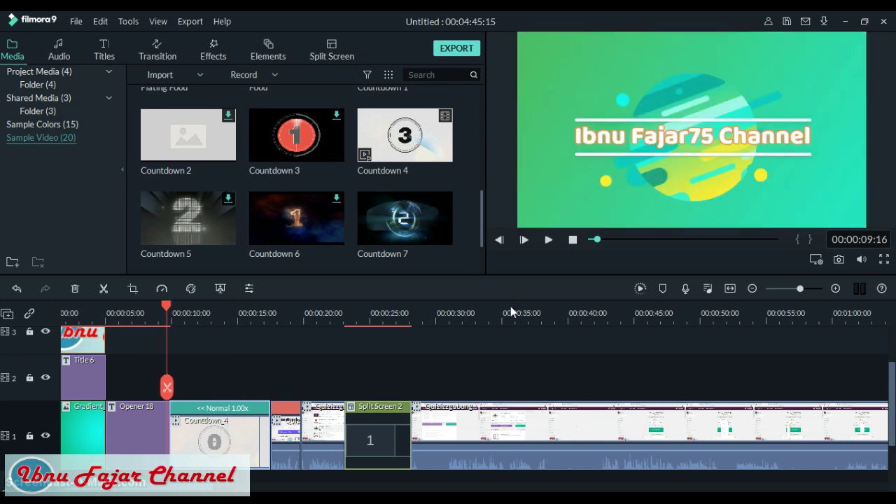
Step: Play the timeline from 00:00:09:16 through the reversed Countdown 4 clip and stop at 00:00:18:06
key(space)
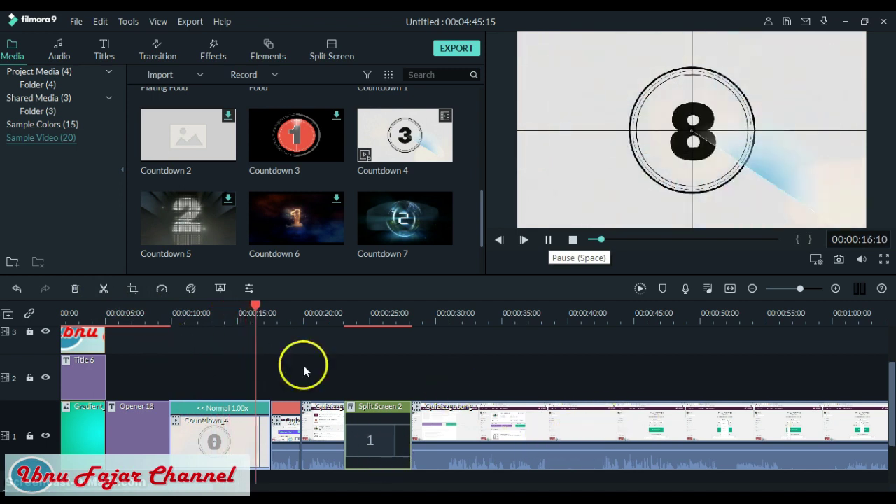
click(73, 286)
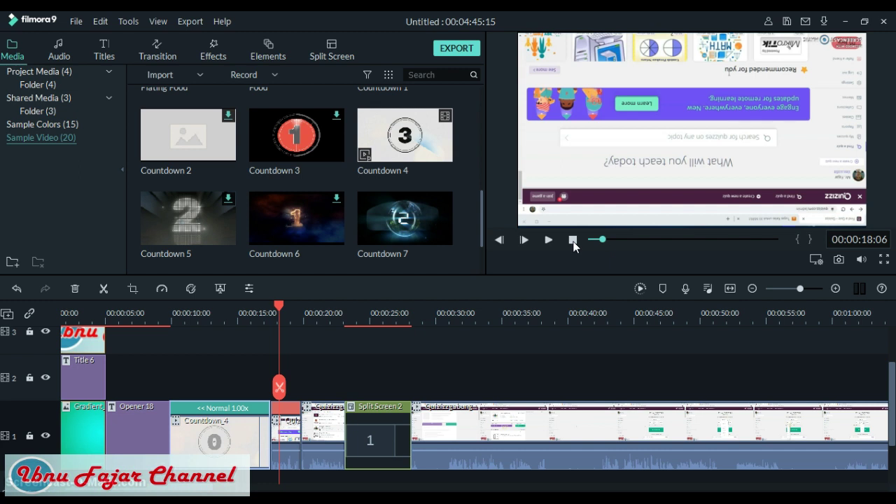
click(510, 207)
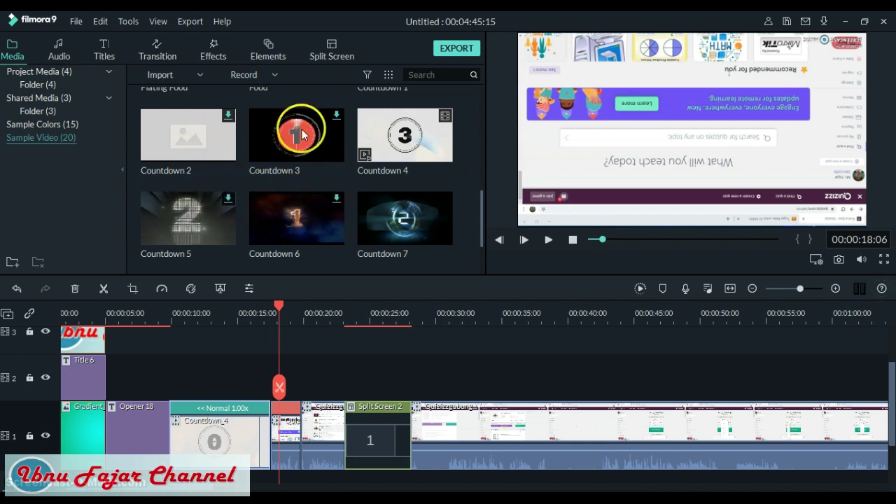
Step: Return to 00:00:03:01 and apply the Linear 14 transition to both ends of the Gradient_2 clip
key(Left)
key(Left)
key(Left)
key(Left)
key(Left)
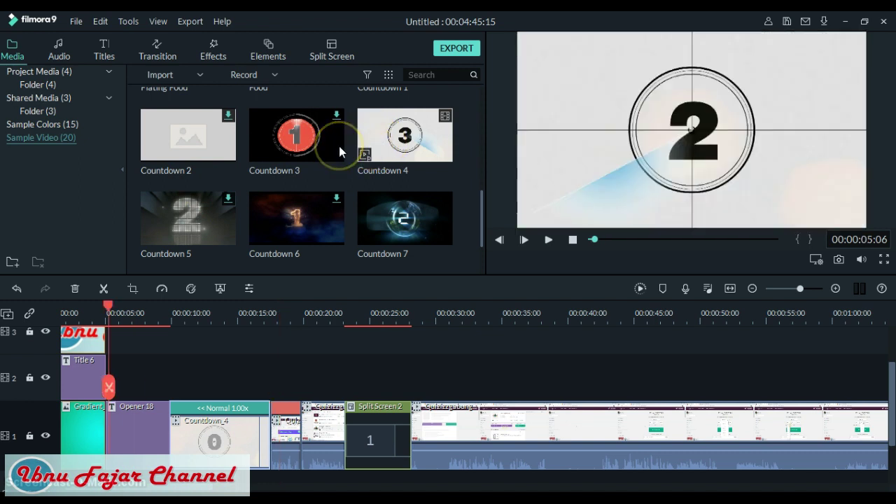
key(Left)
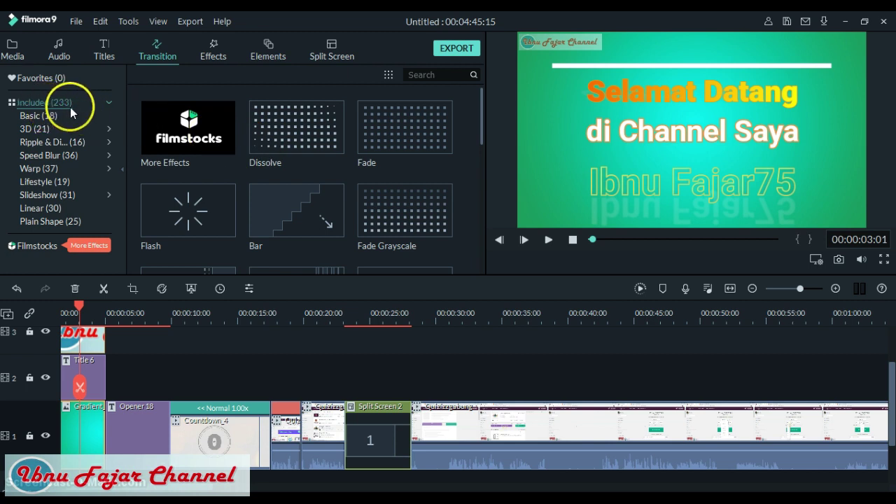
scroll(67, 111, down, 10)
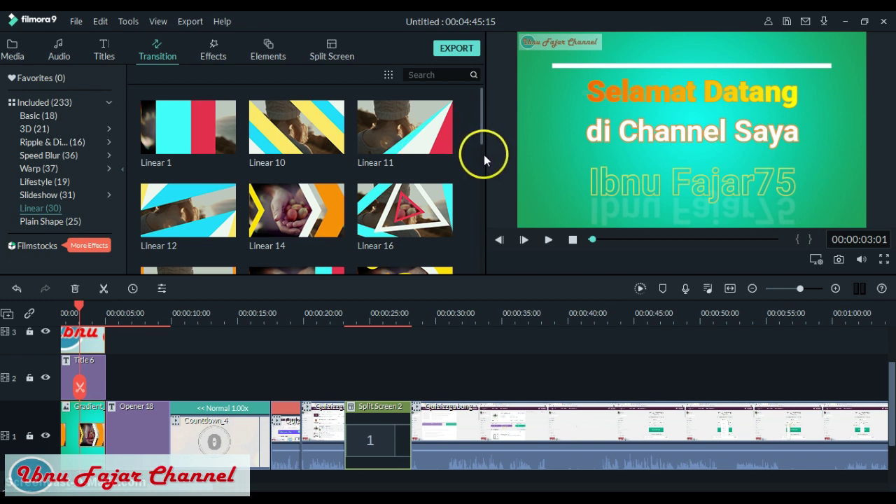
Step: Play the opening with its transitions from the timeline's beginning until 00:00:05:23
key(Home)
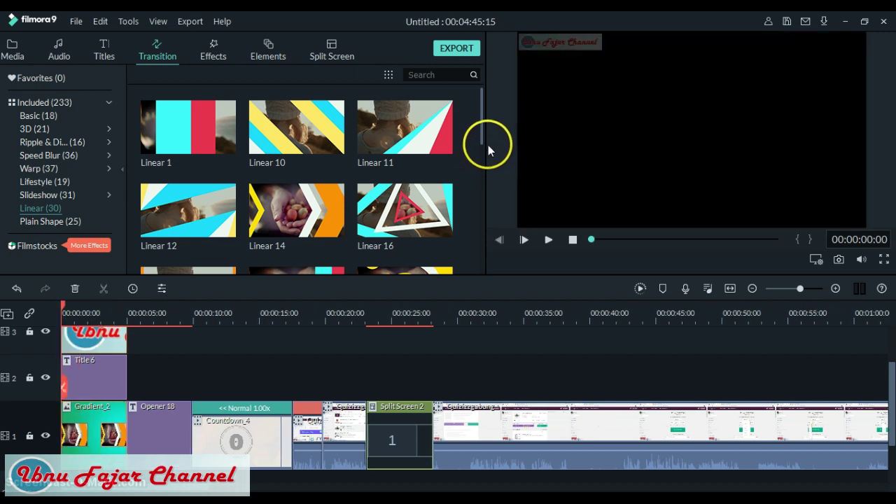
key(space)
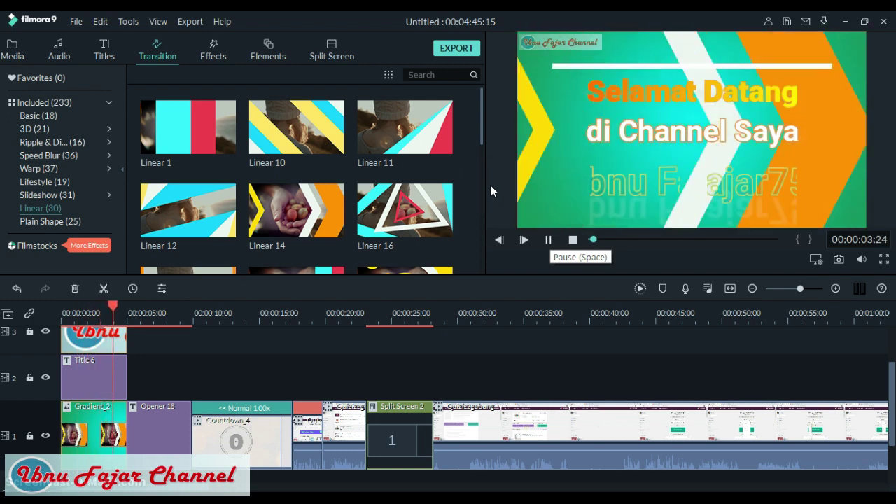
key(space)
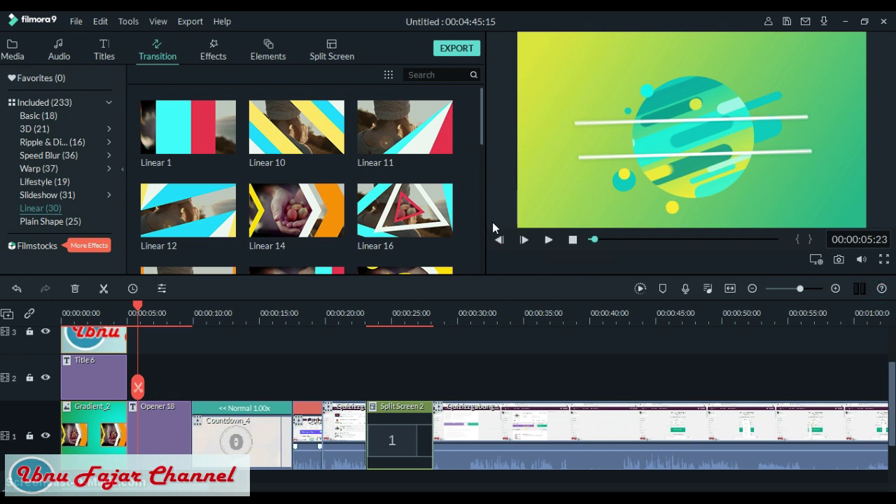
Step: Move the playhead to 00:00:17:15 and select the sped-up Quizizzgabung clip after the countdown
click(379, 237)
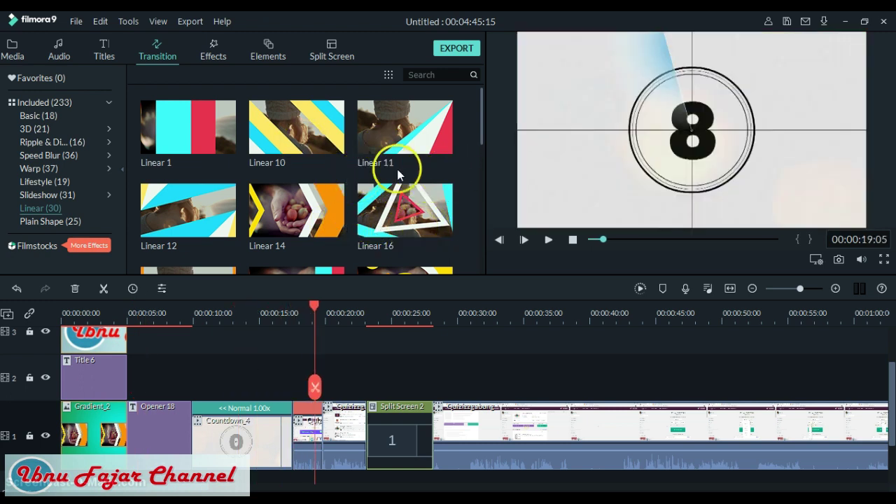
key(Left)
key(Left)
key(Left)
key(Left)
key(Left)
key(Left)
key(Left)
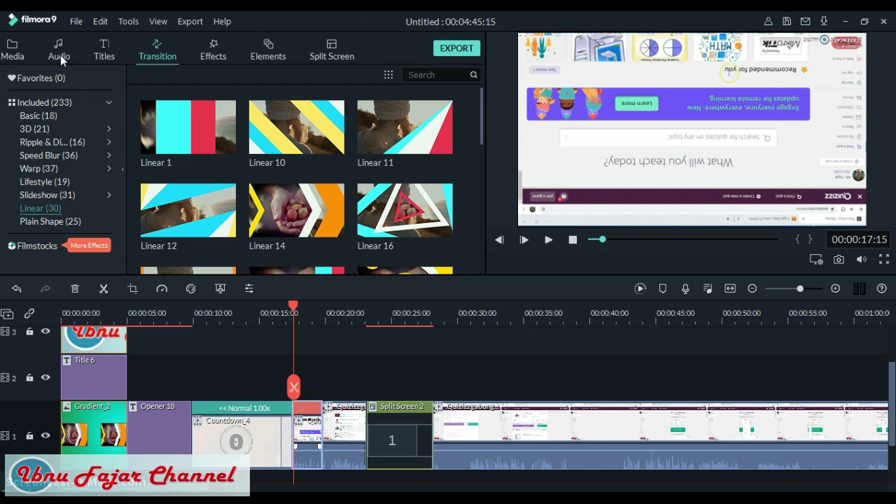
Step: Add the B&W Film effect on the track above the sped-up Quizizzgabung clip at 00:00:17:15
click(61, 79)
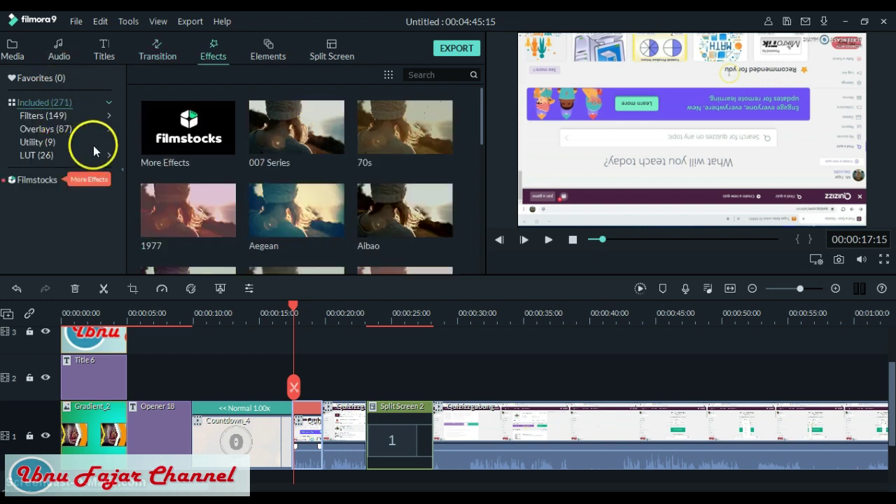
scroll(102, 152, down, 3)
scroll(101, 151, down, 1)
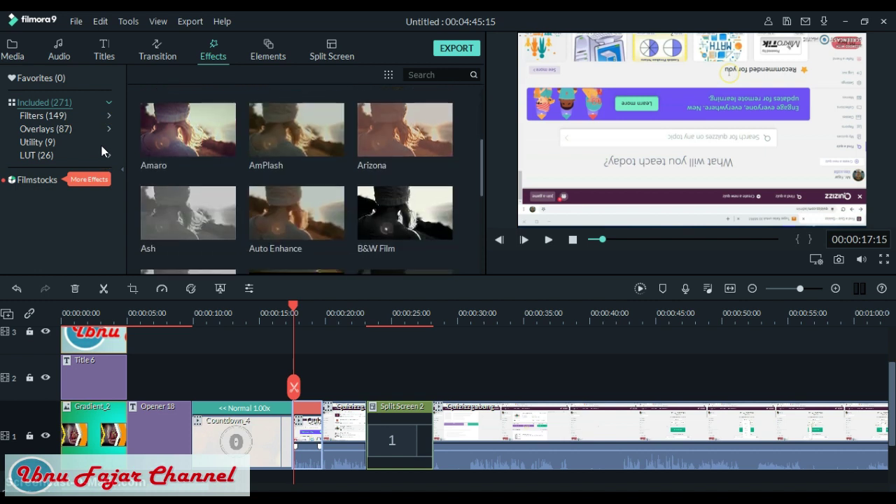
scroll(102, 151, down, 1)
scroll(102, 151, up, 1)
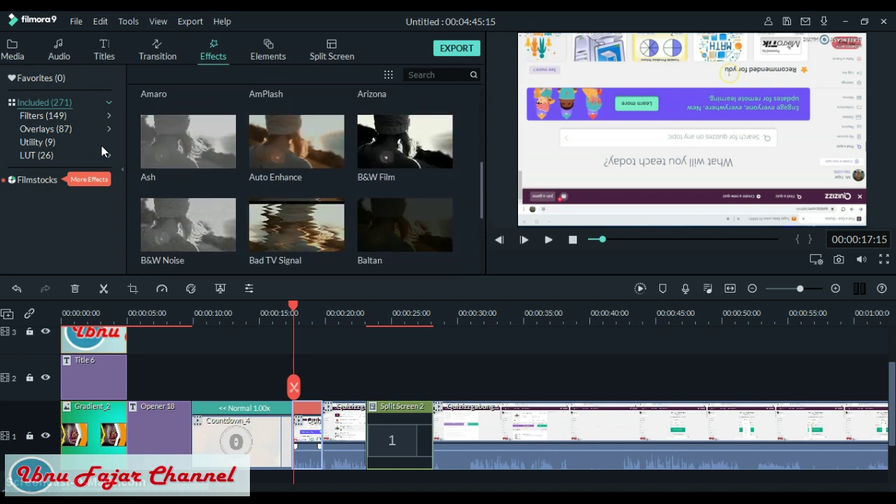
scroll(102, 151, up, 2)
scroll(102, 151, down, 1)
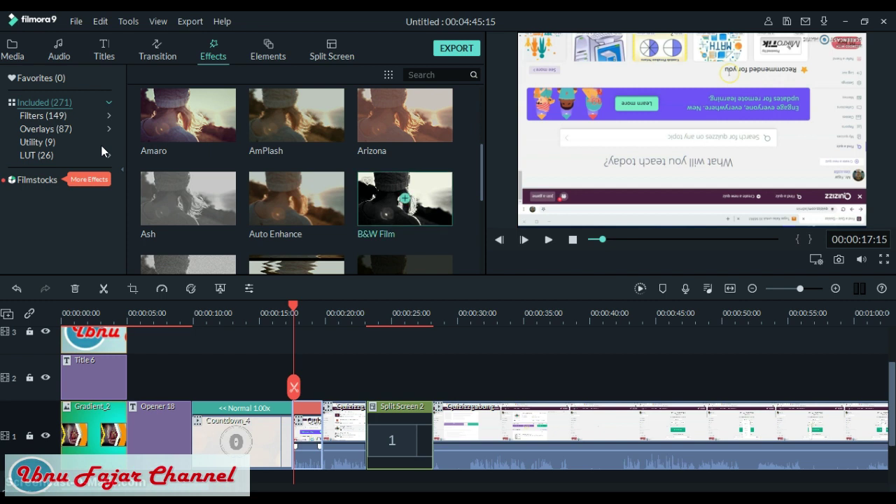
click(92, 140)
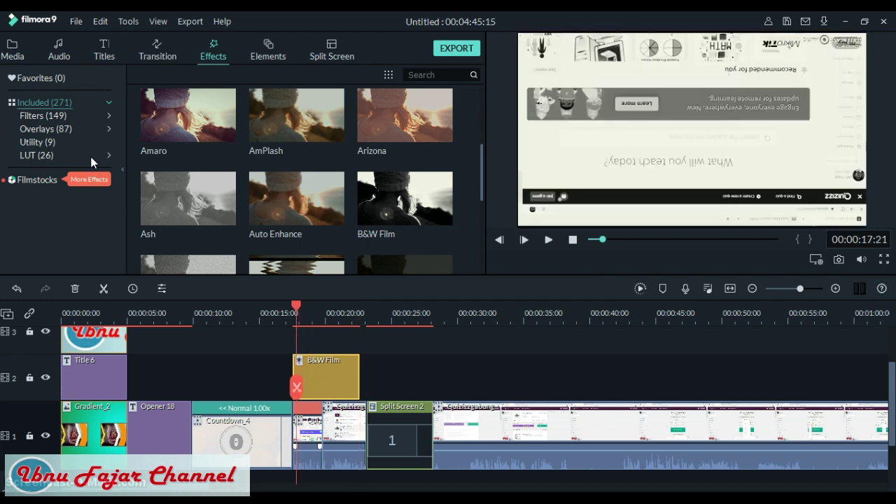
Step: Play and step back and forth through the footage under the B&W Film effect, ending at 00:00:23:17 in the split screen
click(52, 181)
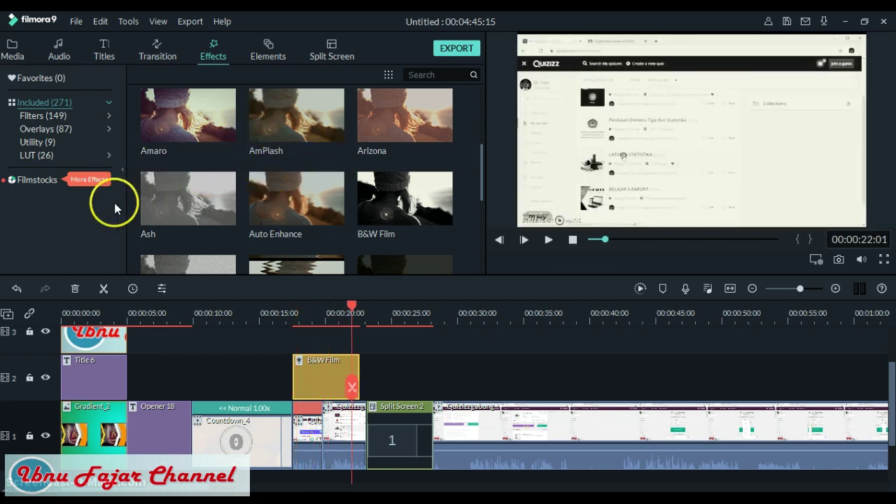
key(Left)
key(Left)
key(Left)
key(Left)
key(Left)
key(Left)
key(Left)
key(Left)
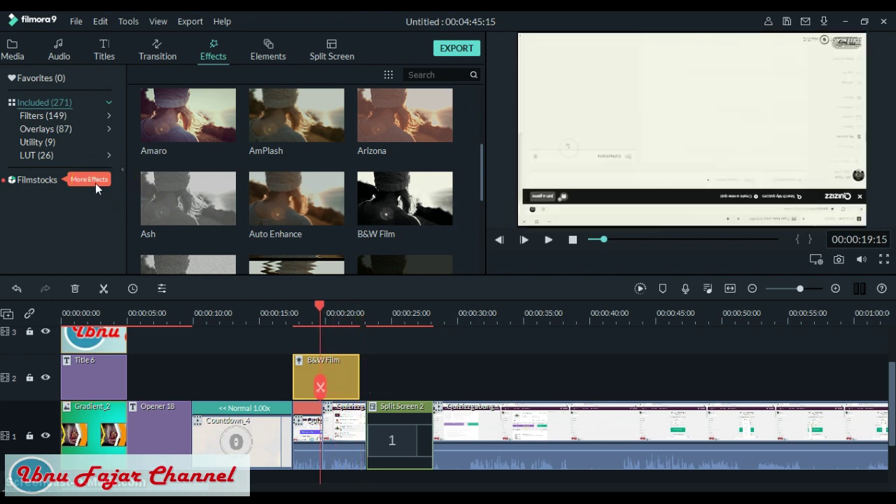
key(Right)
key(Right)
key(Right)
key(Right)
key(Right)
key(Right)
key(Right)
key(Right)
click(60, 196)
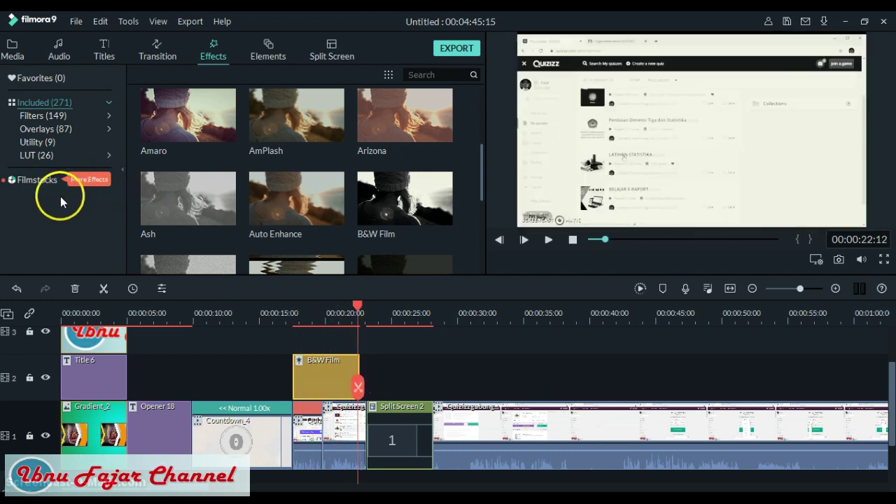
key(Left)
key(Left)
key(Left)
key(Left)
key(Left)
key(Left)
key(Left)
key(Left)
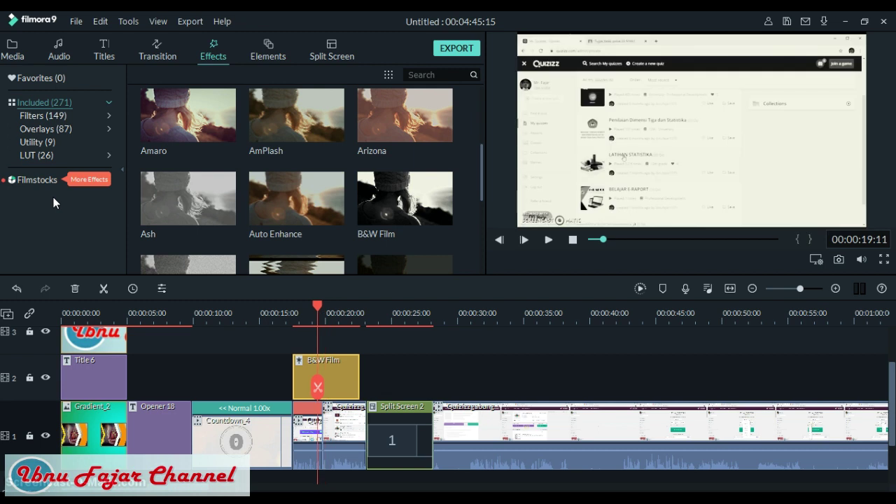
click(190, 88)
key(Right)
key(Right)
key(Right)
key(Right)
key(Right)
key(Right)
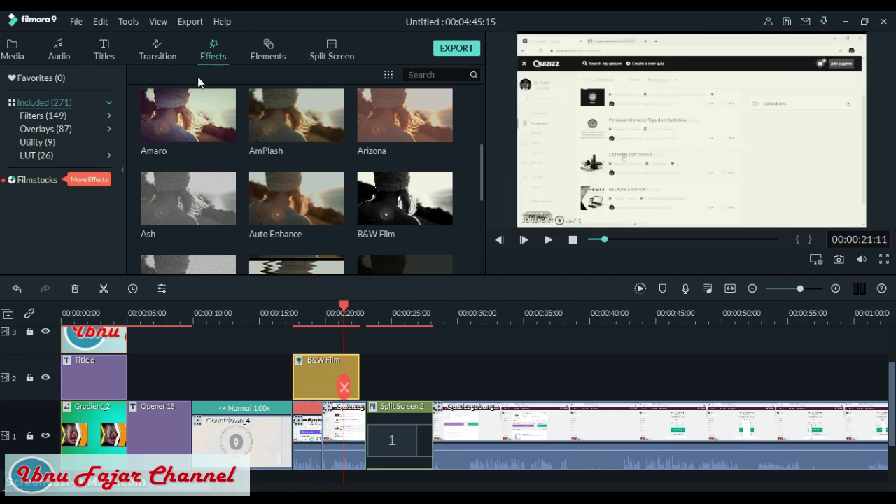
key(Left)
key(Left)
key(Left)
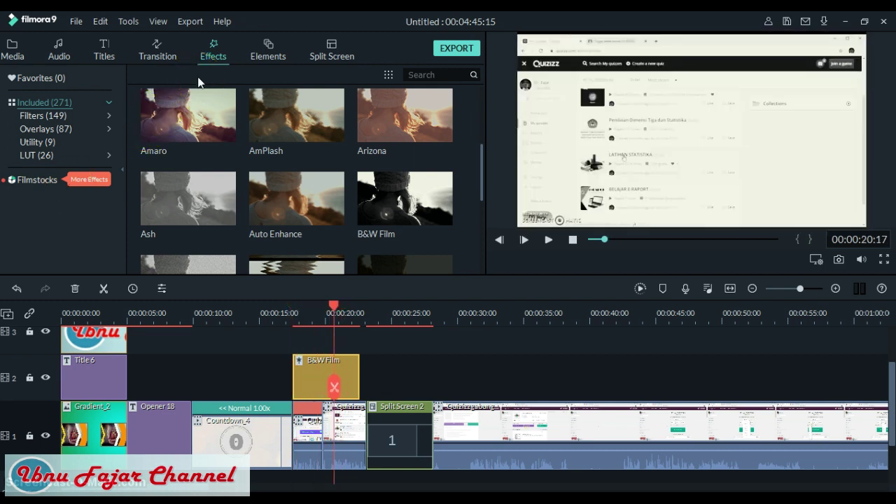
key(Right)
key(Right)
key(Right)
key(Right)
key(Right)
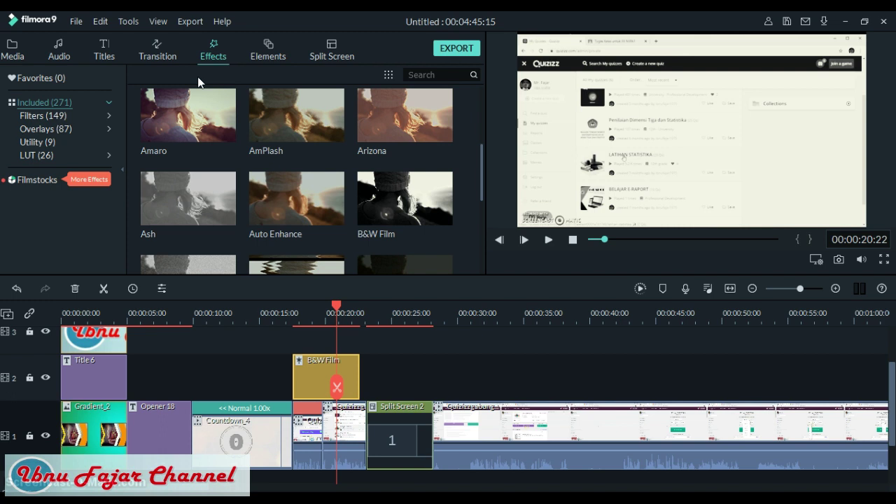
key(Left)
key(Left)
key(Left)
key(Right)
key(Right)
key(Right)
key(Right)
key(Right)
key(Right)
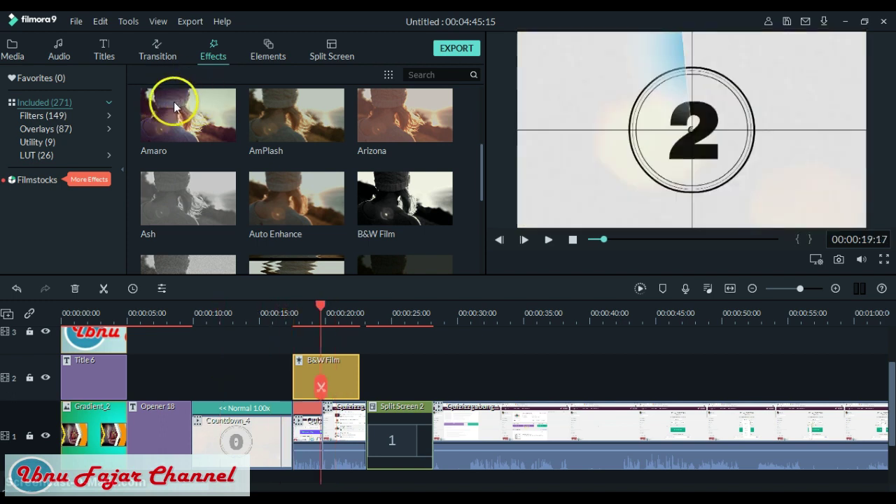
key(Right)
key(Right)
key(Right)
key(Right)
key(Right)
key(Right)
key(Right)
key(Right)
key(Right)
key(Right)
key(Right)
key(Right)
key(Right)
key(Right)
key(Right)
key(Right)
key(Right)
key(Right)
key(Right)
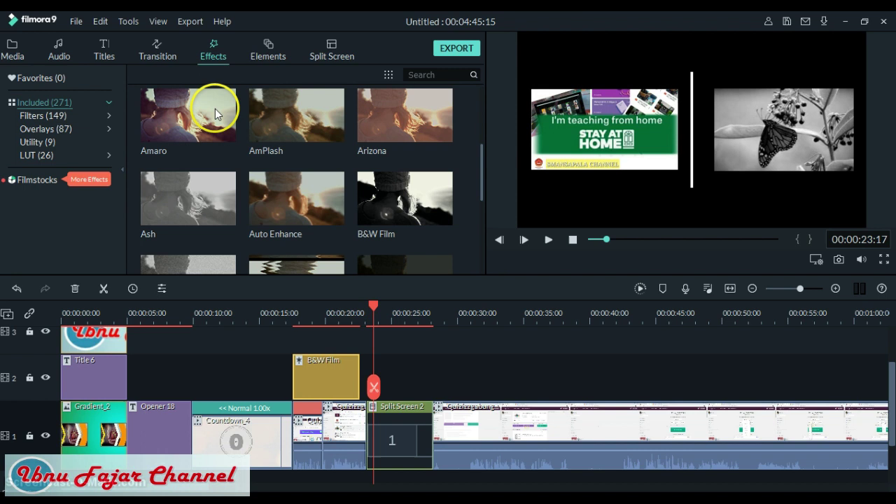
Step: Position the playhead at 00:00:23:01, just before the split screen, and select the Split Screen 2 clip
key(Left)
key(Left)
key(Left)
key(Left)
key(Left)
key(Left)
key(Left)
key(Left)
key(Left)
key(Left)
key(Left)
key(Left)
key(Left)
key(Left)
key(Left)
key(Left)
key(Left)
key(Left)
key(Left)
key(Left)
key(Right)
key(Right)
key(Right)
key(Right)
key(Right)
key(Right)
key(Right)
key(Right)
key(Right)
key(Right)
key(Right)
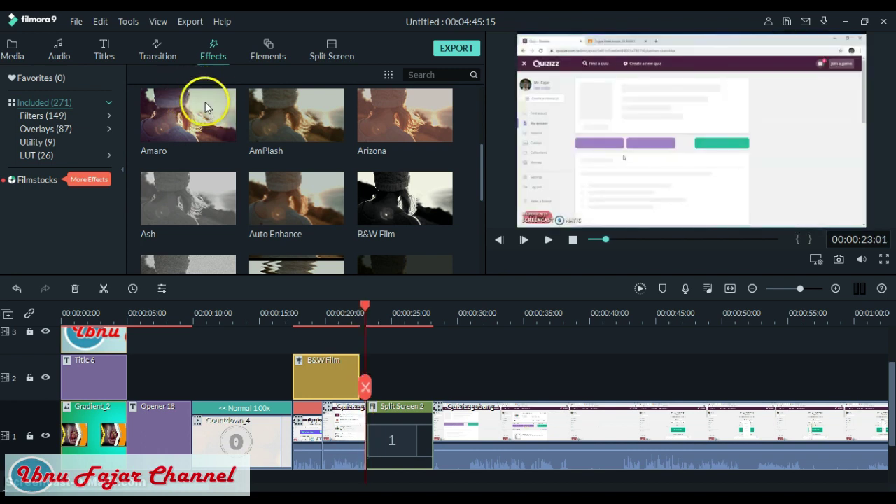
click(399, 435)
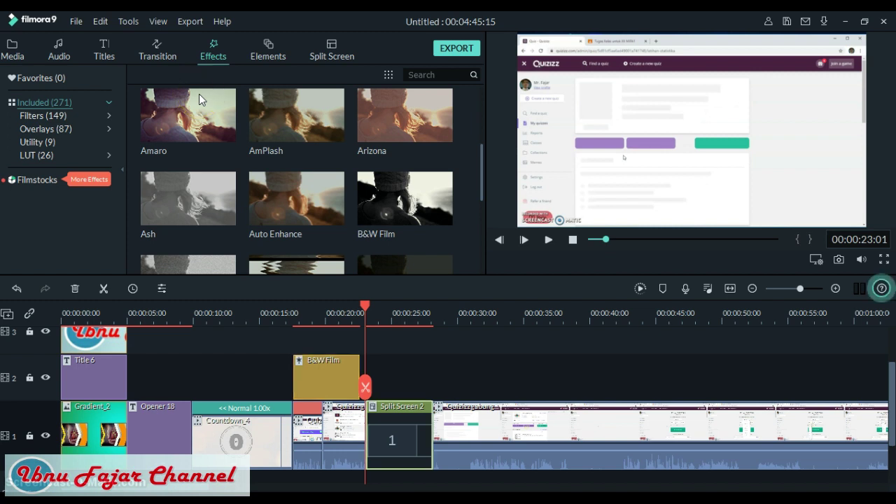
Step: Find Badge Element 1 among the elements and add it on the track above Split Screen 2 at 00:00:23:01
click(112, 61)
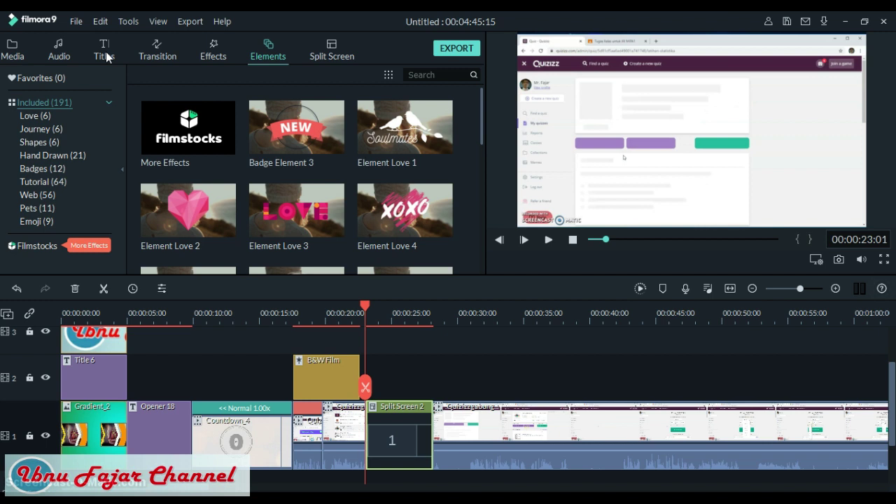
click(267, 134)
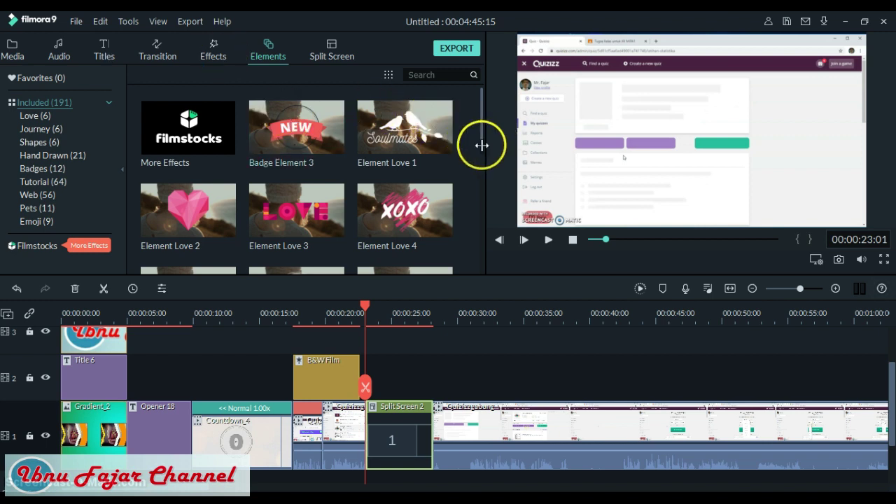
scroll(482, 140, down, 3)
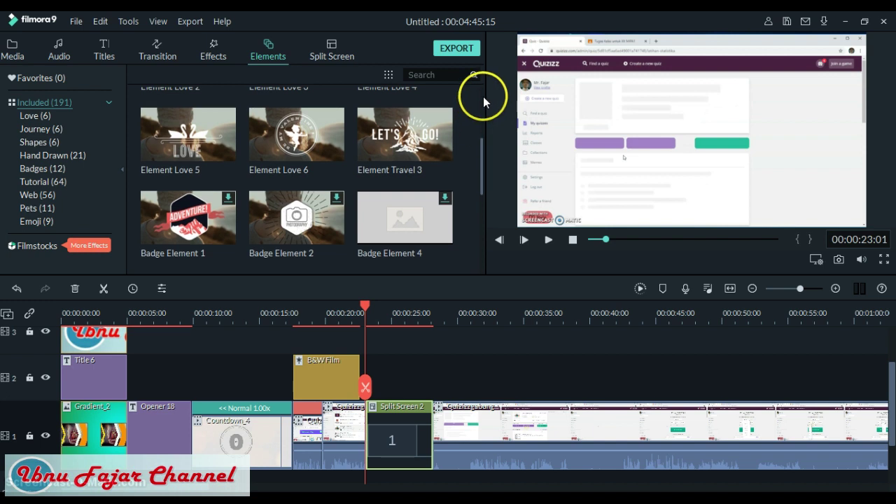
scroll(483, 97, down, 5)
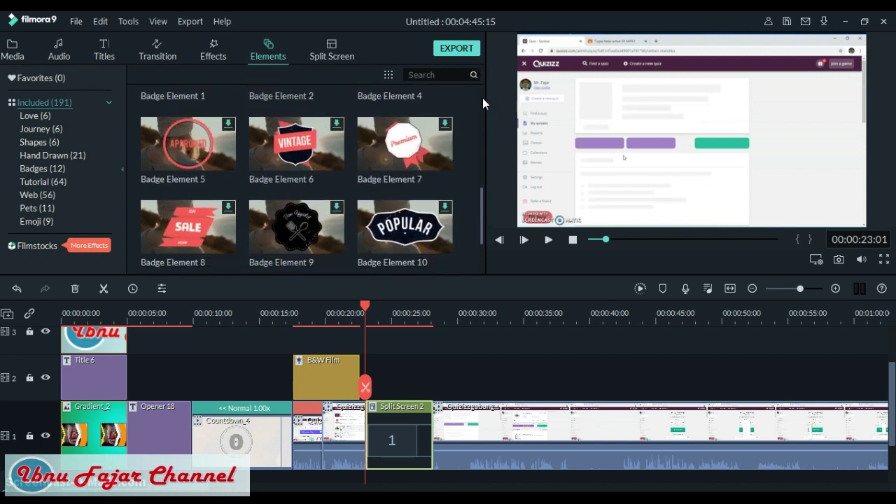
scroll(483, 99, down, 2)
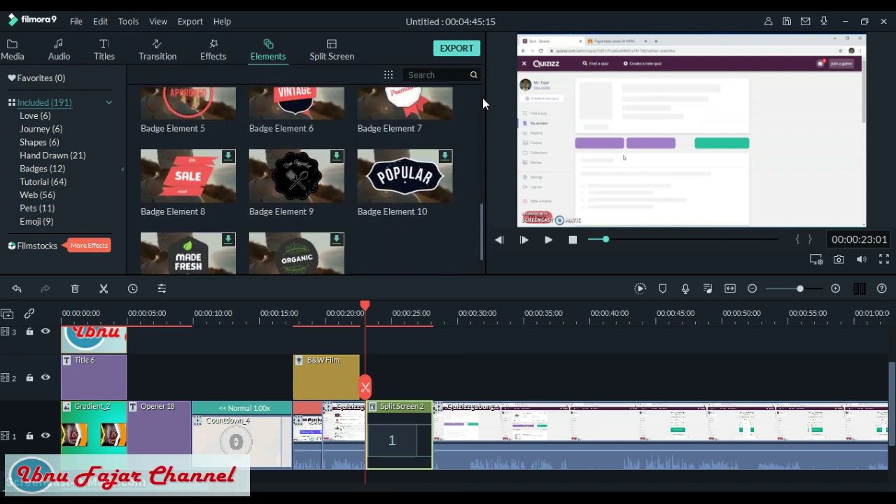
scroll(482, 98, up, 3)
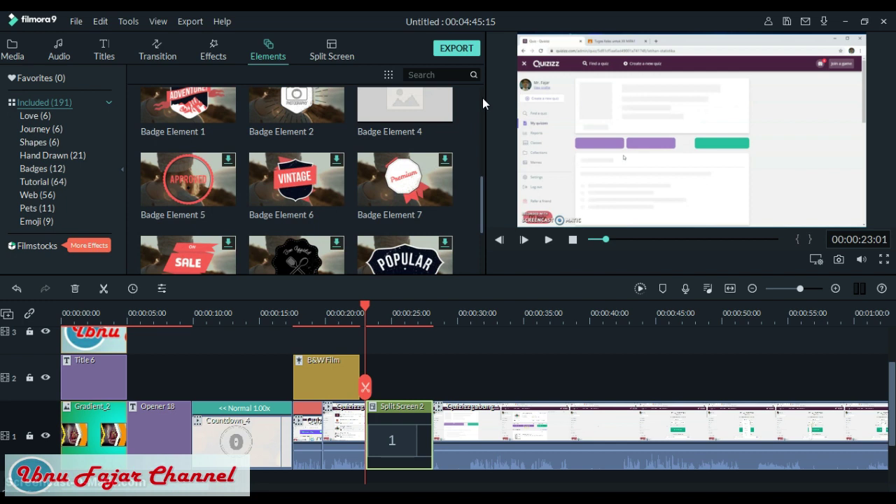
scroll(240, 154, up, 2)
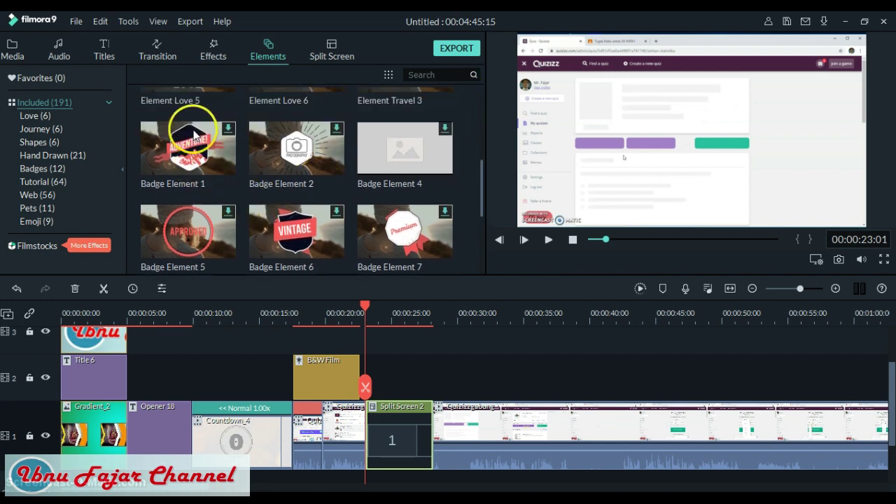
click(193, 131)
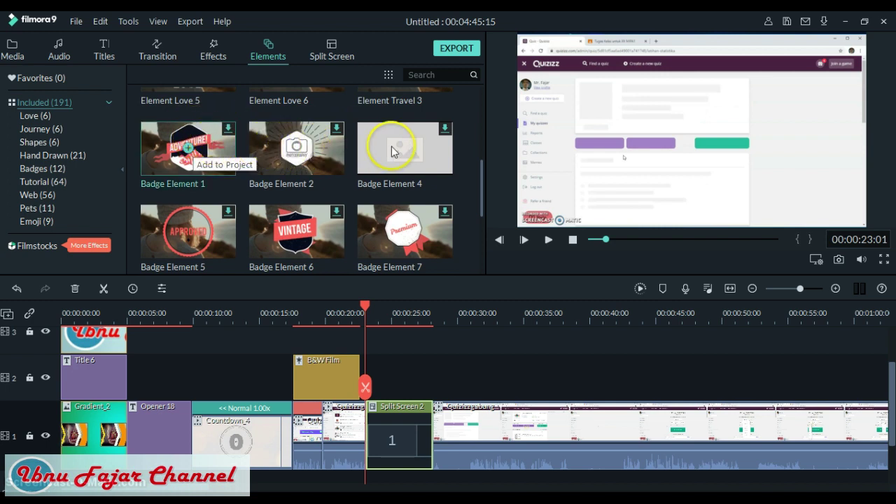
click(194, 149)
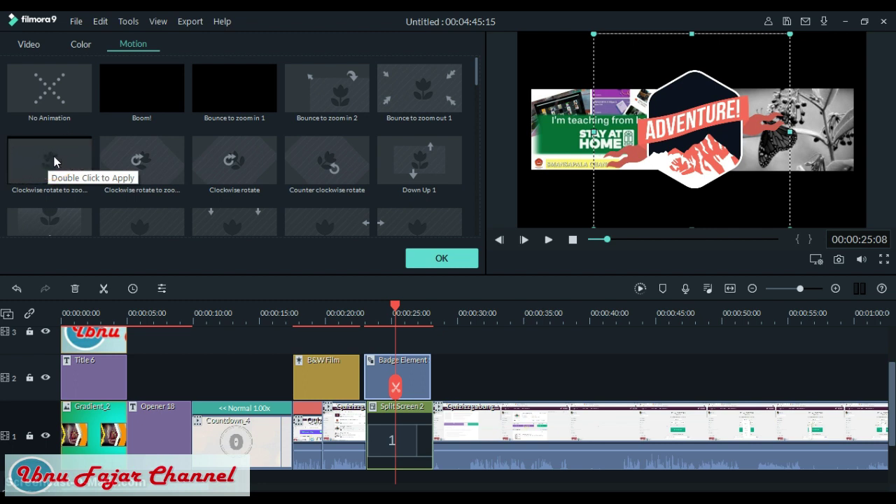
Step: Apply the second of the two Clockwise rotate to zoom motion animations to the Adventure badge over the split screen
click(180, 158)
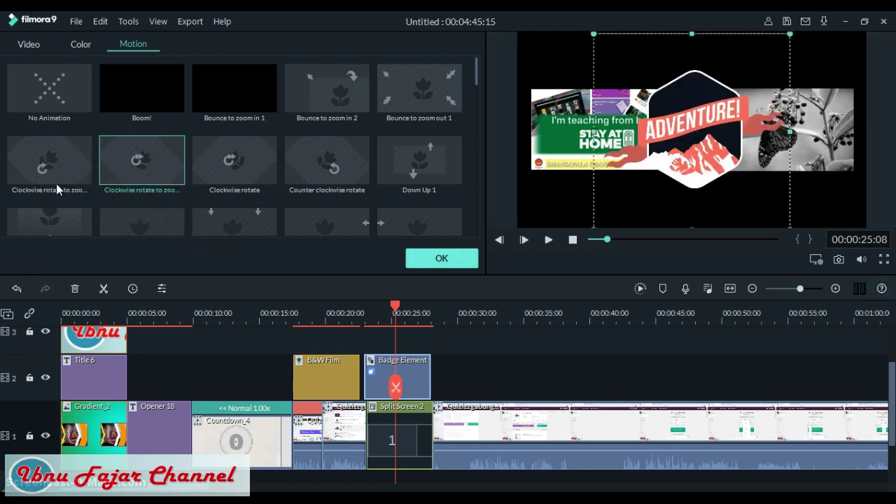
key(Return)
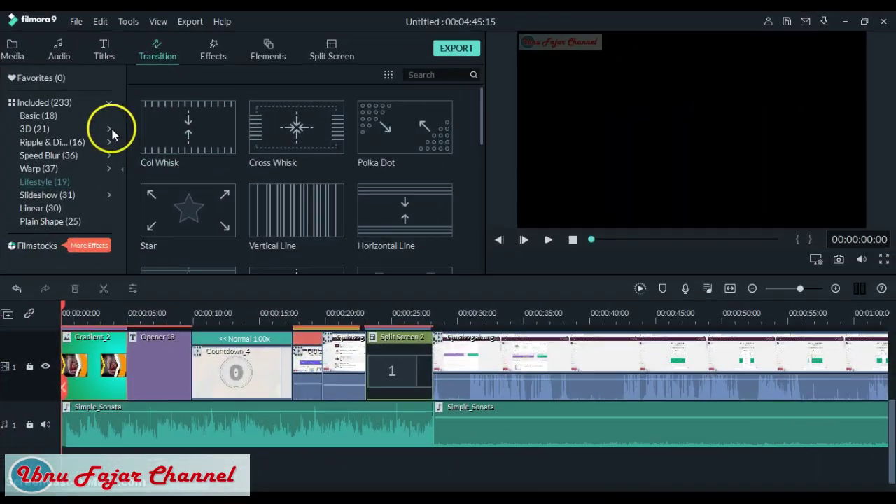
Step: Review the Slideshow, Linear and Plain Shape transition categories
click(57, 195)
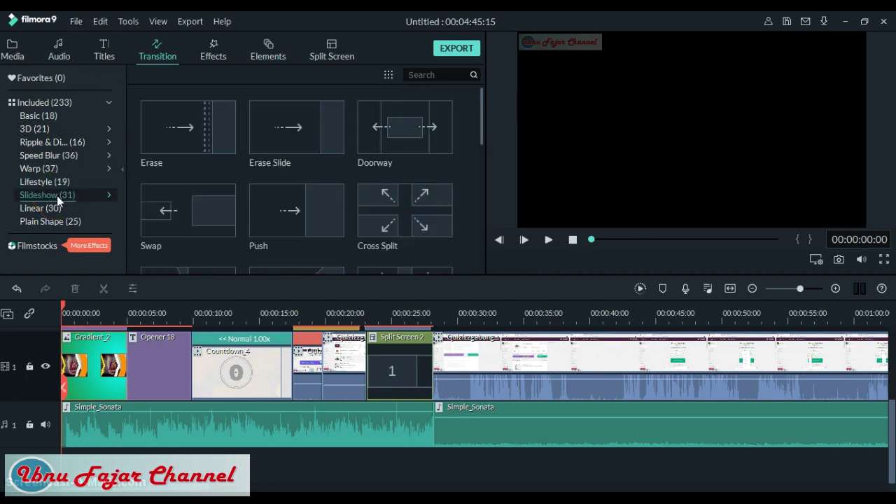
click(51, 209)
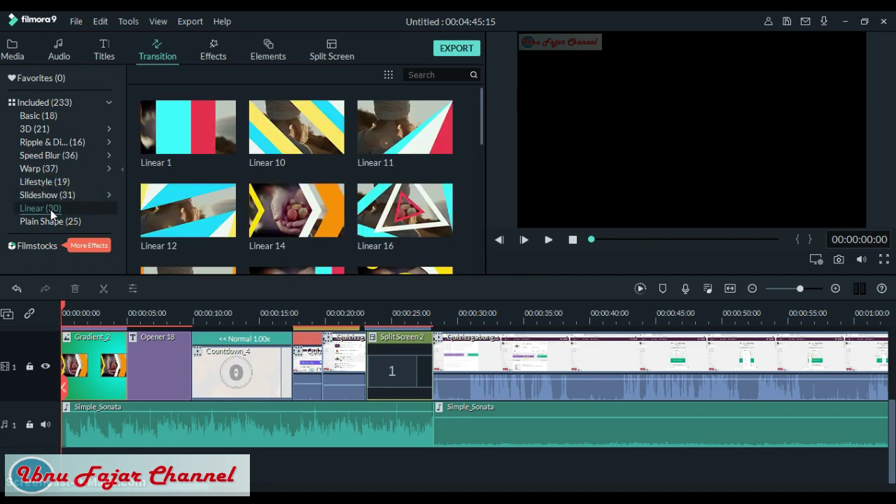
click(43, 223)
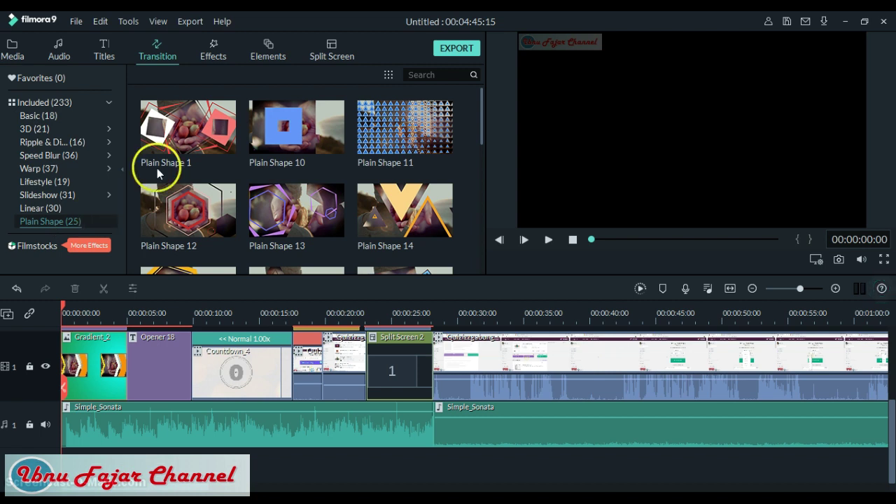
Step: Look over the first effects in the Effects library and the Shapes category of the elements
click(217, 57)
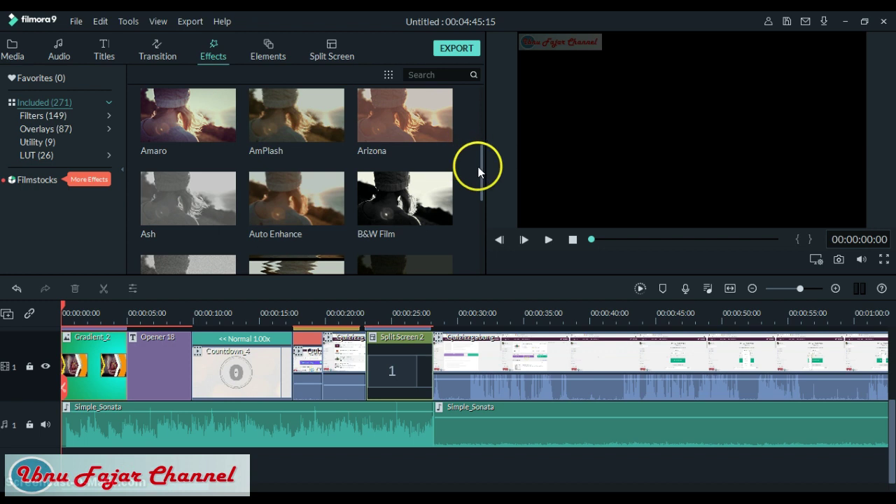
drag(482, 192, 487, 159)
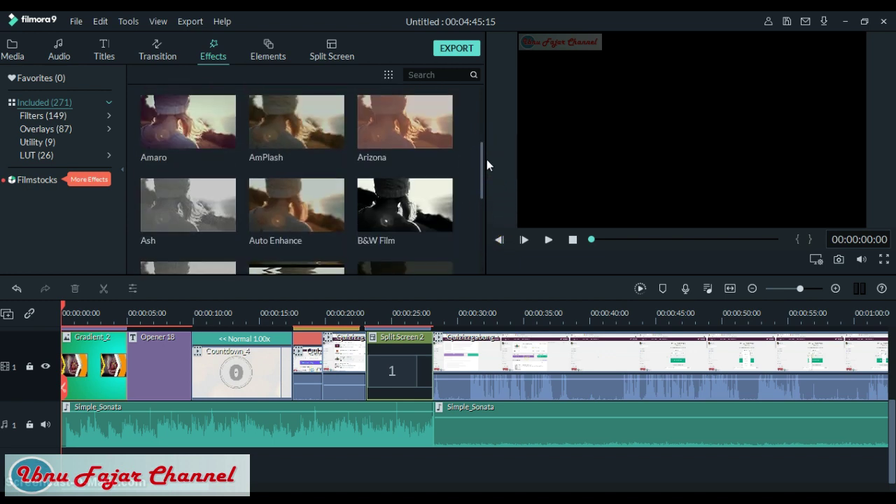
drag(487, 159, 481, 106)
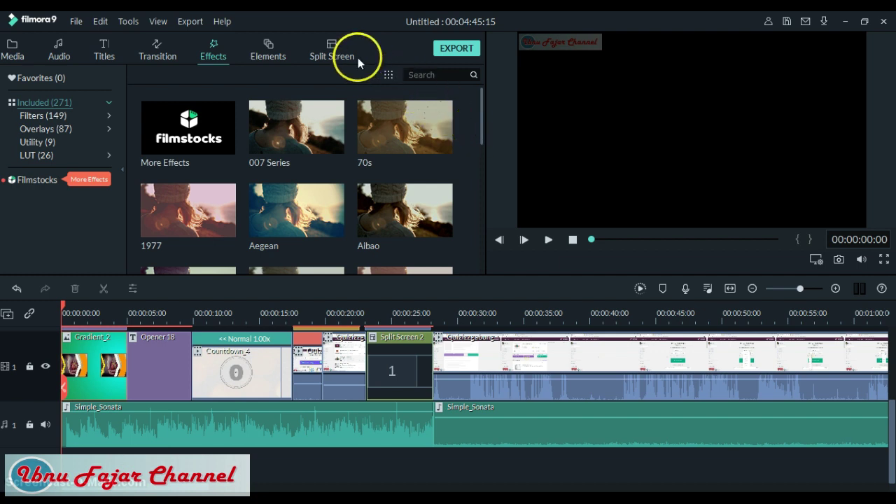
click(273, 52)
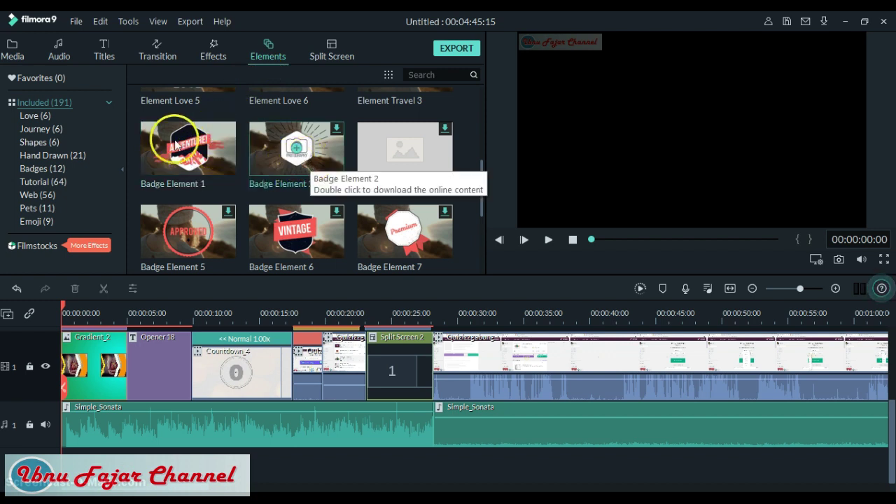
click(42, 144)
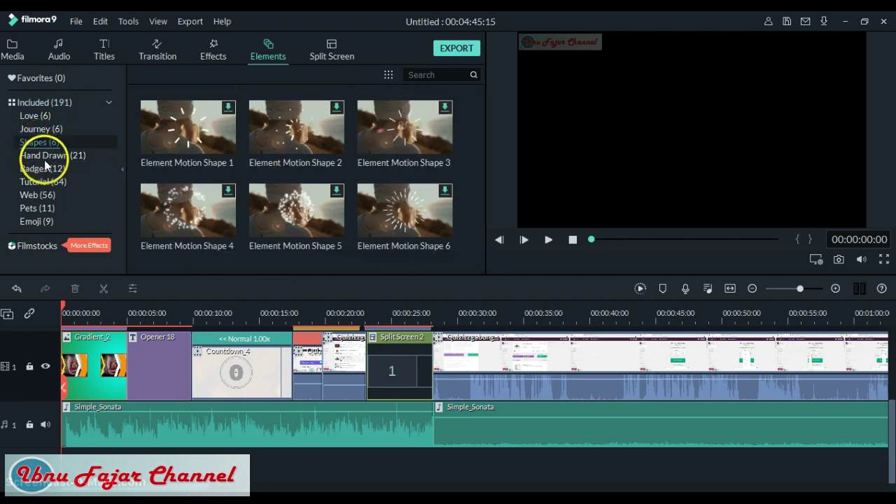
Step: Review the Hand Drawn, Badges, Tutorial, Web, Pets and Emoji categories of the elements library
click(44, 157)
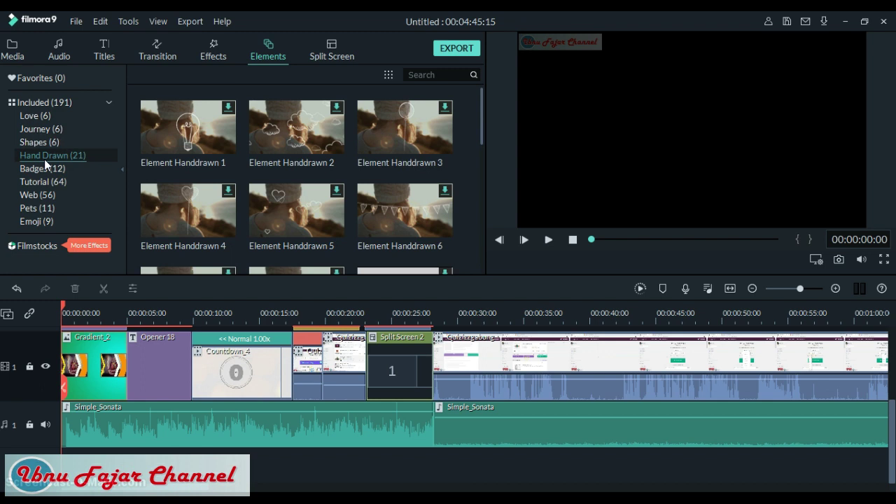
click(50, 169)
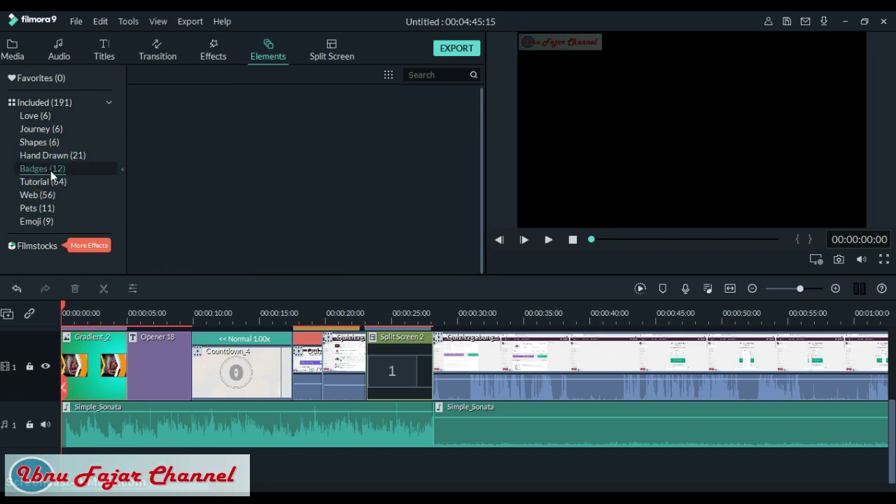
click(50, 182)
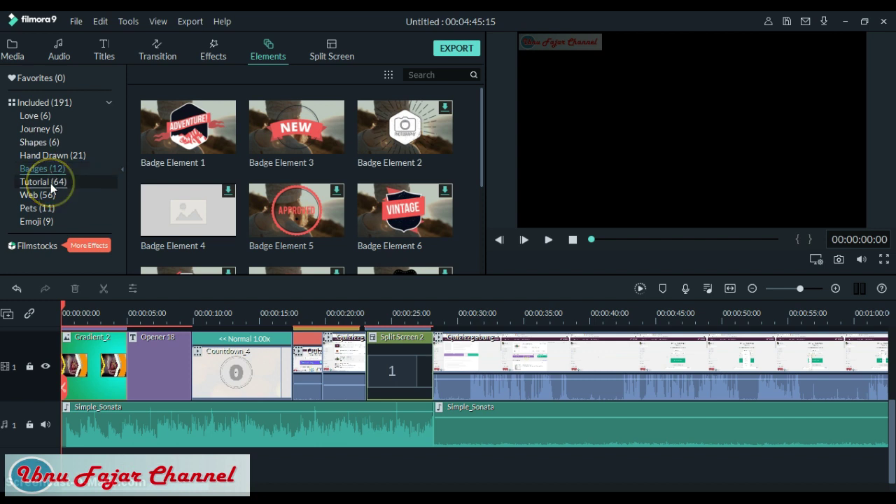
click(44, 198)
click(42, 209)
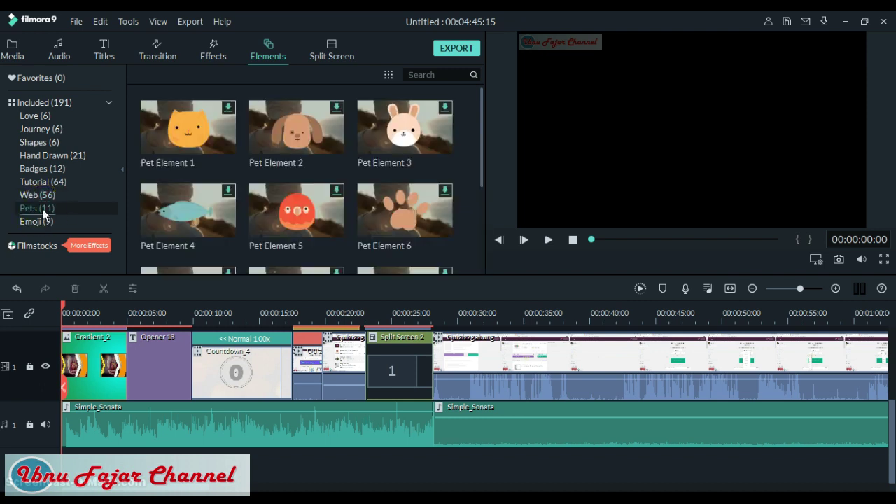
click(44, 222)
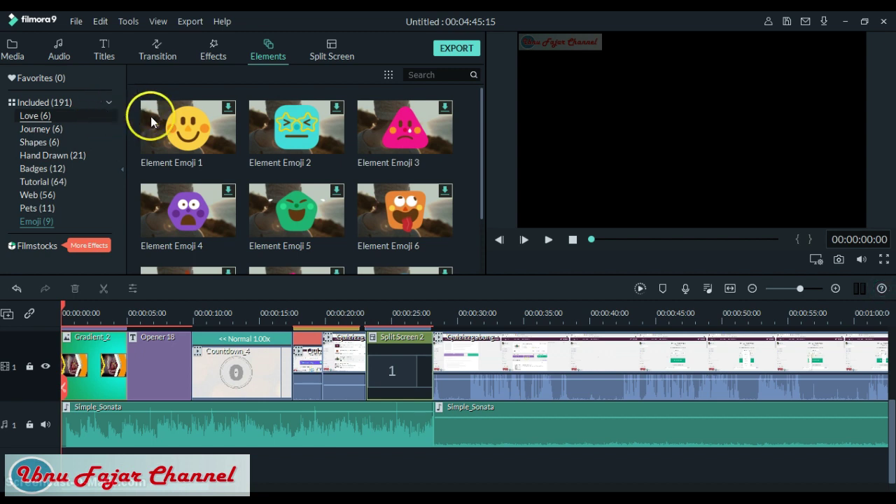
click(207, 132)
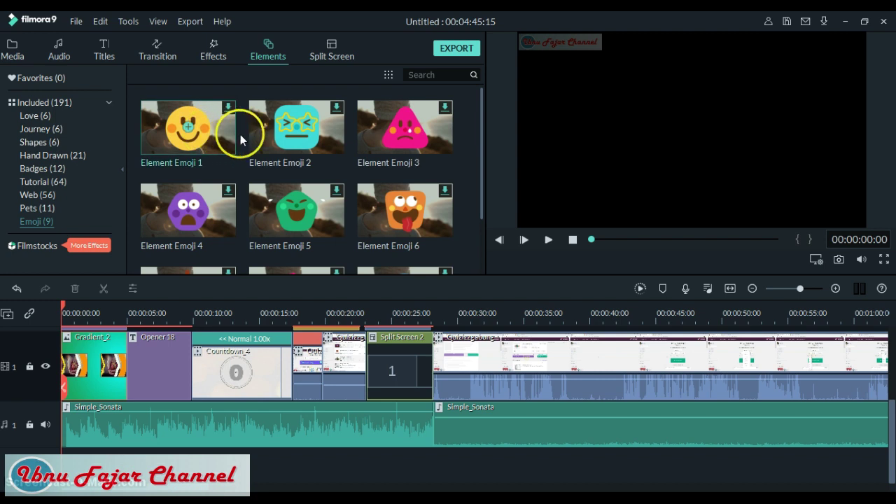
click(296, 132)
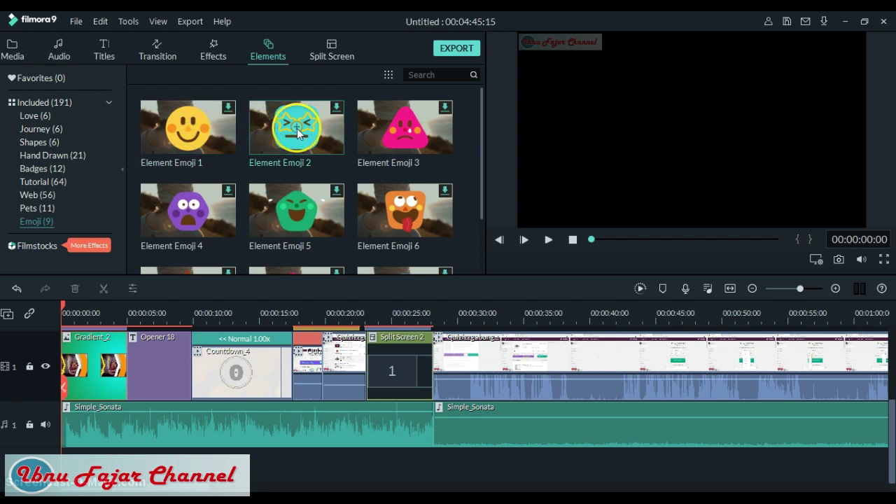
Step: Look through the whole library of split screen layouts
click(335, 52)
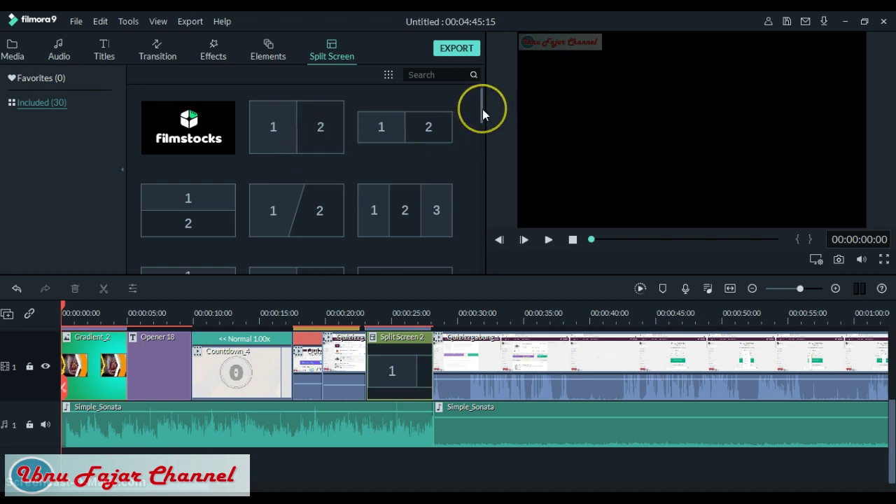
drag(482, 109, 484, 125)
scroll(486, 154, down, 5)
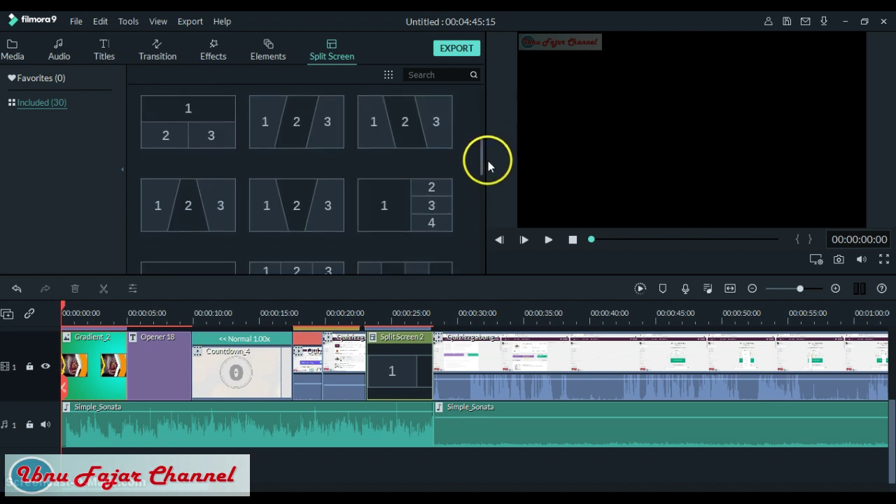
drag(488, 170, 484, 218)
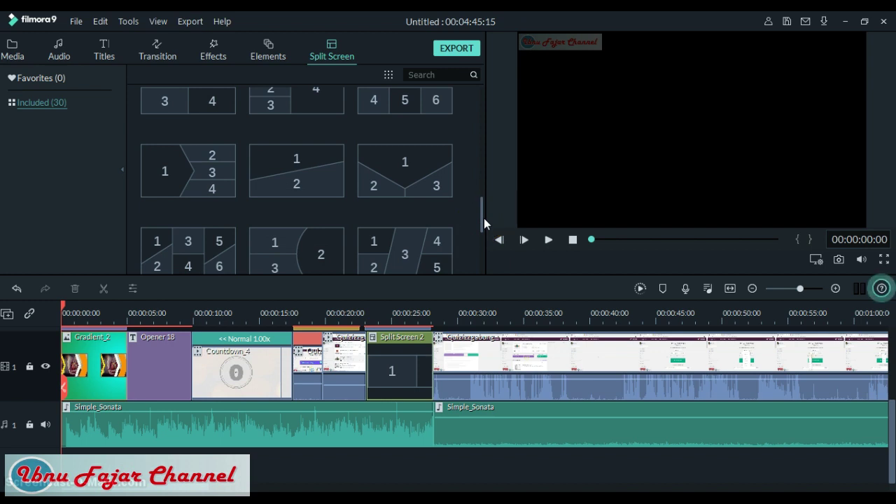
drag(484, 218, 483, 238)
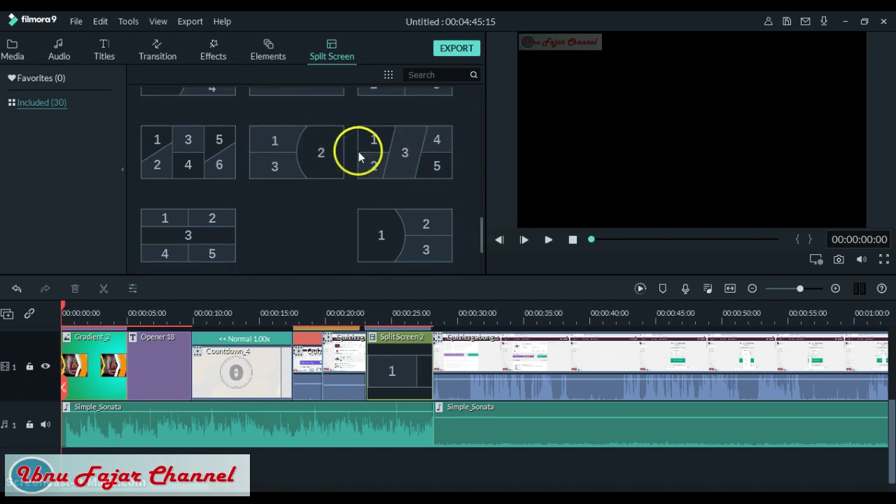
mouse_move(392, 160)
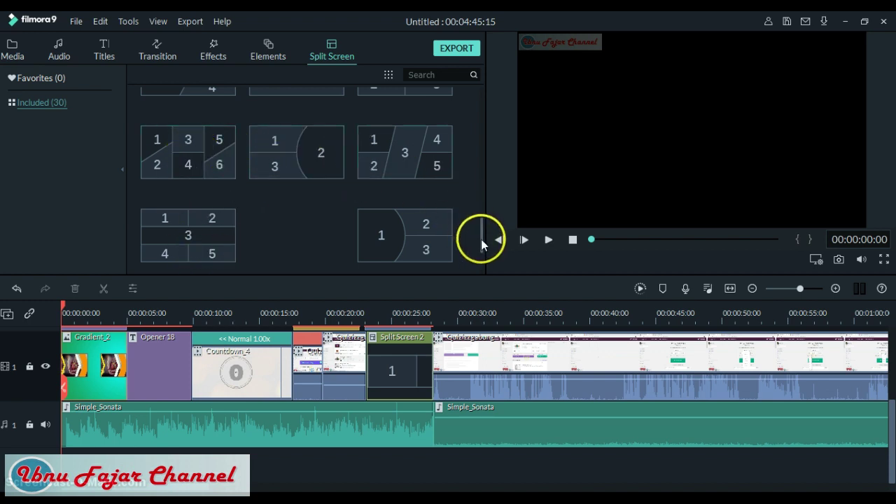
drag(481, 239, 482, 102)
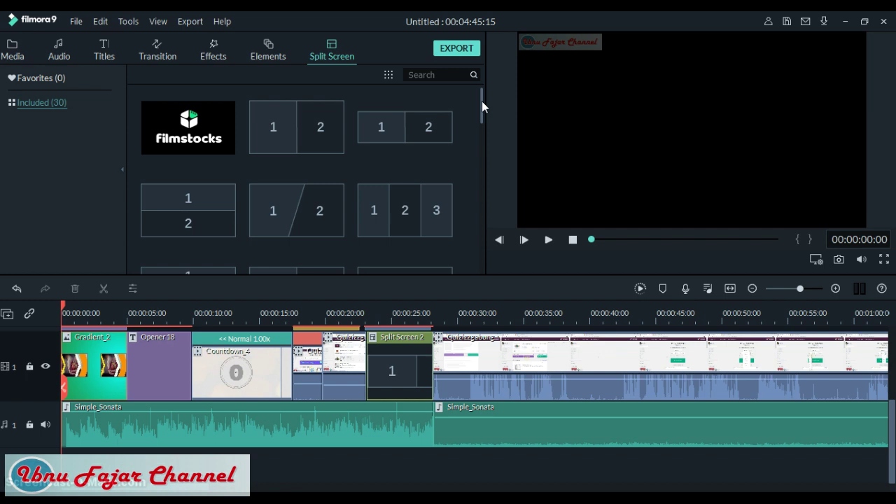
click(476, 126)
click(461, 48)
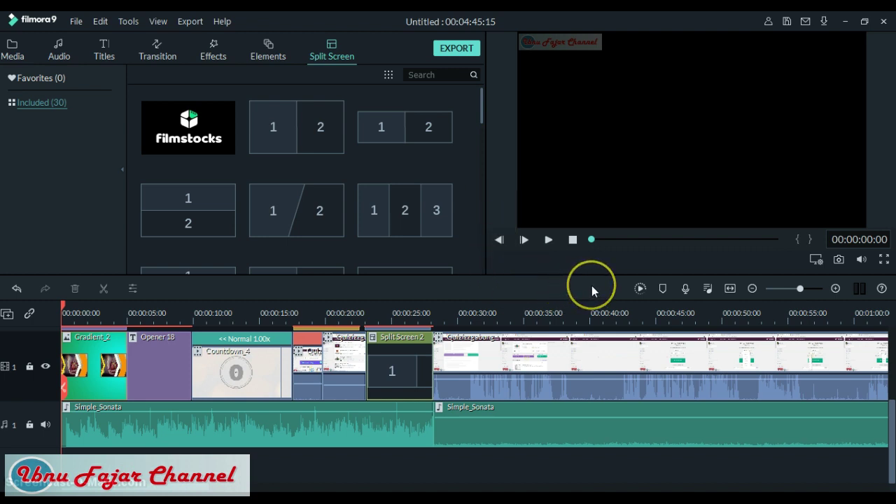
Step: Examine the aspect ratio, resolution and frame rate choices in the project settings, keeping 16:9, 1280 x 720 and 25 fps
click(816, 259)
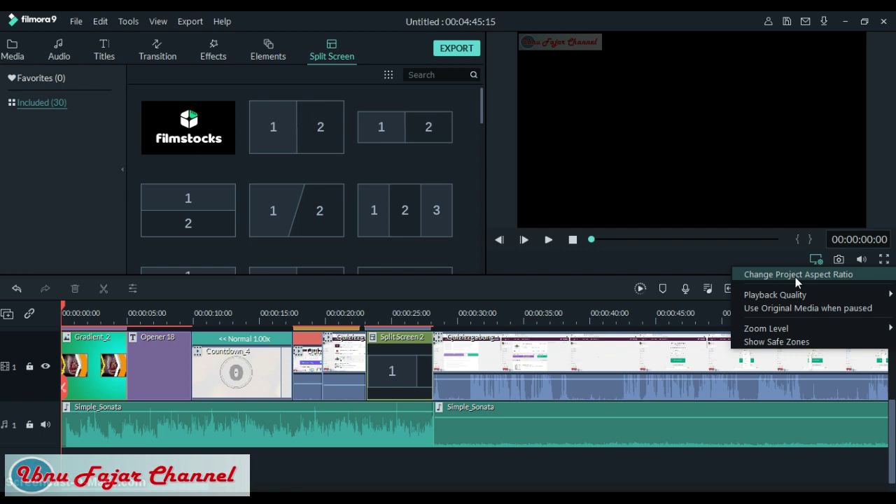
click(796, 276)
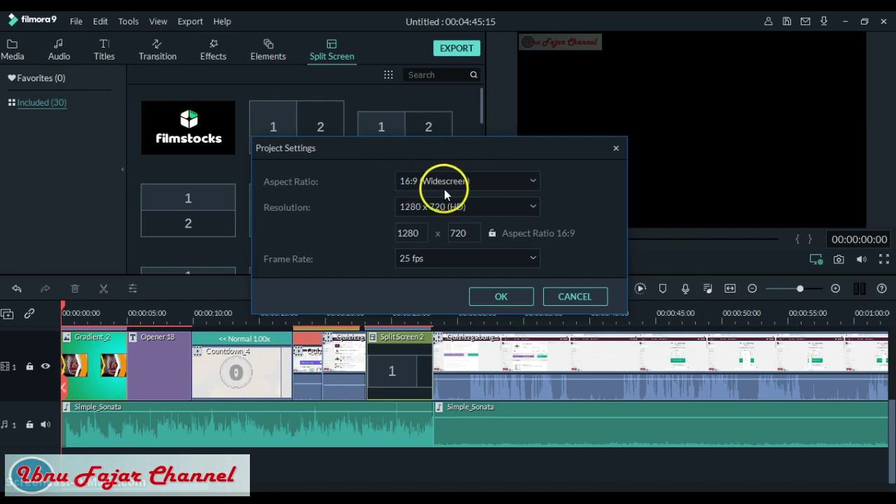
click(534, 181)
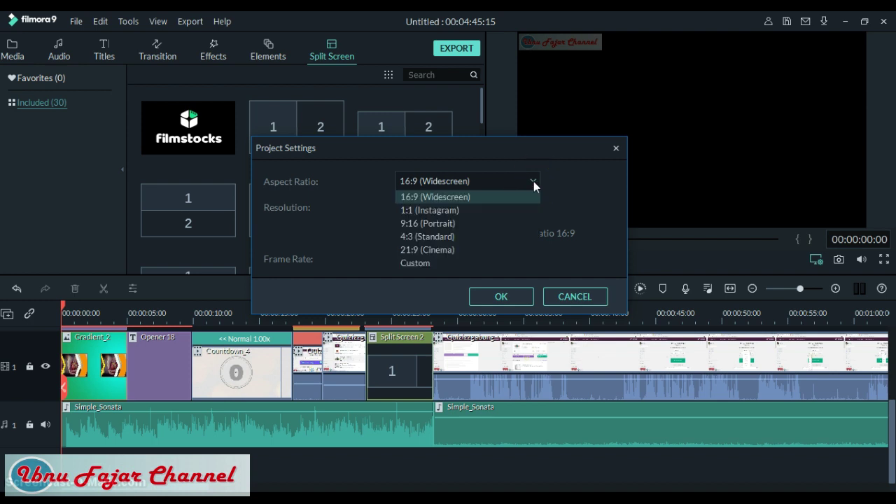
click(534, 181)
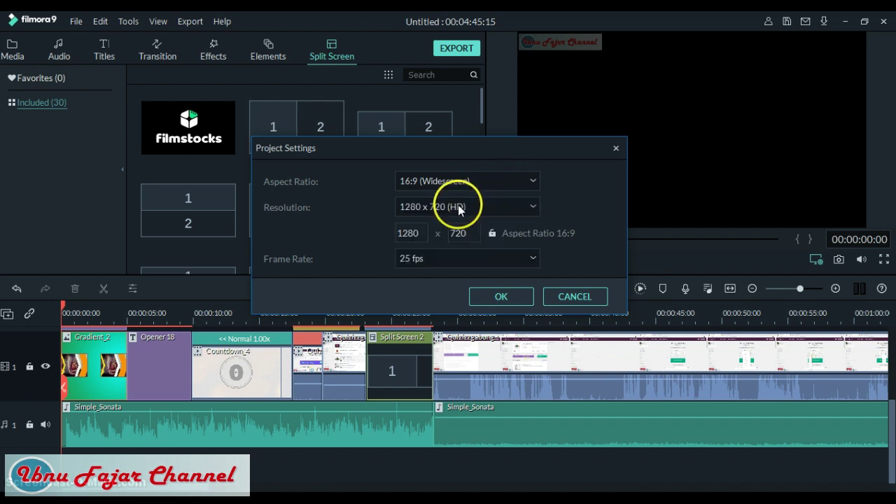
click(535, 206)
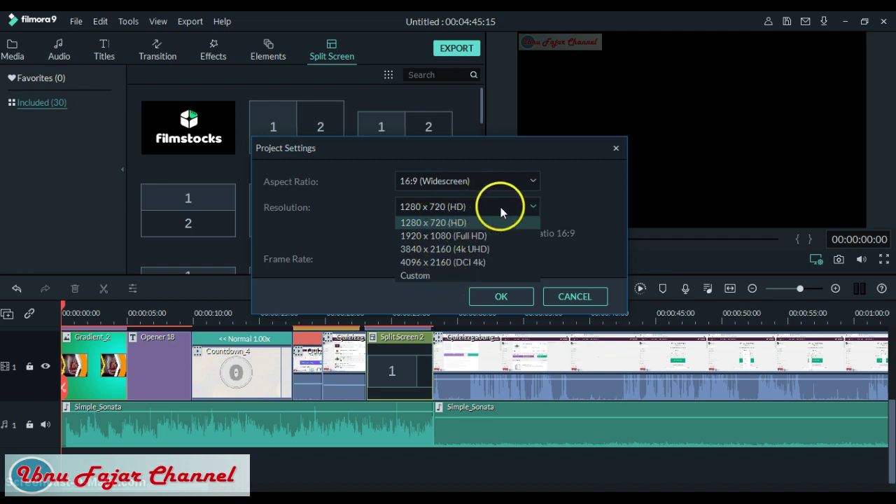
click(532, 206)
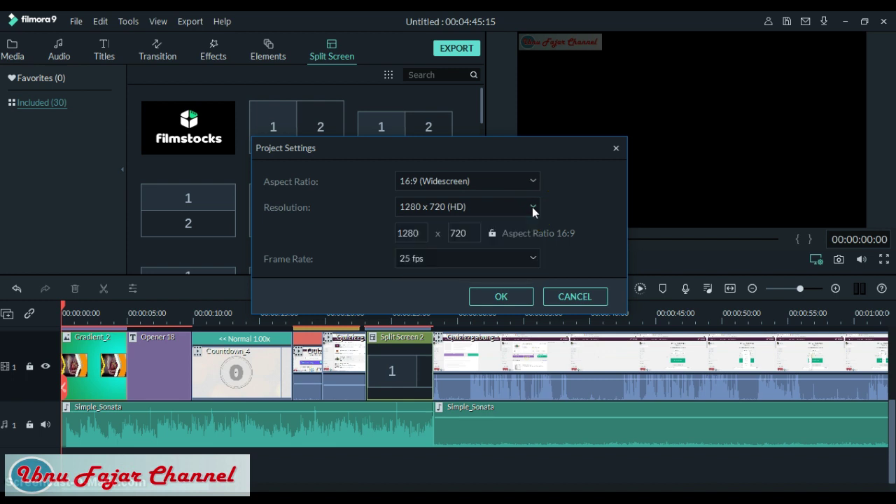
click(537, 260)
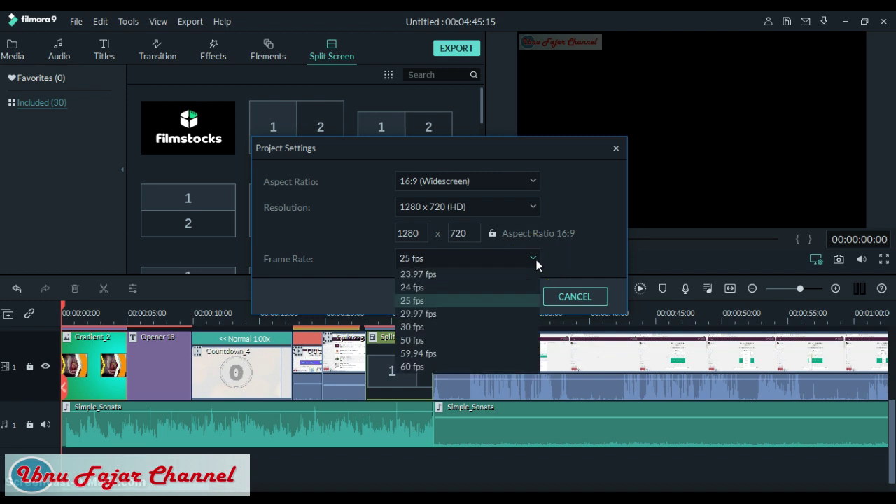
click(536, 260)
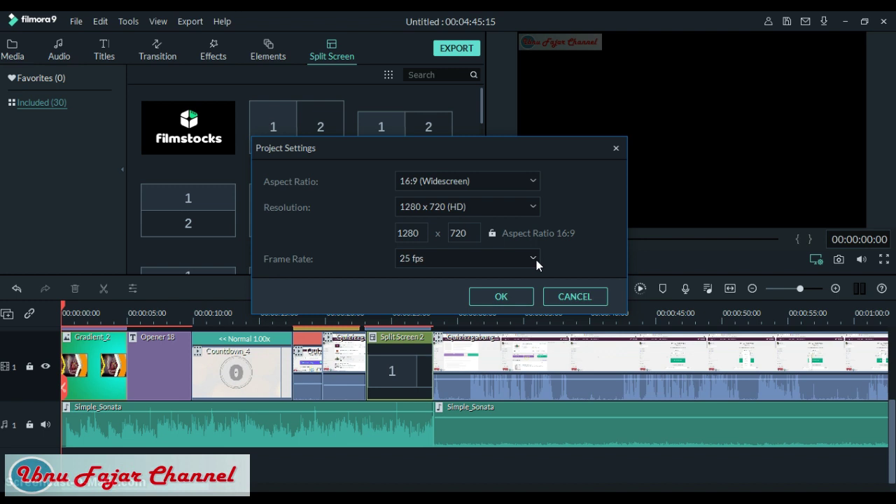
click(502, 297)
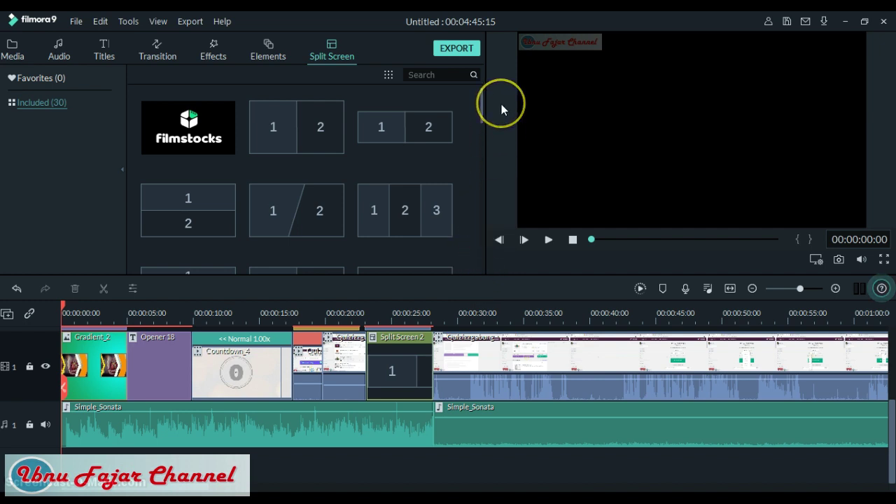
Step: Set up a local MP4 export of the video with the name "Coba edit"
click(457, 47)
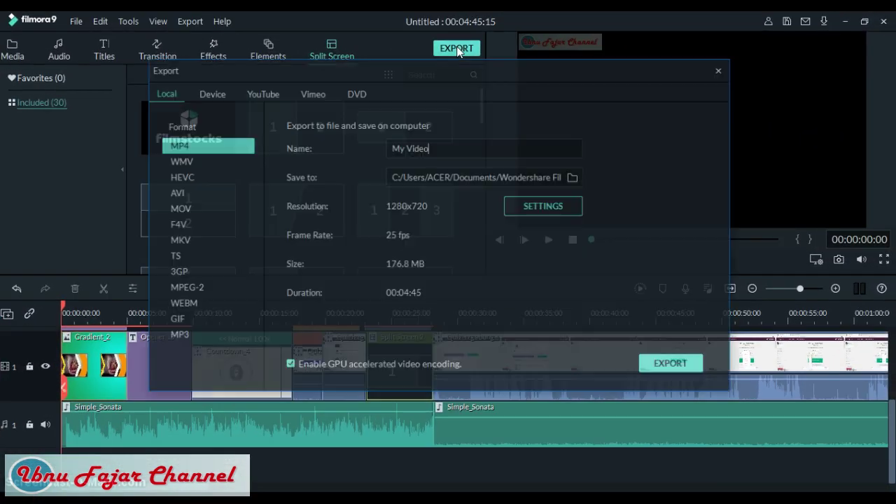
click(447, 68)
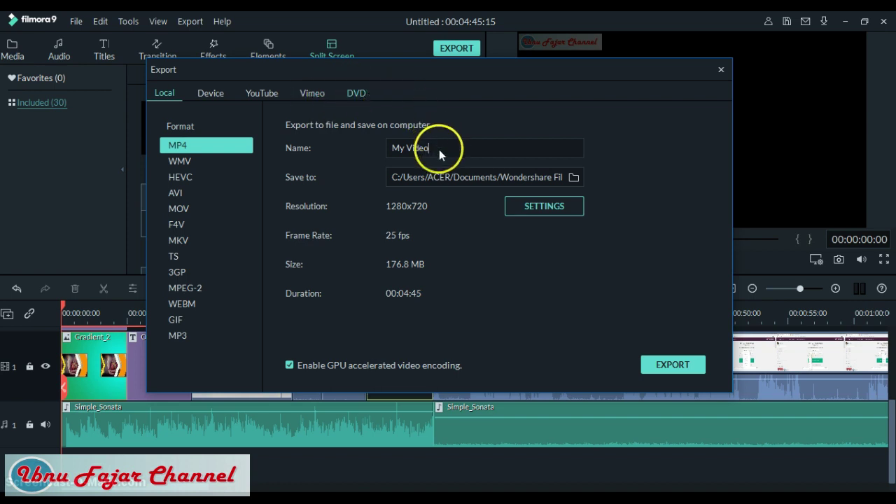
key(BackSpace)
key(BackSpace)
key(BackSpace)
key(BackSpace)
key(BackSpace)
key(BackSpace)
key(BackSpace)
key(BackSpace)
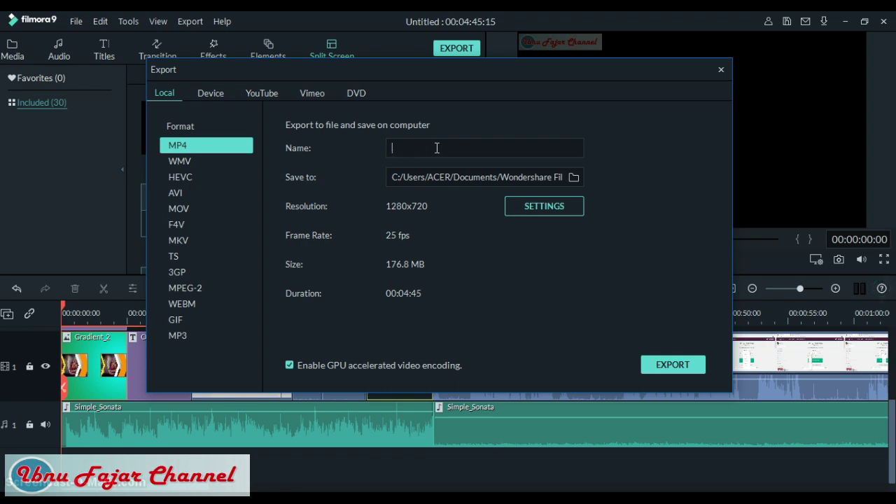
text(Coba edit)
Step: Check the video and audio quality settings of the MP4 export and start exporting
click(554, 208)
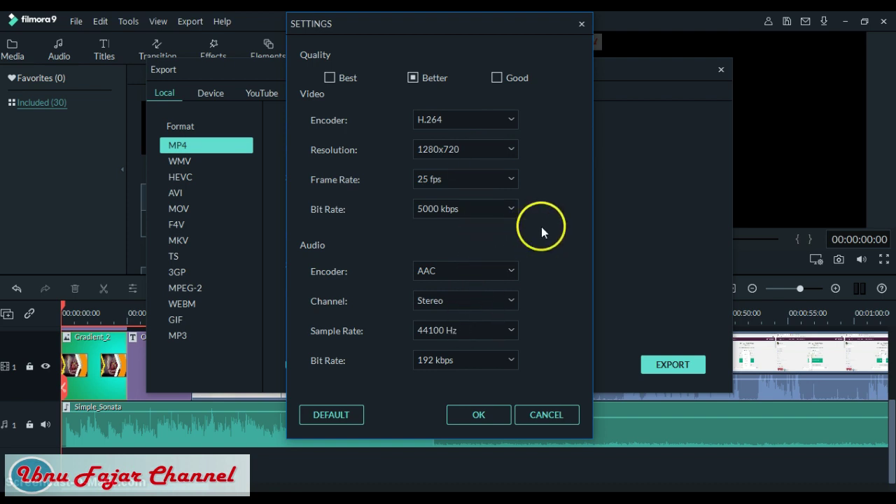
click(582, 25)
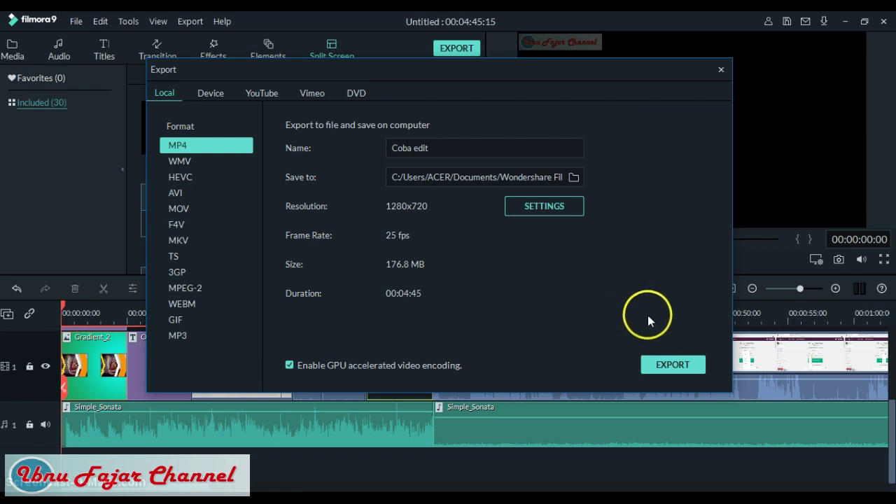
click(678, 365)
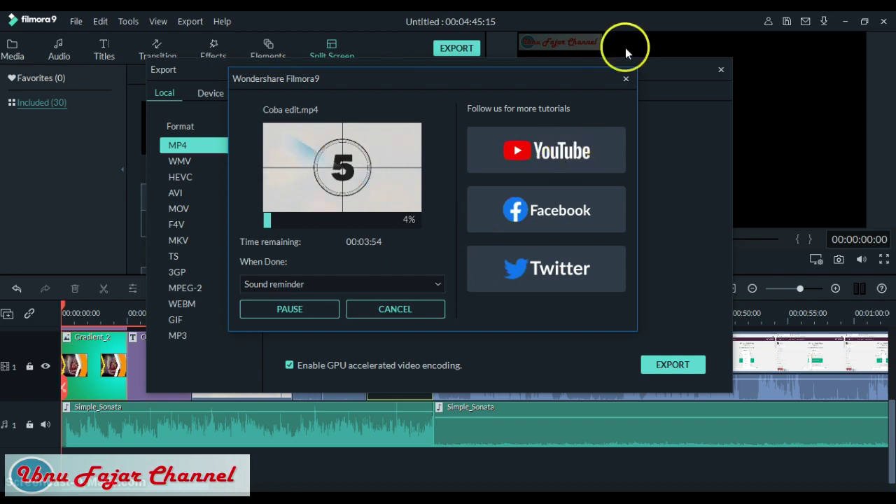
Step: Abort the running export and return to the editing timeline
click(625, 78)
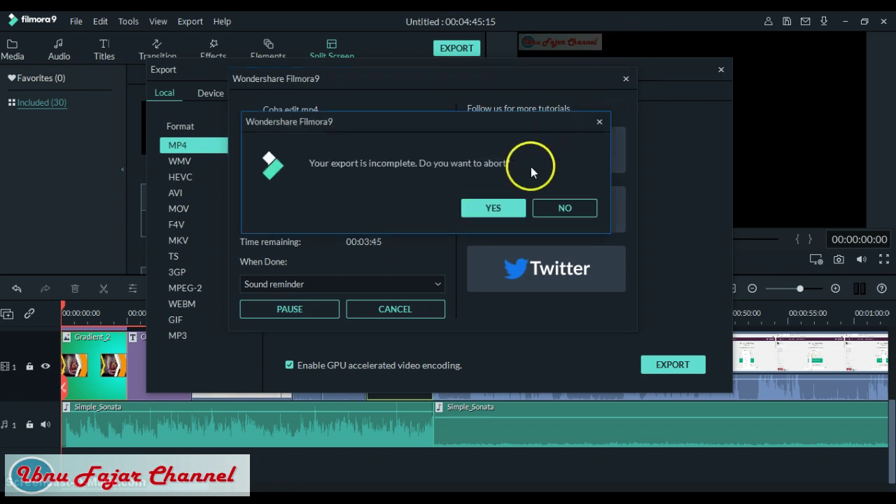
click(494, 208)
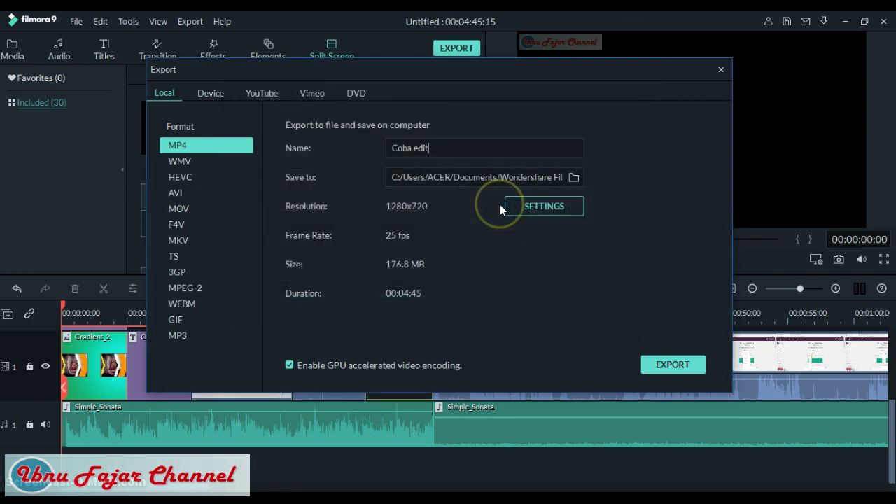
click(722, 71)
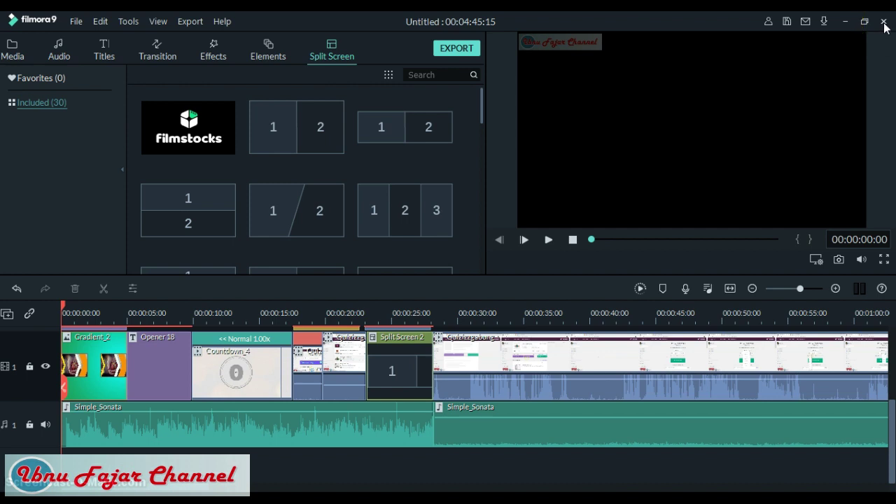
Step: Save the project under the name "coba edit" in the Projects folder
click(76, 22)
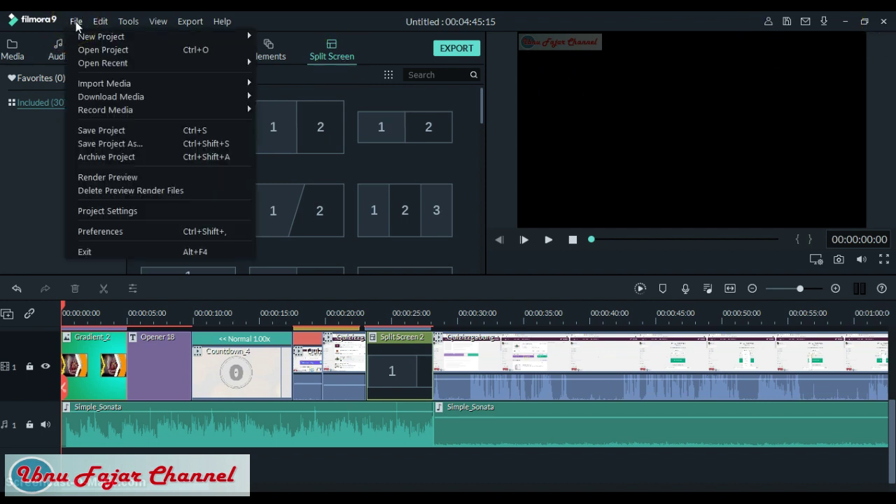
click(128, 150)
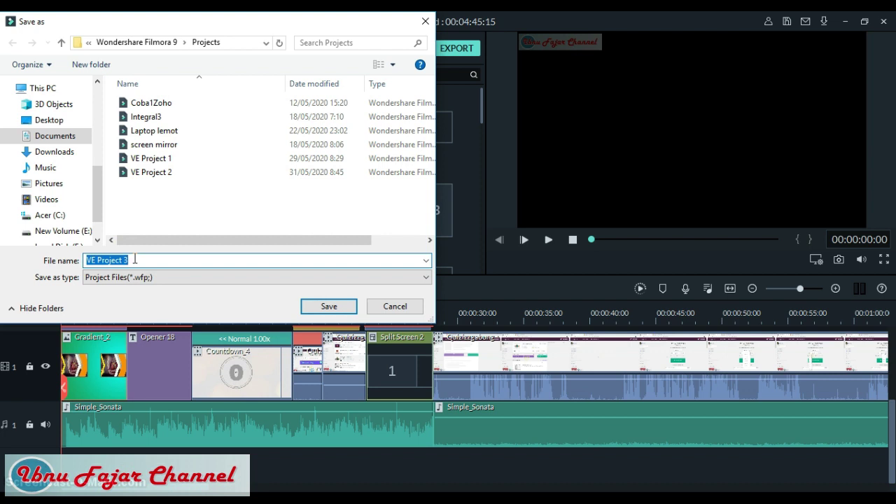
text(coba edit)
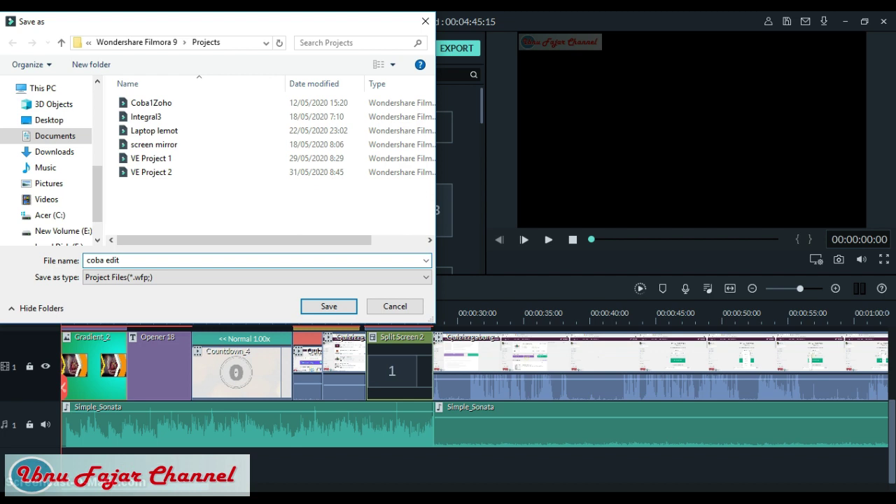
click(329, 307)
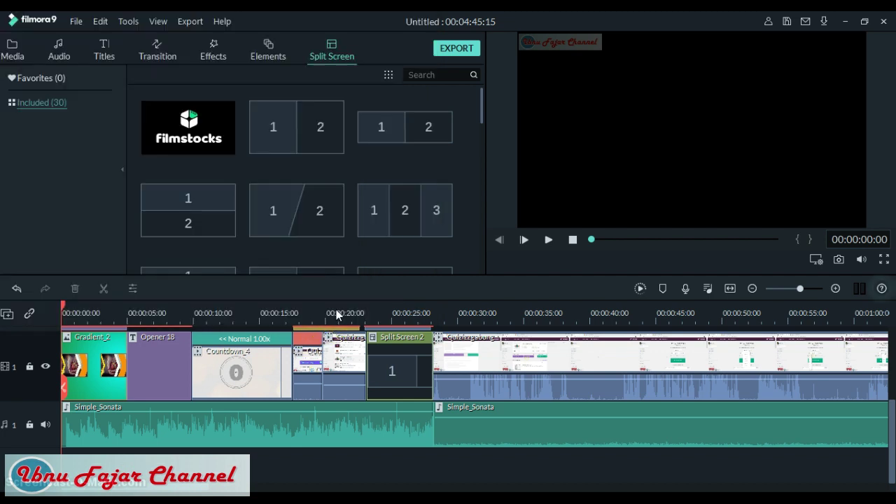